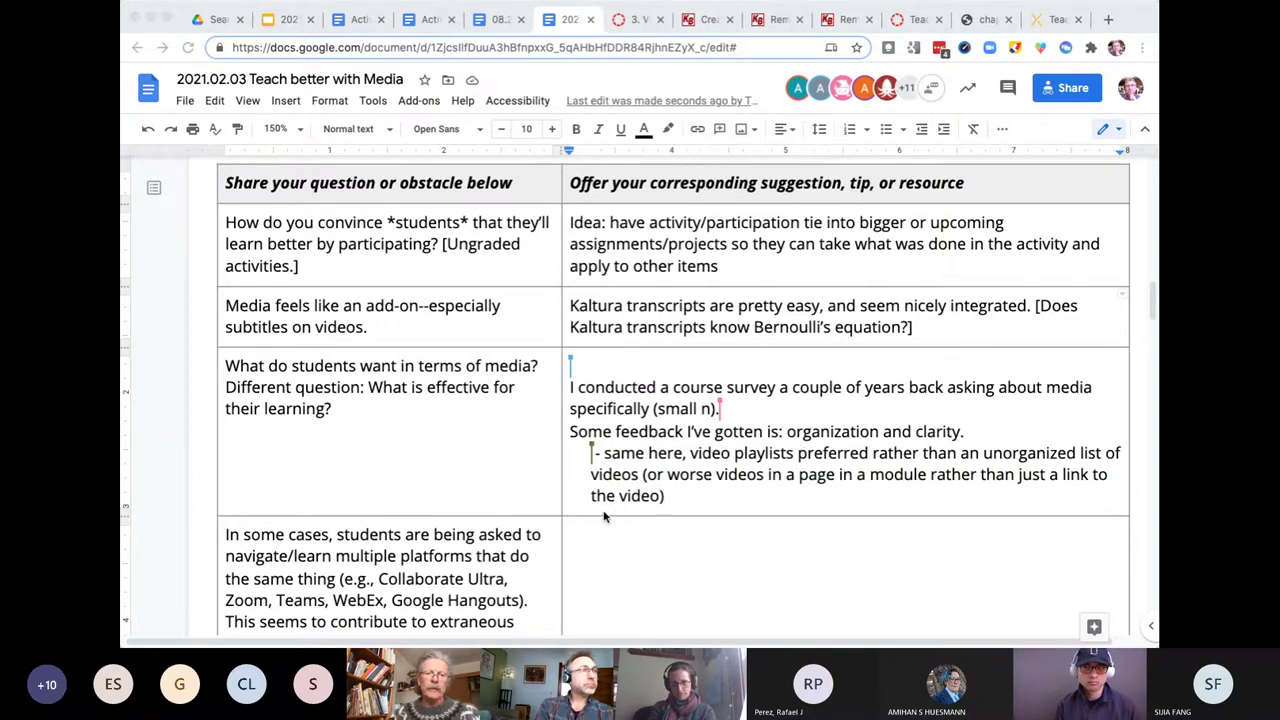
# - Enter the question 'Using Google Slides to structure breakout group activity' in the empty left cell
pyautogui.scroll(-3, 603, 517)
pyautogui.scroll(-2, 603, 517)
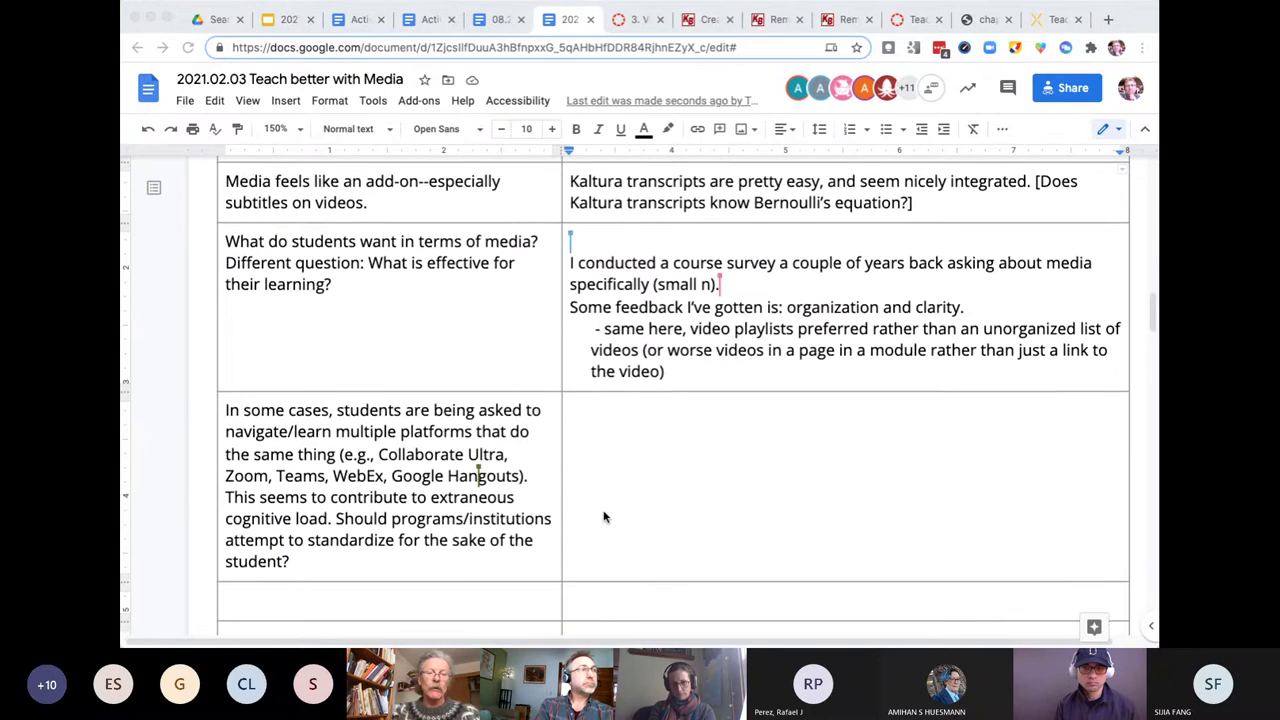
pyautogui.click(515, 572)
pyautogui.write('Using ')
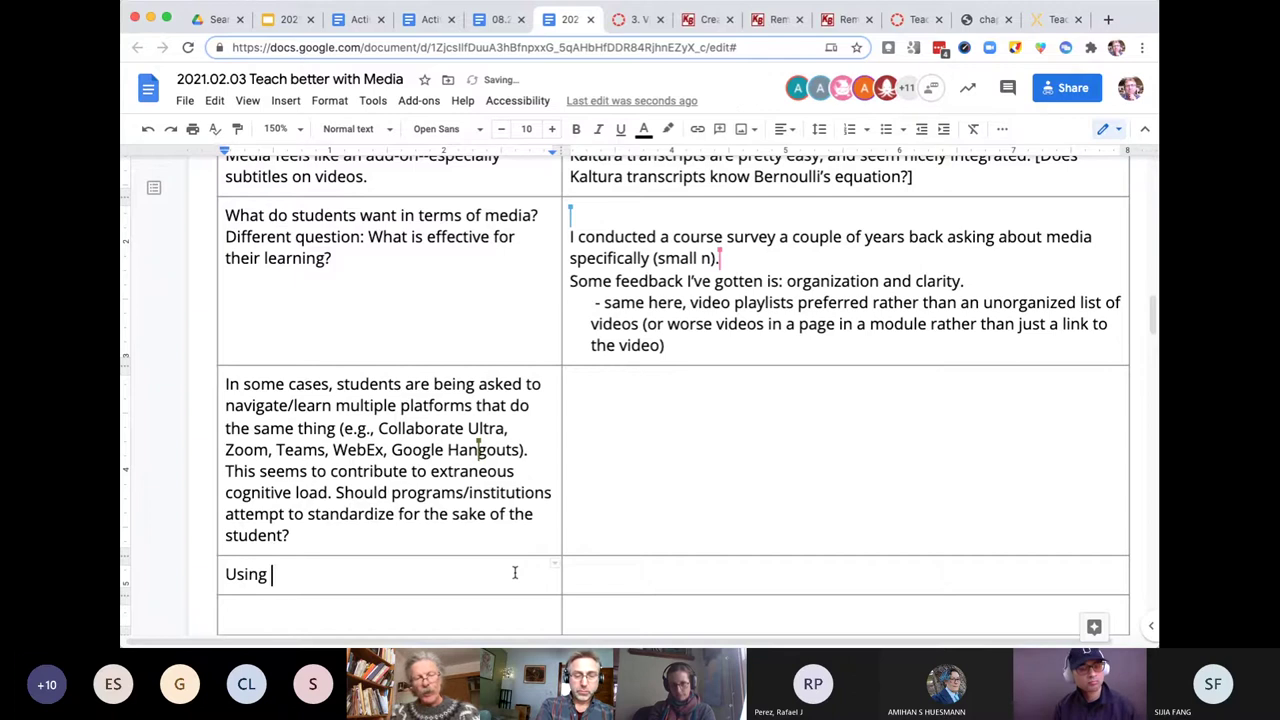
pyautogui.write('Google Slides to')
pyautogui.write('str')
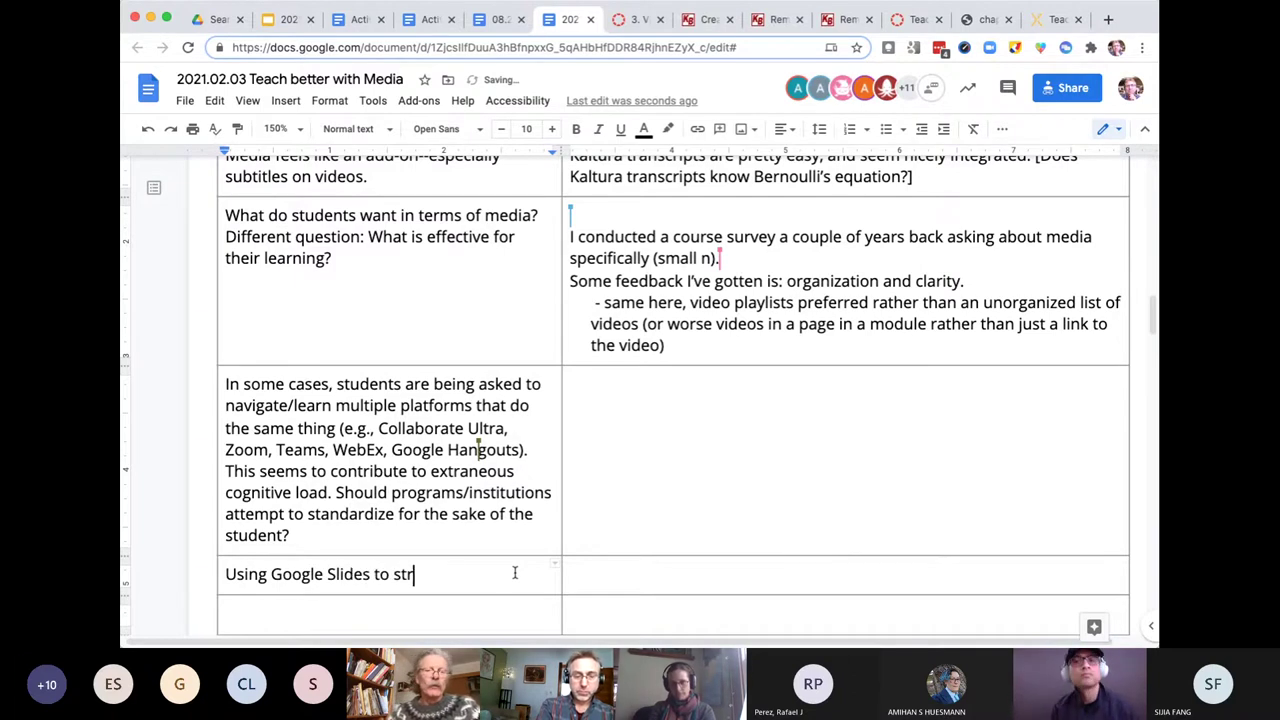
pyautogui.write('ucture breakout')
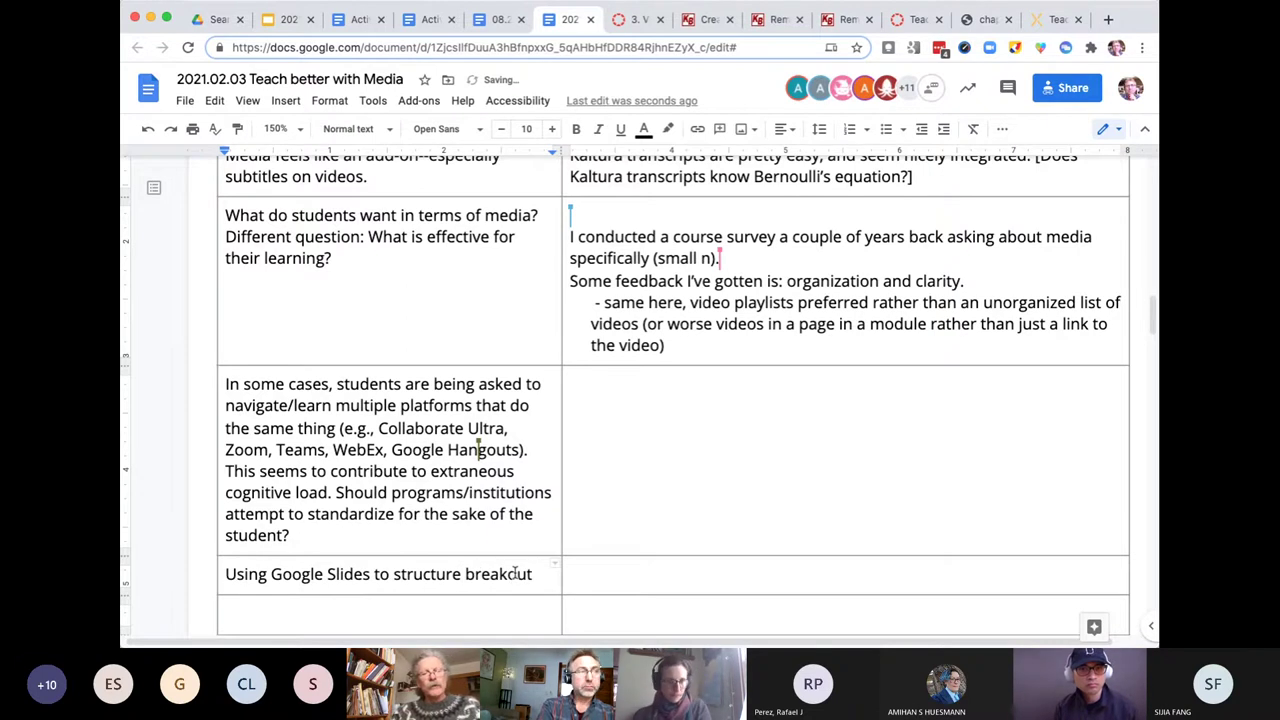
pyautogui.write(' group activity')
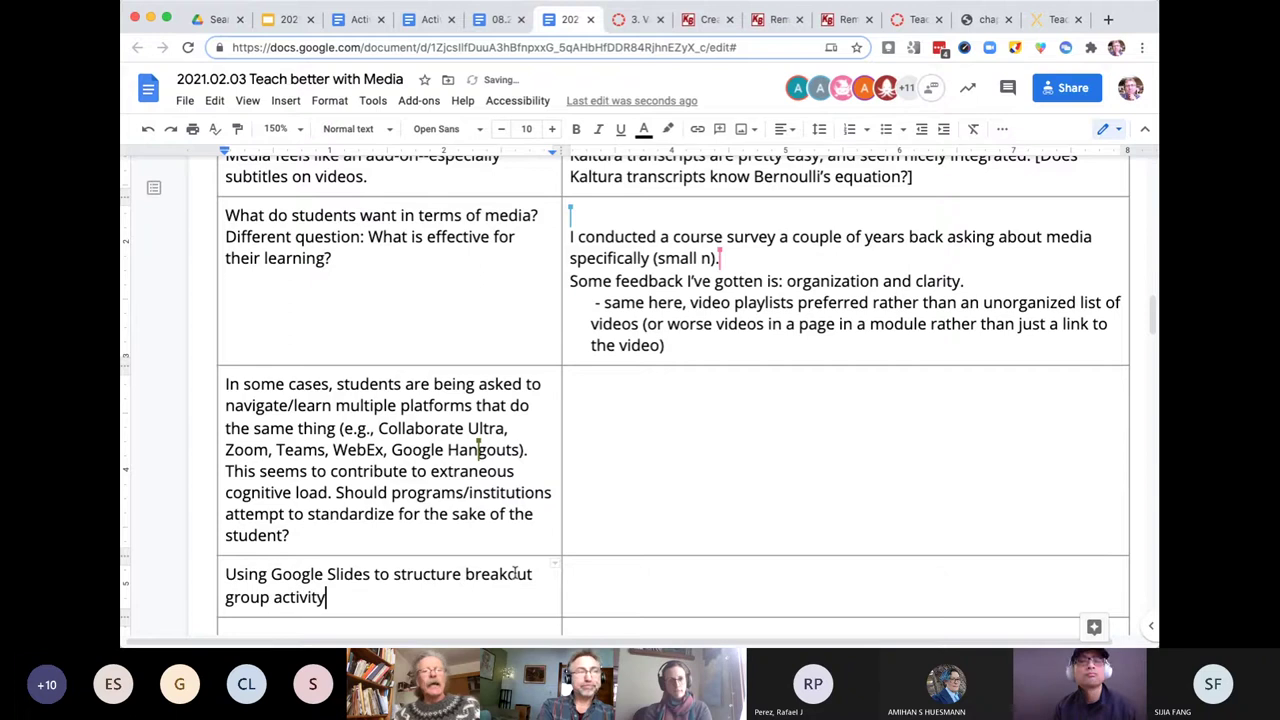
# - Answer it in the right cell with 'See:' and the pasted activity sheet link on a new line
pyautogui.click(621, 577)
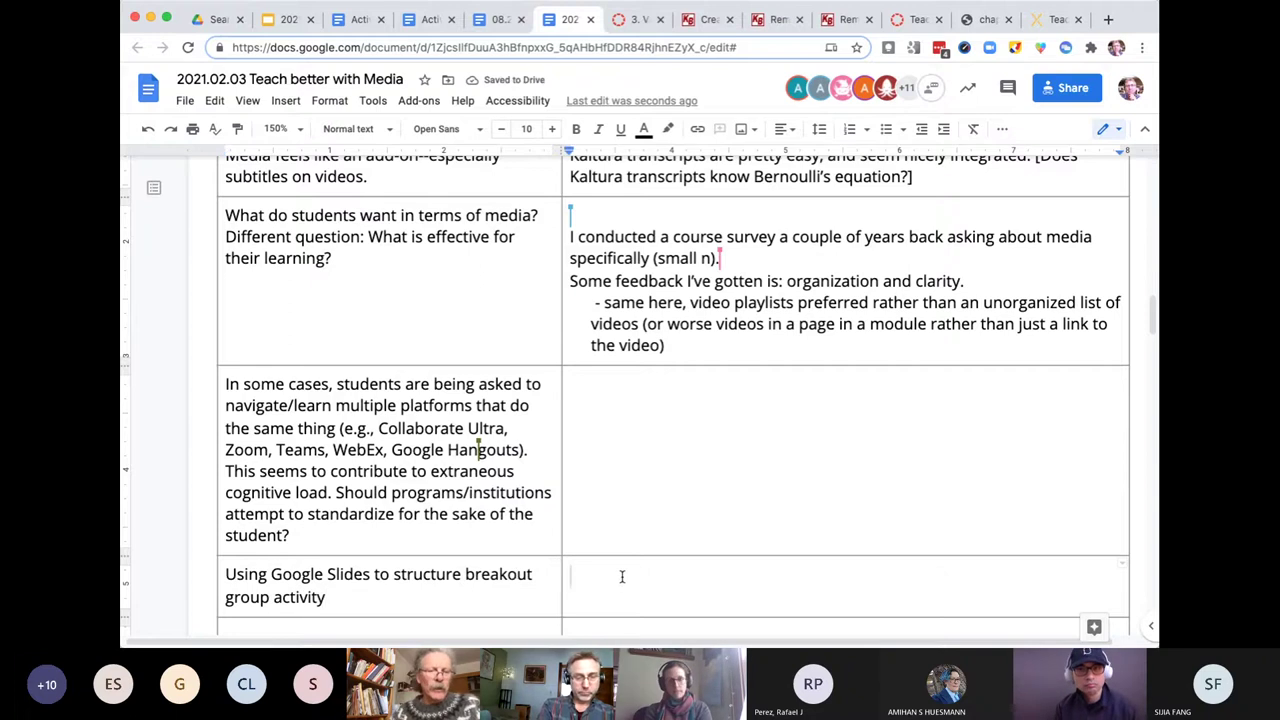
pyautogui.write('See')
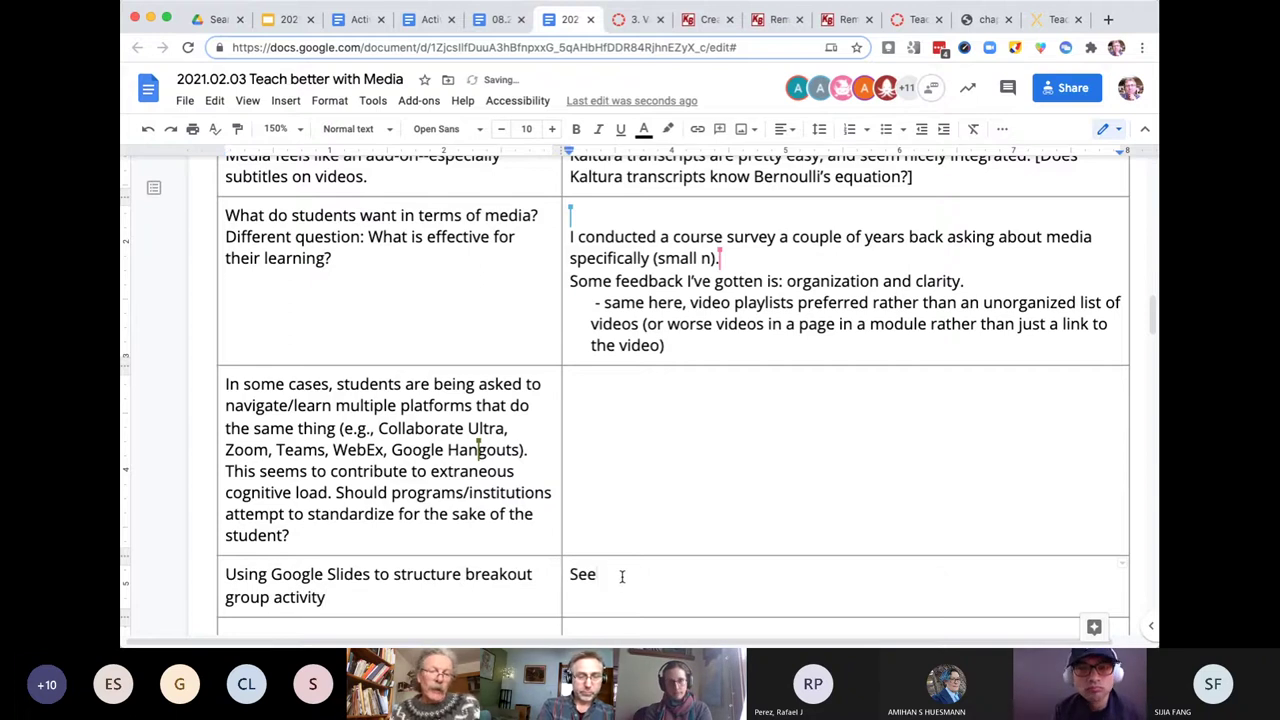
pyautogui.write(':')
pyautogui.press('Return')
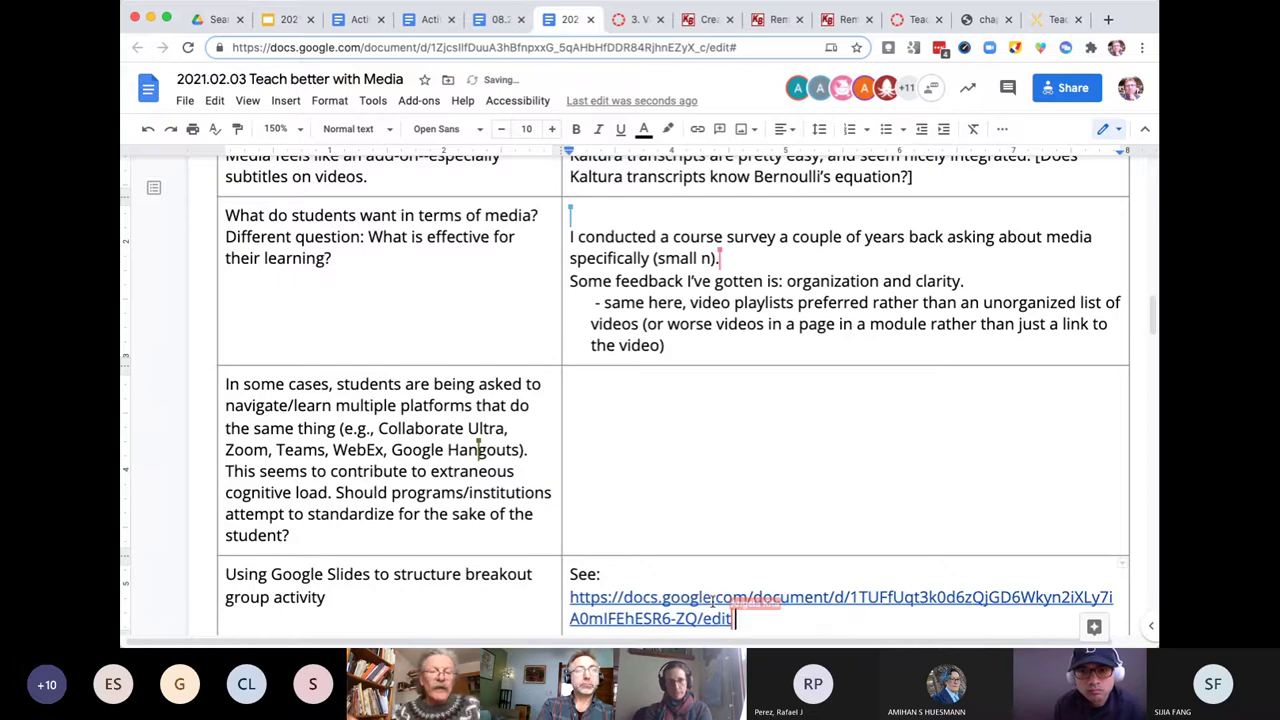
pyautogui.click(705, 596)
pyautogui.scroll(-2, 705, 596)
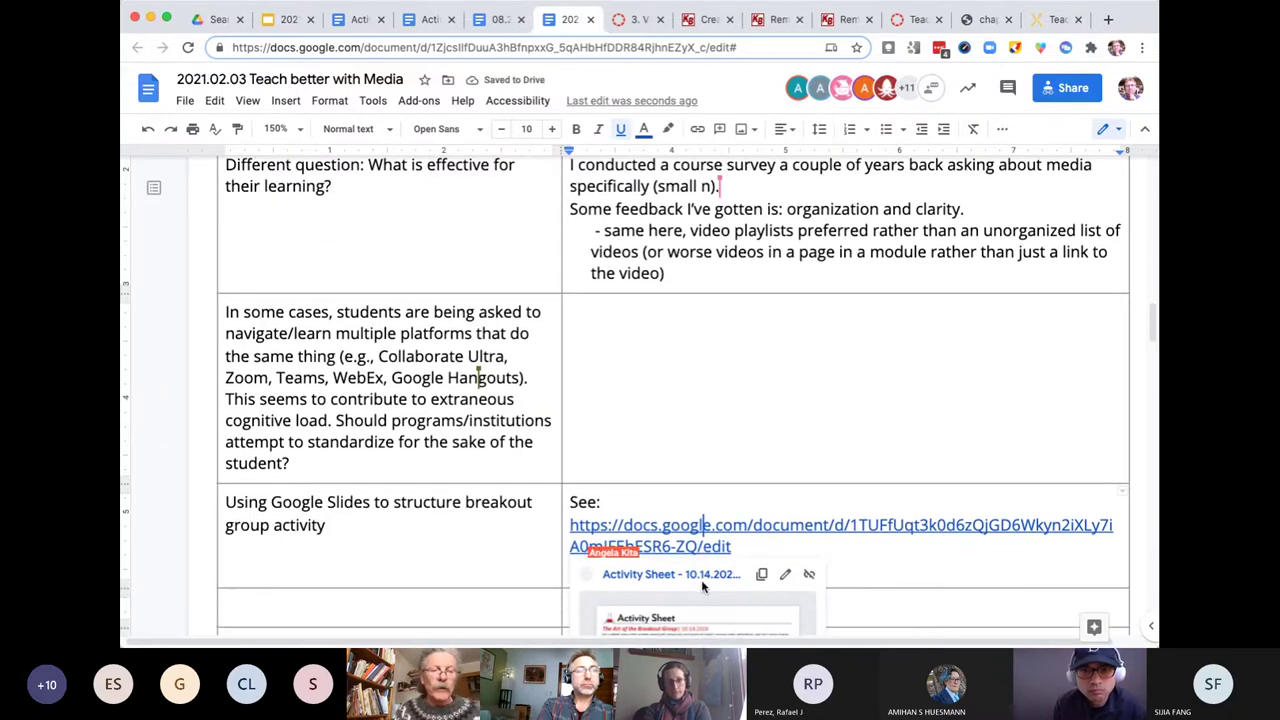
pyautogui.scroll(-5, 703, 582)
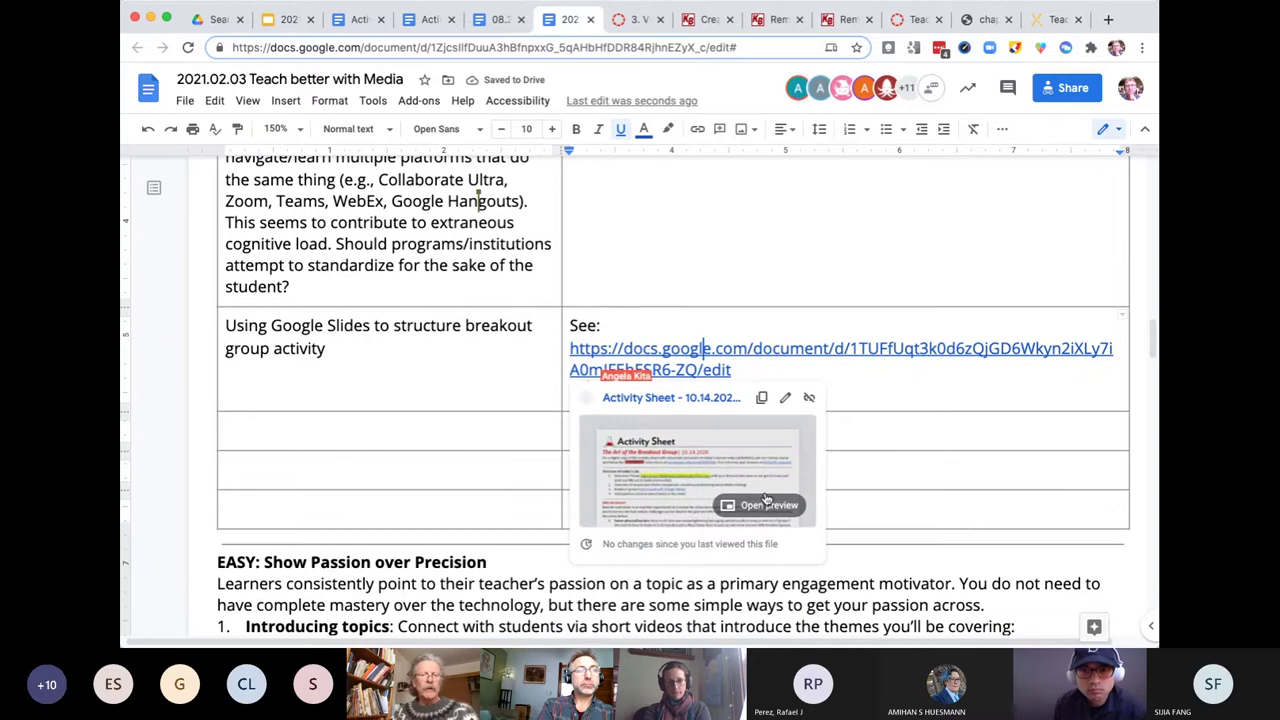
pyautogui.scroll(-2, 760, 502)
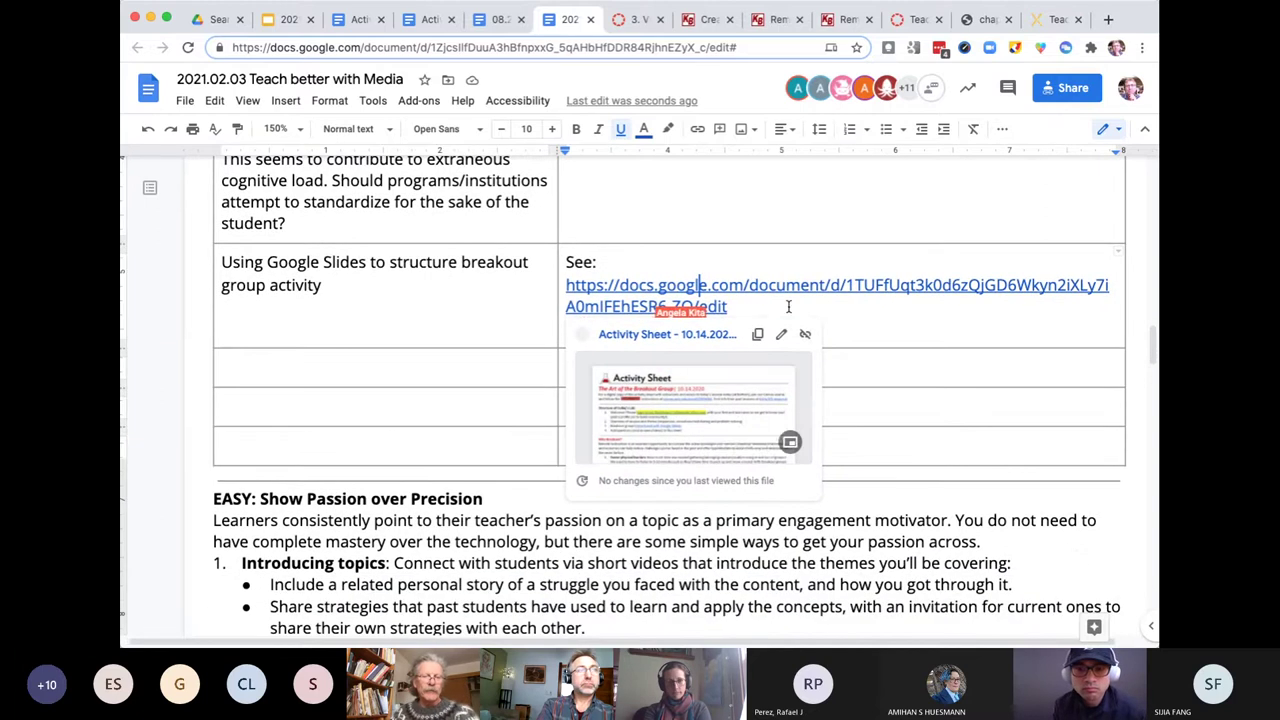
pyautogui.moveTo(766, 400)
pyautogui.scroll(-1, 764, 404)
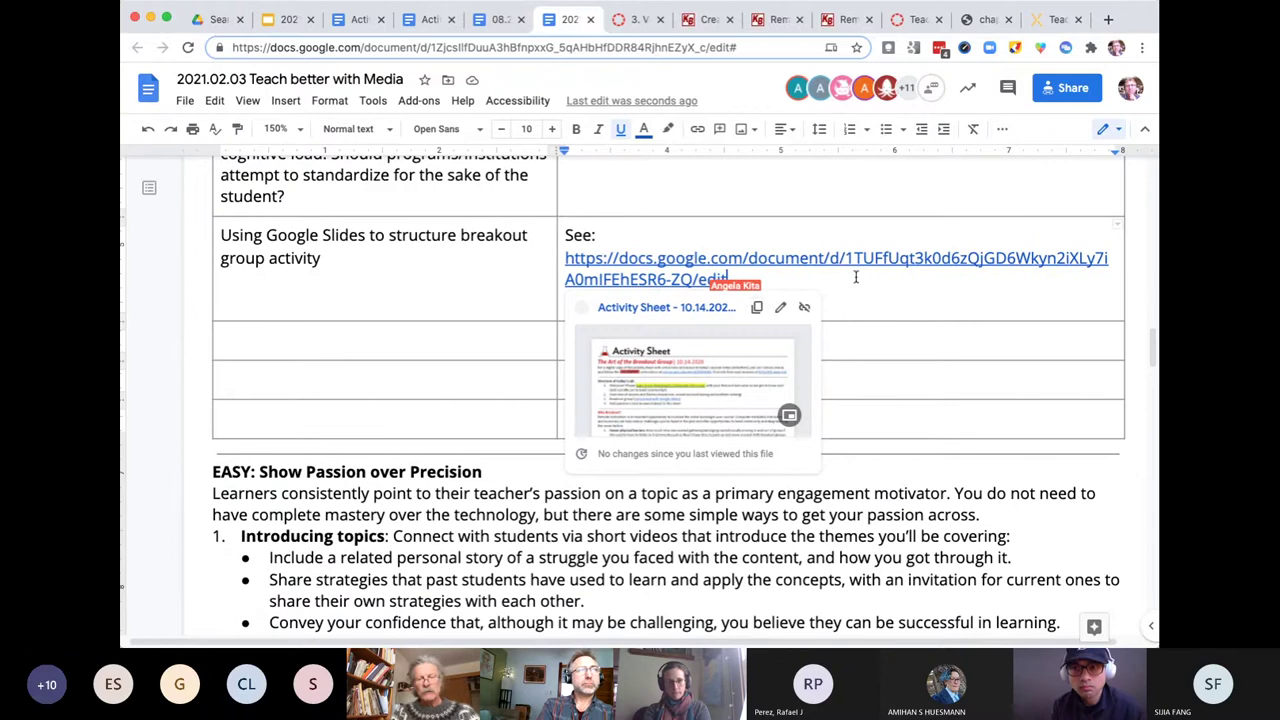
pyautogui.scroll(3, 743, 237)
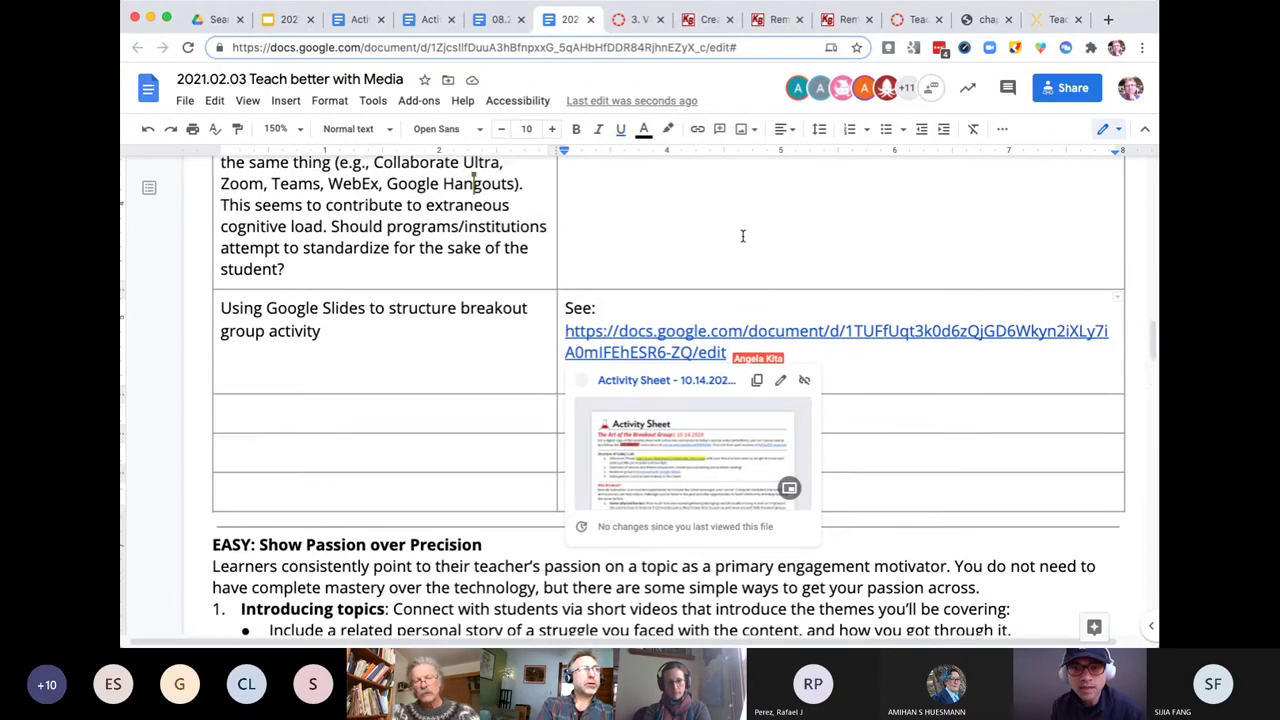
pyautogui.scroll(7, 743, 236)
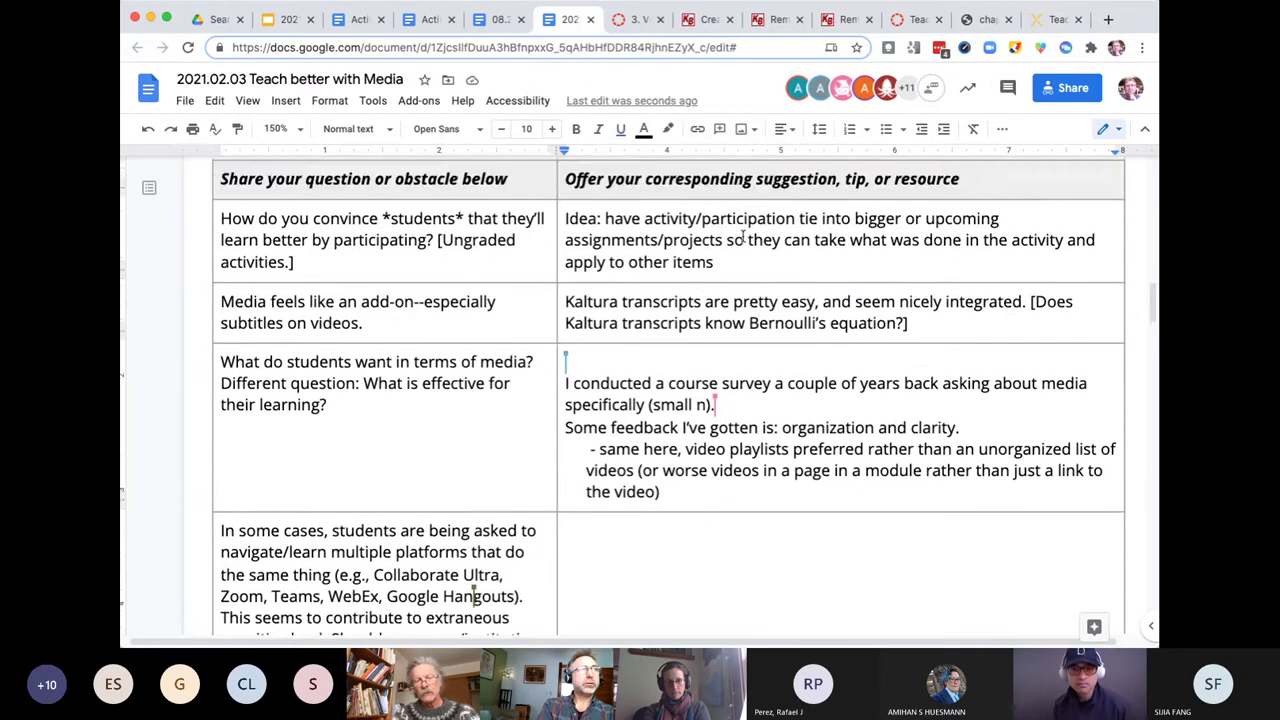
pyautogui.scroll(-2, 743, 233)
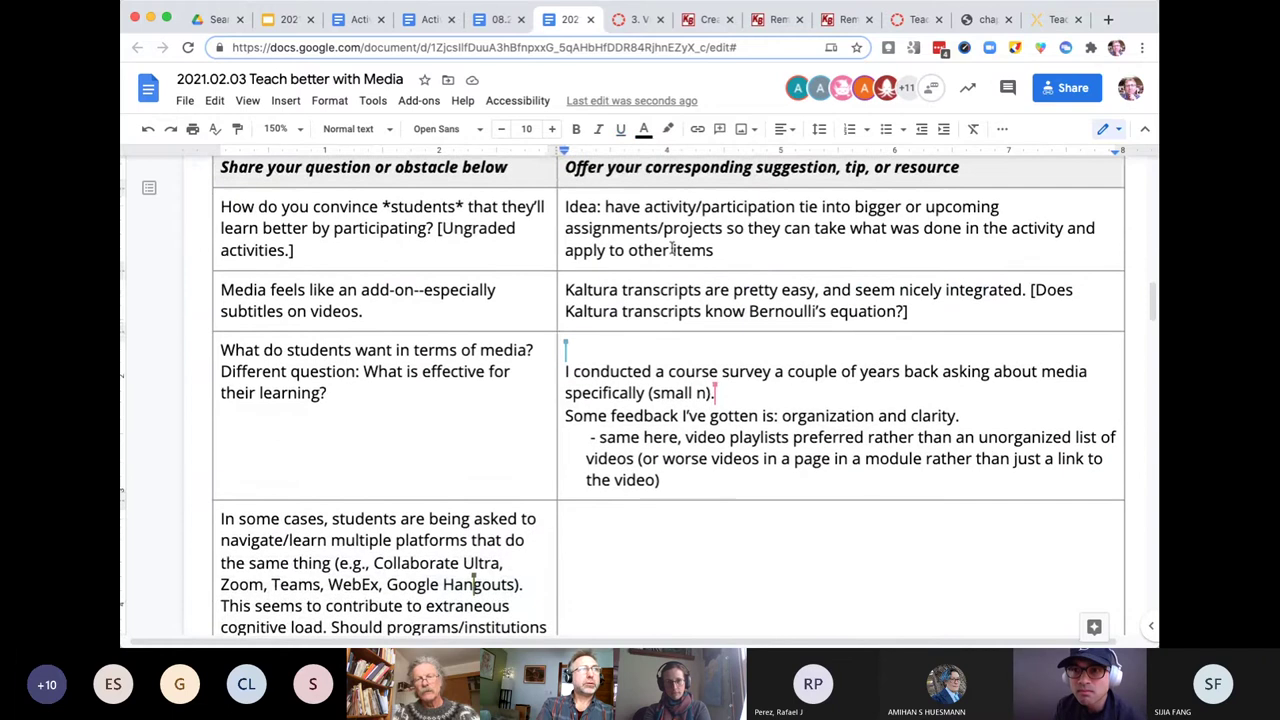
pyautogui.click(530, 248)
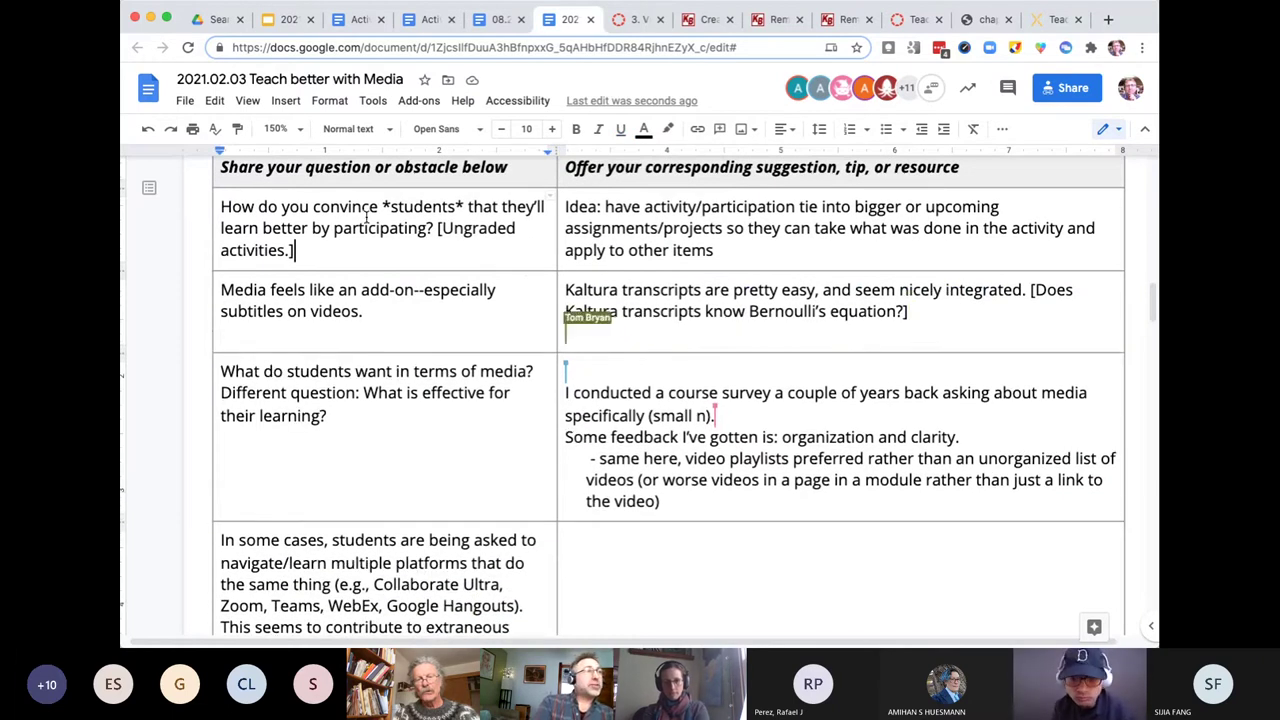
pyautogui.moveTo(329, 249); pyautogui.dragTo(222, 207)
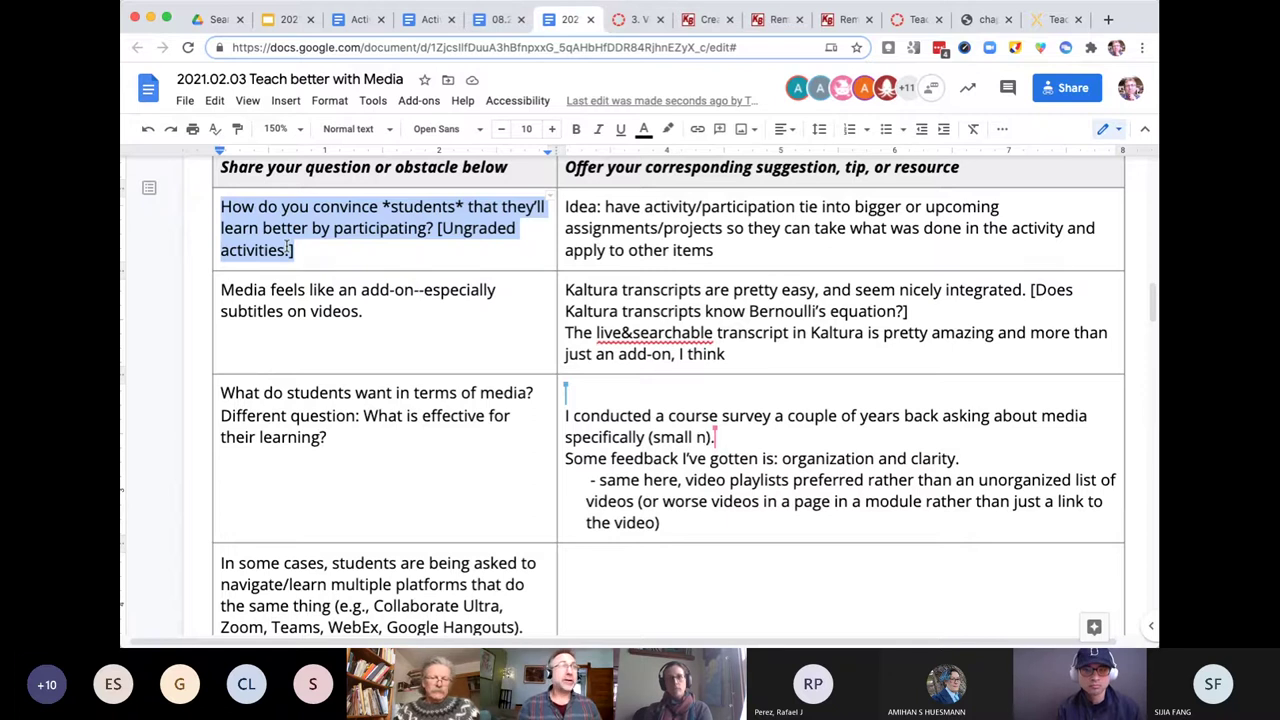
# - Select the whole 'Idea: have activity…' answer paragraph in the first row
pyautogui.tripleClick(636, 212)
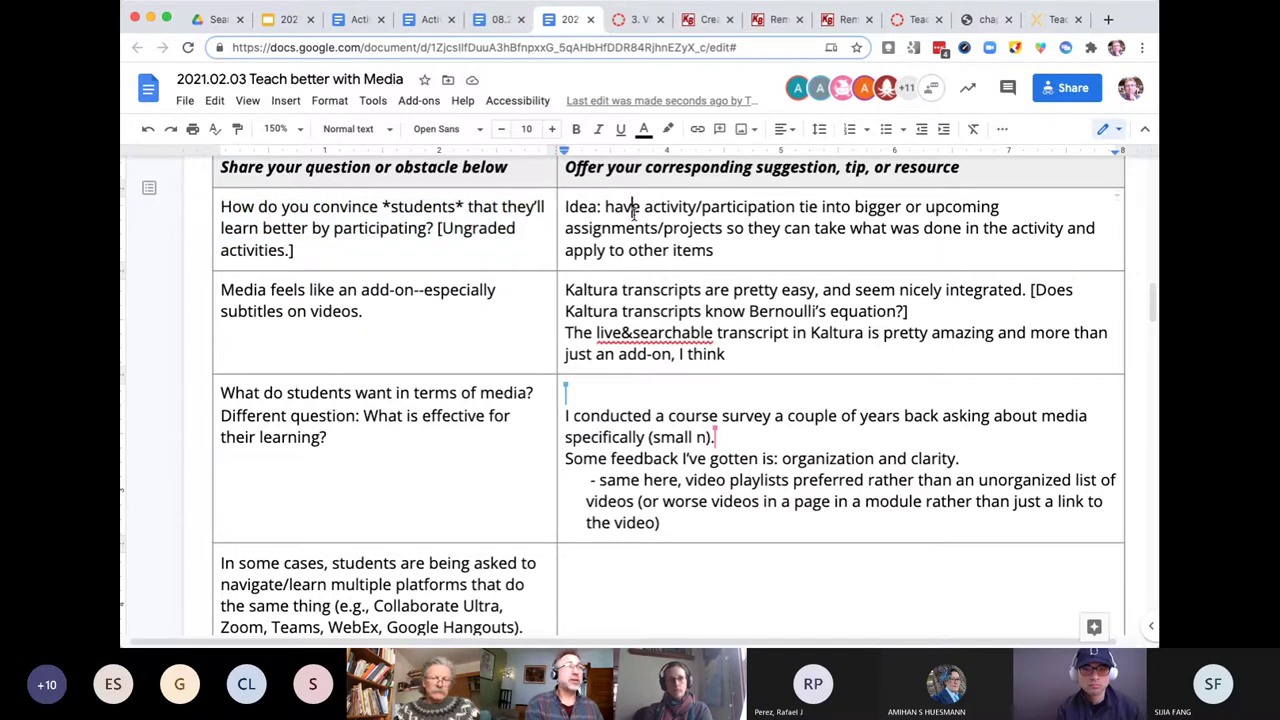
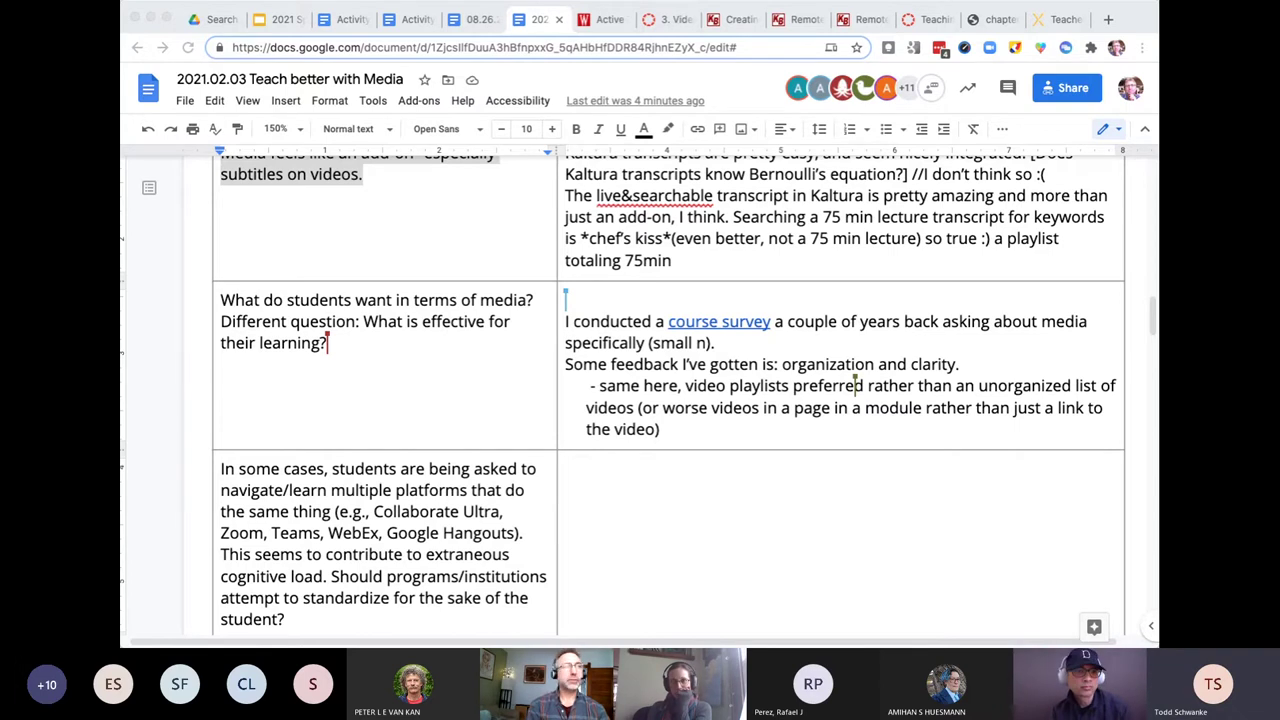
# - Type 'Audio and video descriptions?' into the first empty question cell below the Google Slides row
pyautogui.scroll(-5, 873, 540)
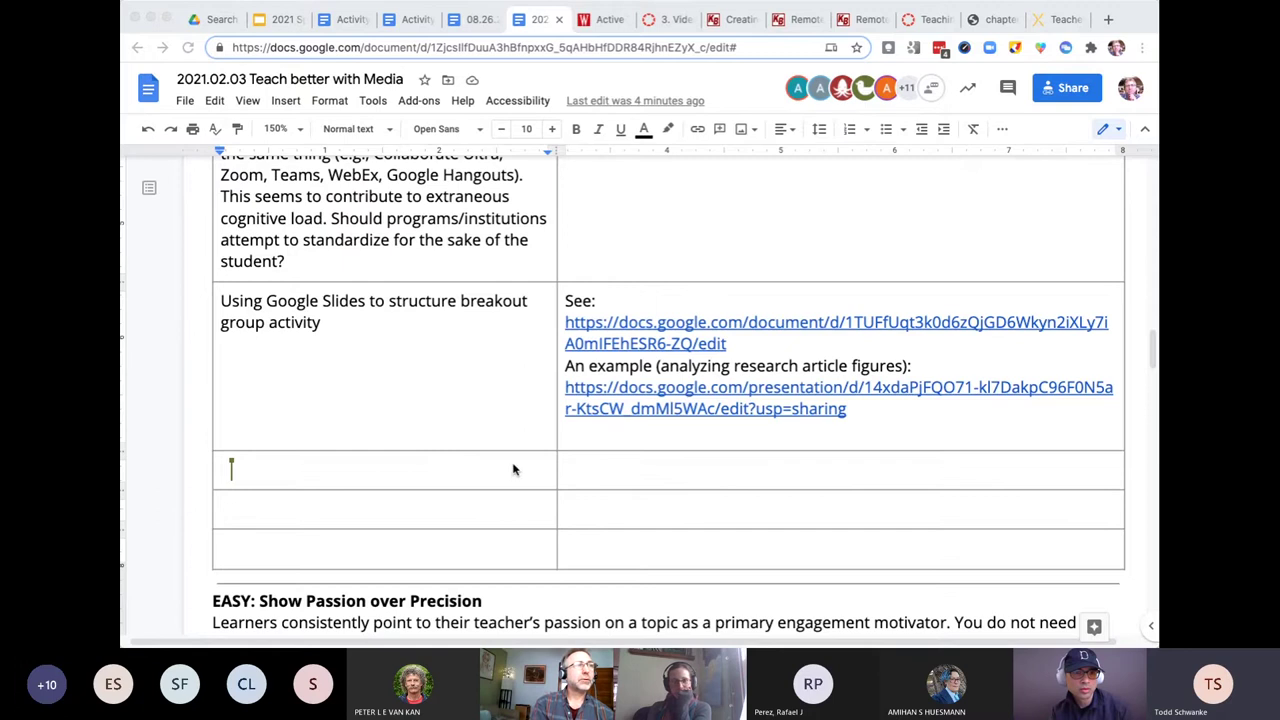
pyautogui.click(512, 466)
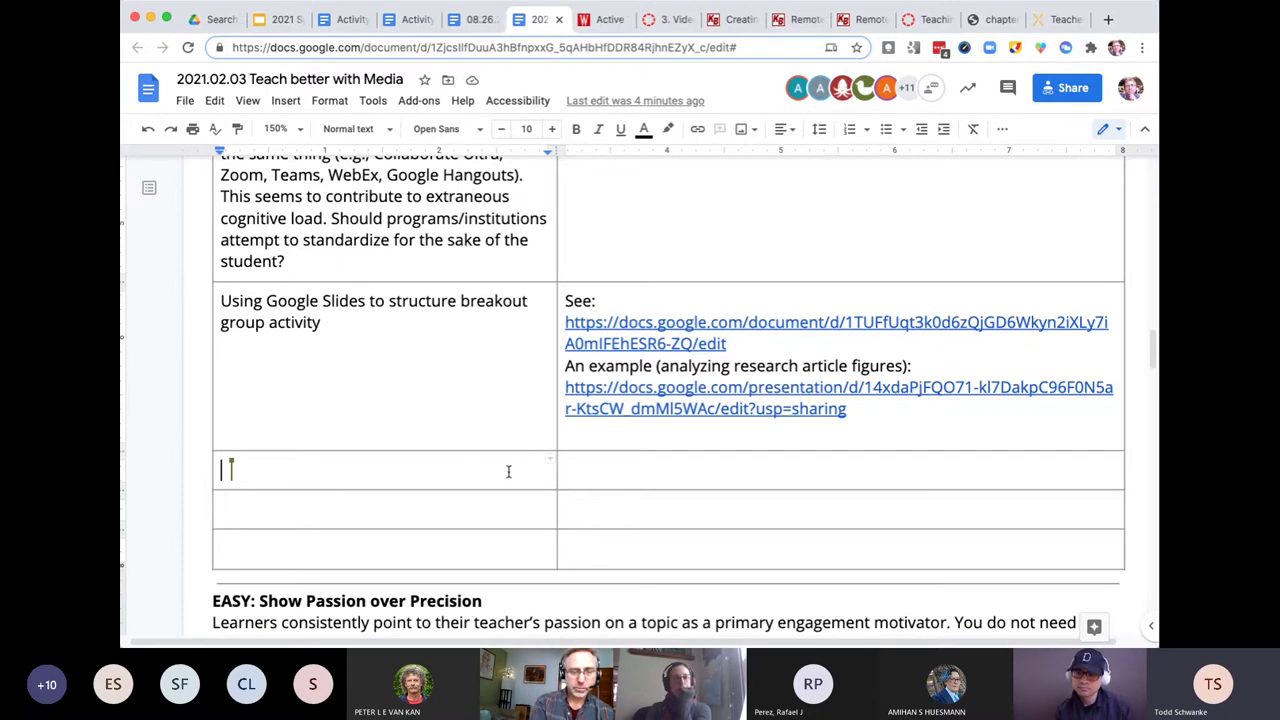
pyautogui.write('A')
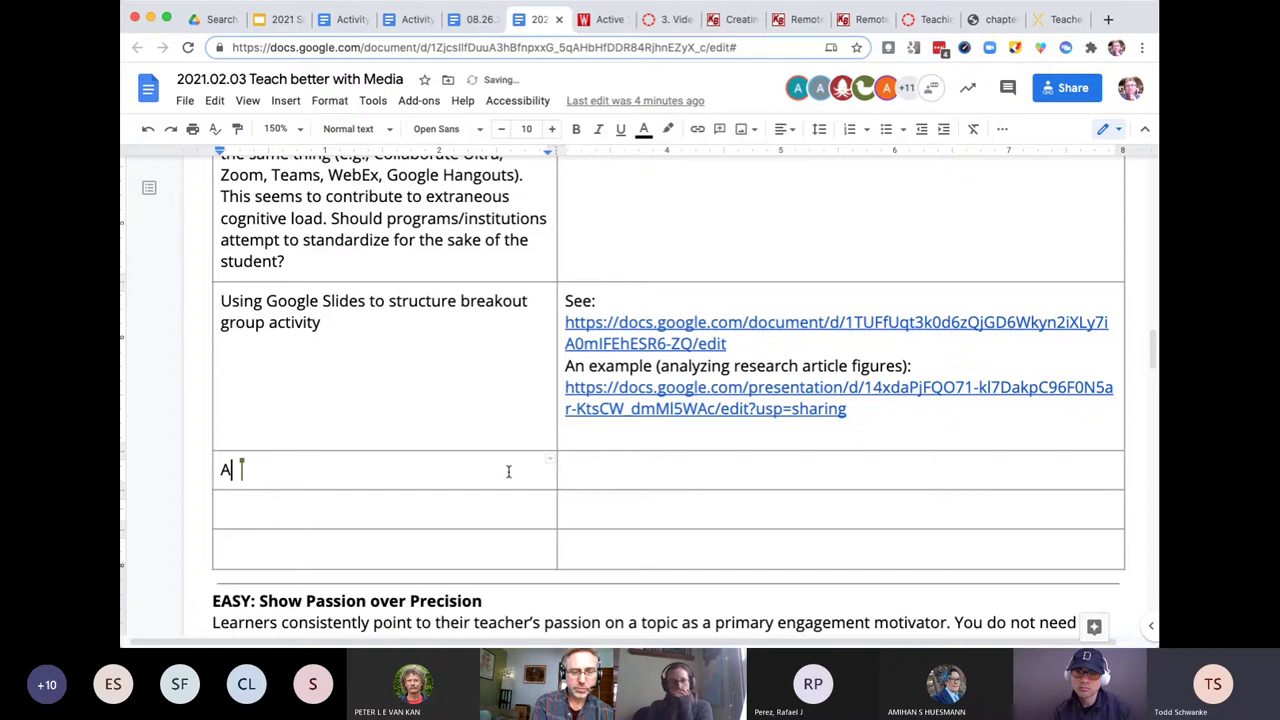
pyautogui.write('udio and vi')
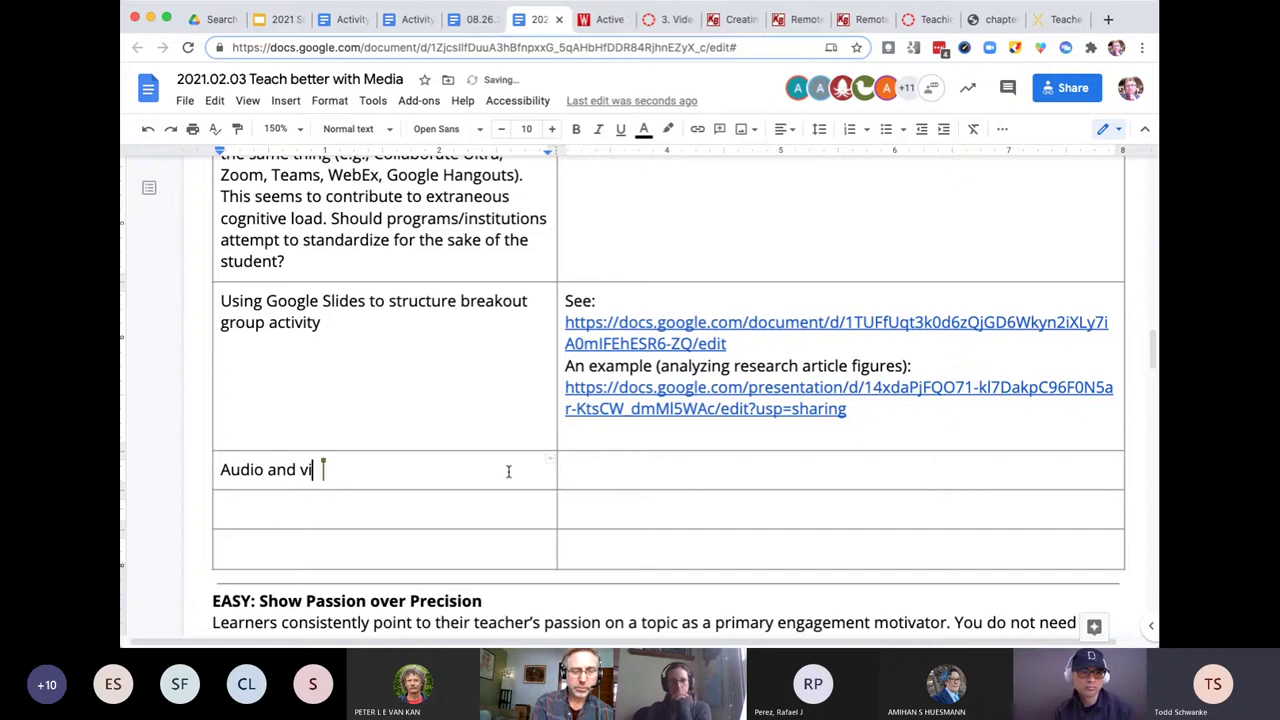
pyautogui.write('deo de')
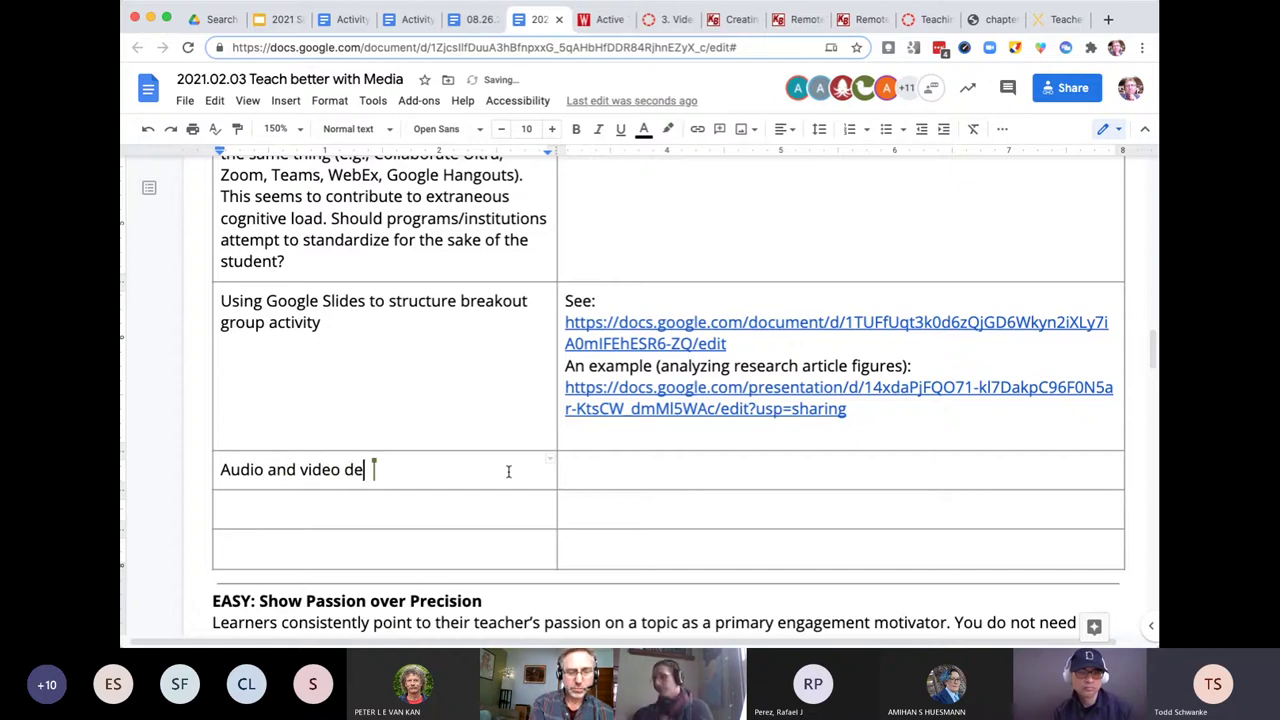
pyautogui.write('scriptions')
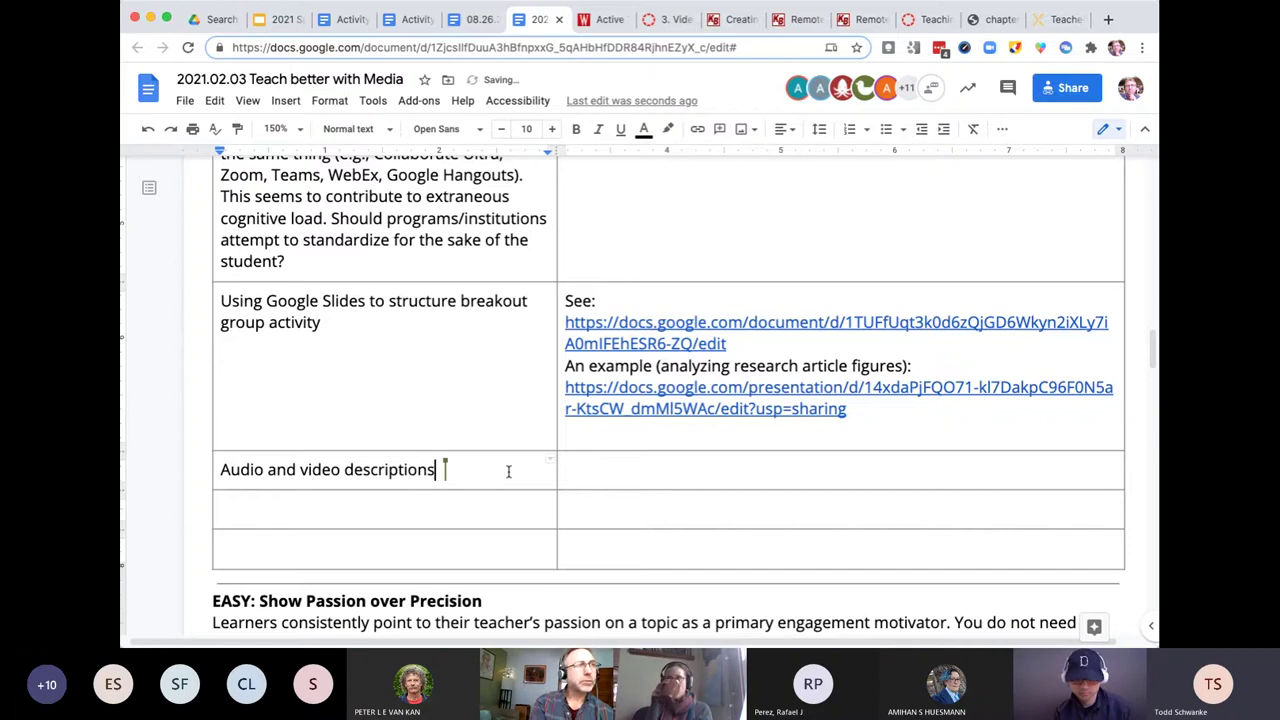
pyautogui.write('?')
# - In the answer cell, type 'Be sure to describe in transcripts a clear description of what's happening', fixing typos
pyautogui.click(580, 468)
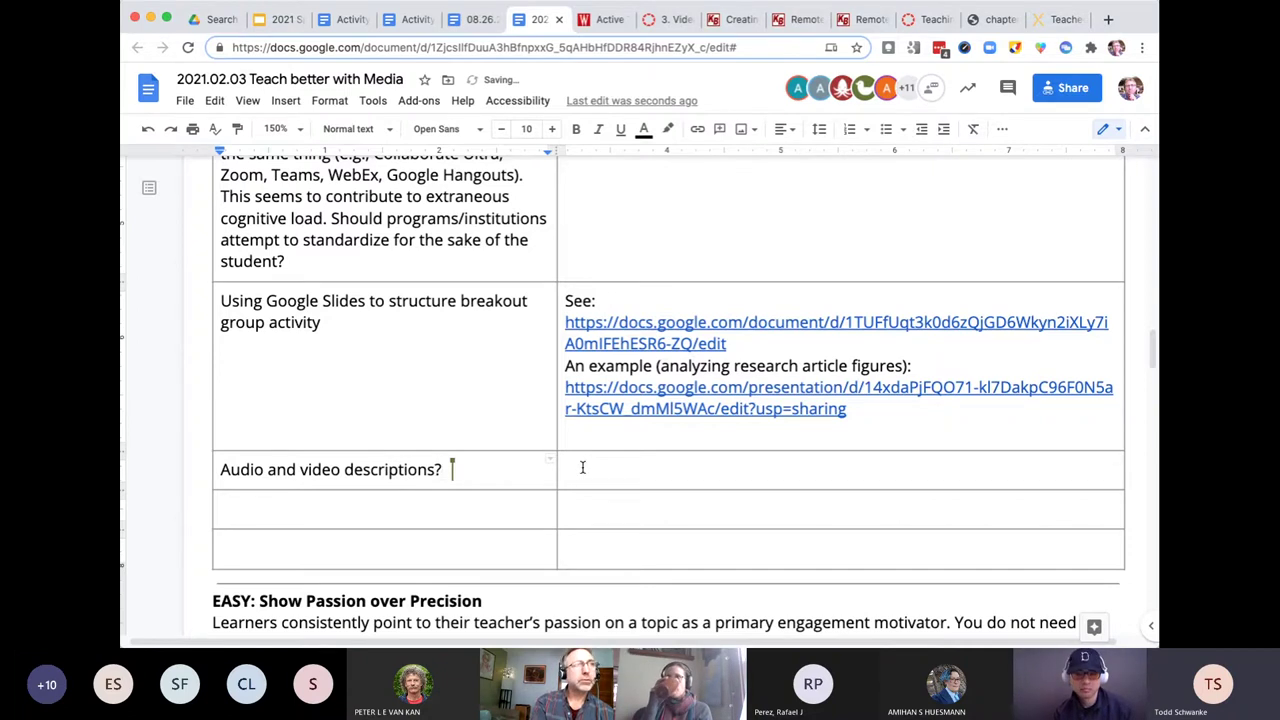
pyautogui.write('Be sure th')
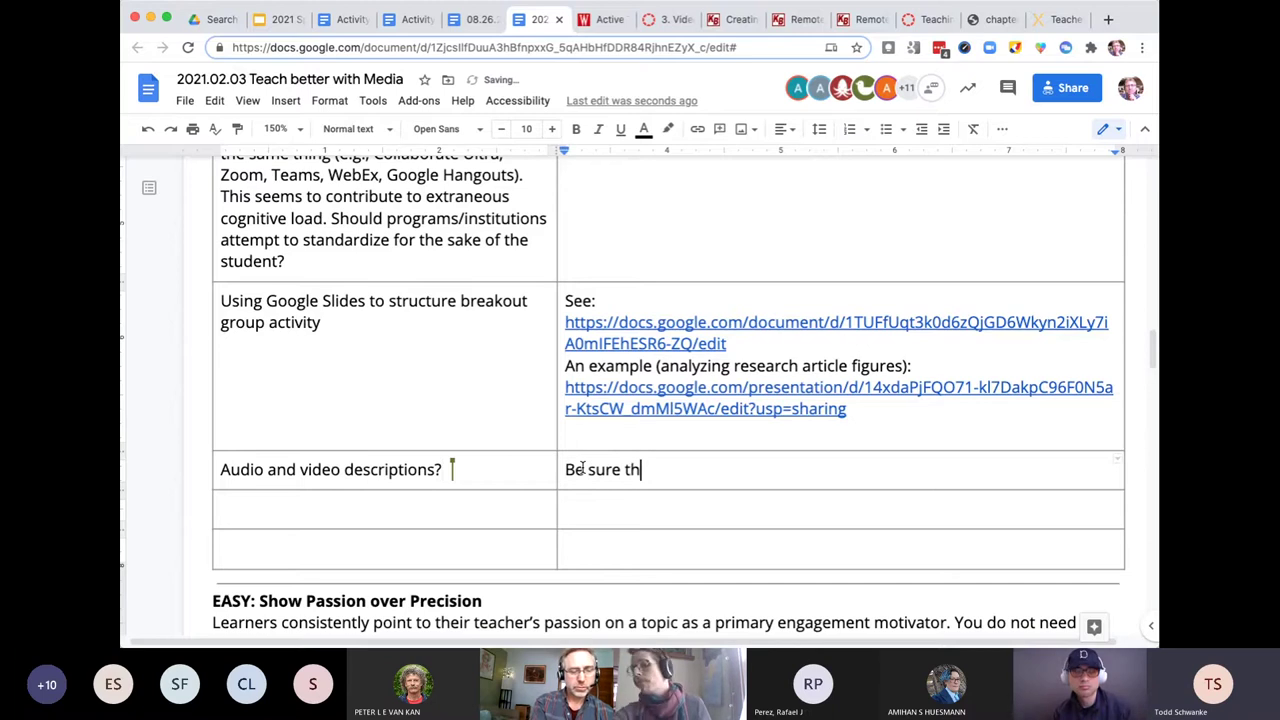
pyautogui.press('BackSpace')
pyautogui.write('o d')
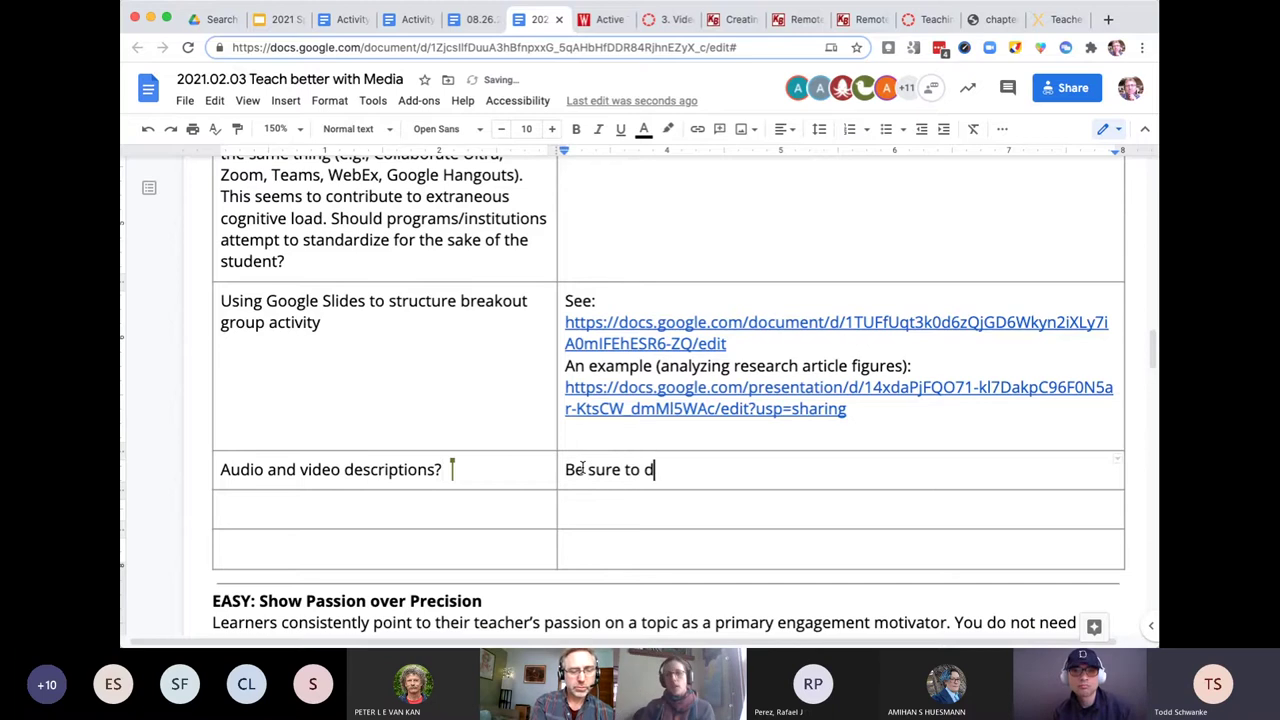
pyautogui.write('escribe')
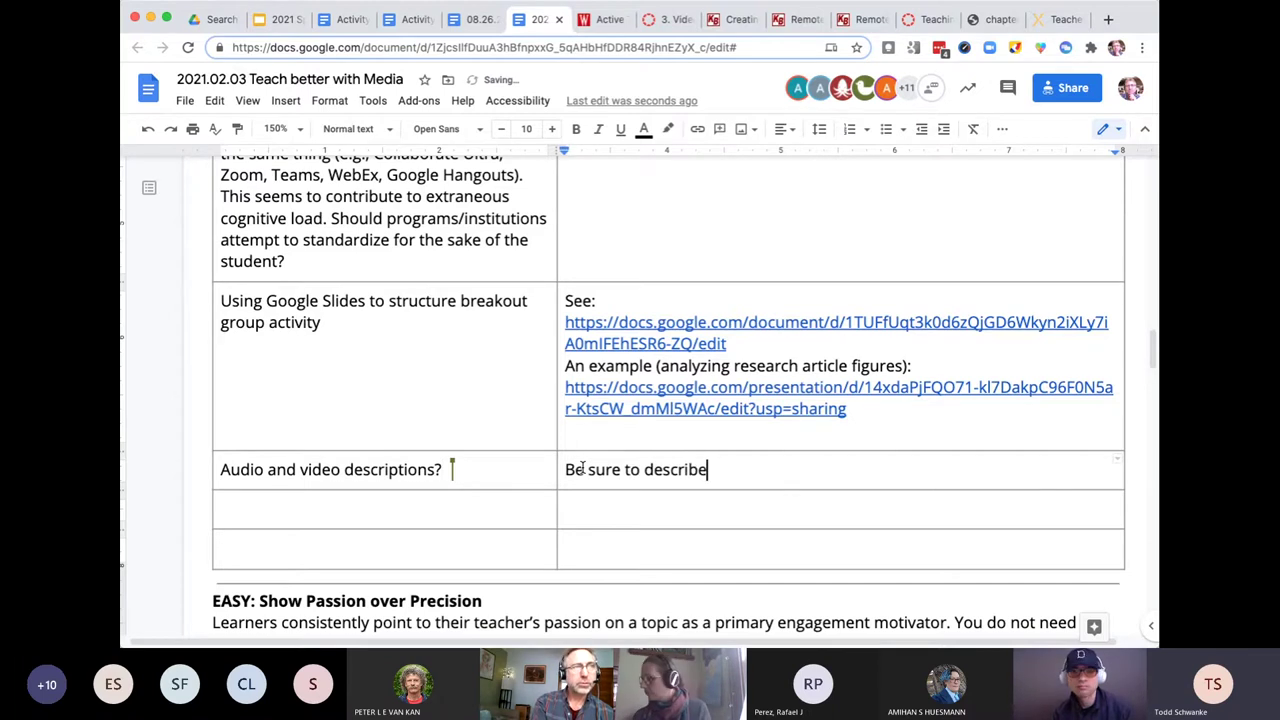
pyautogui.write(' in tr')
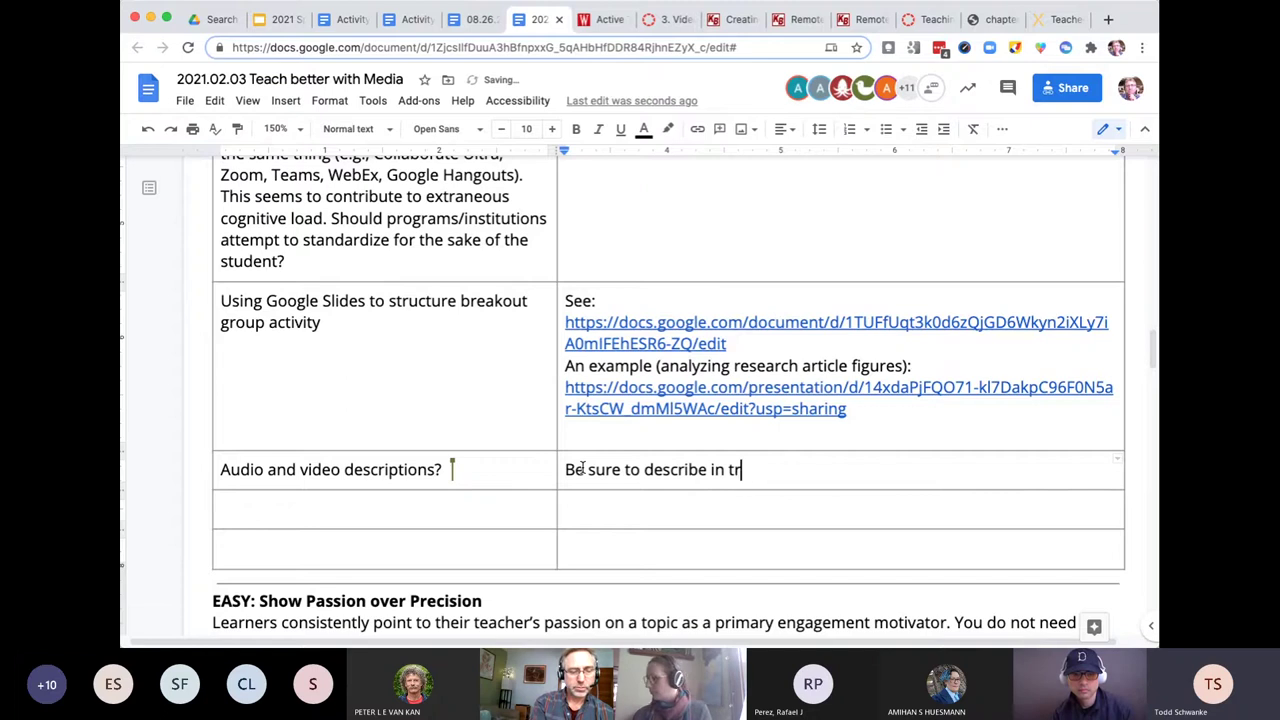
pyautogui.write('anscript')
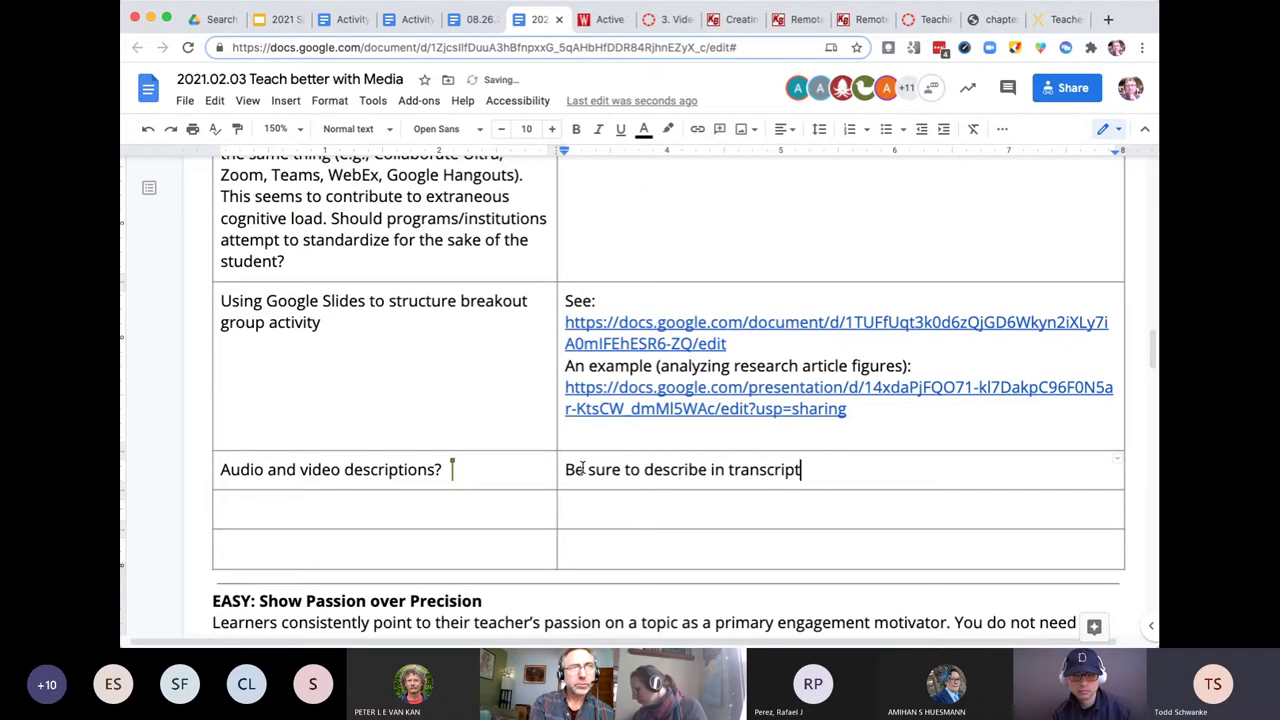
pyautogui.write('s')
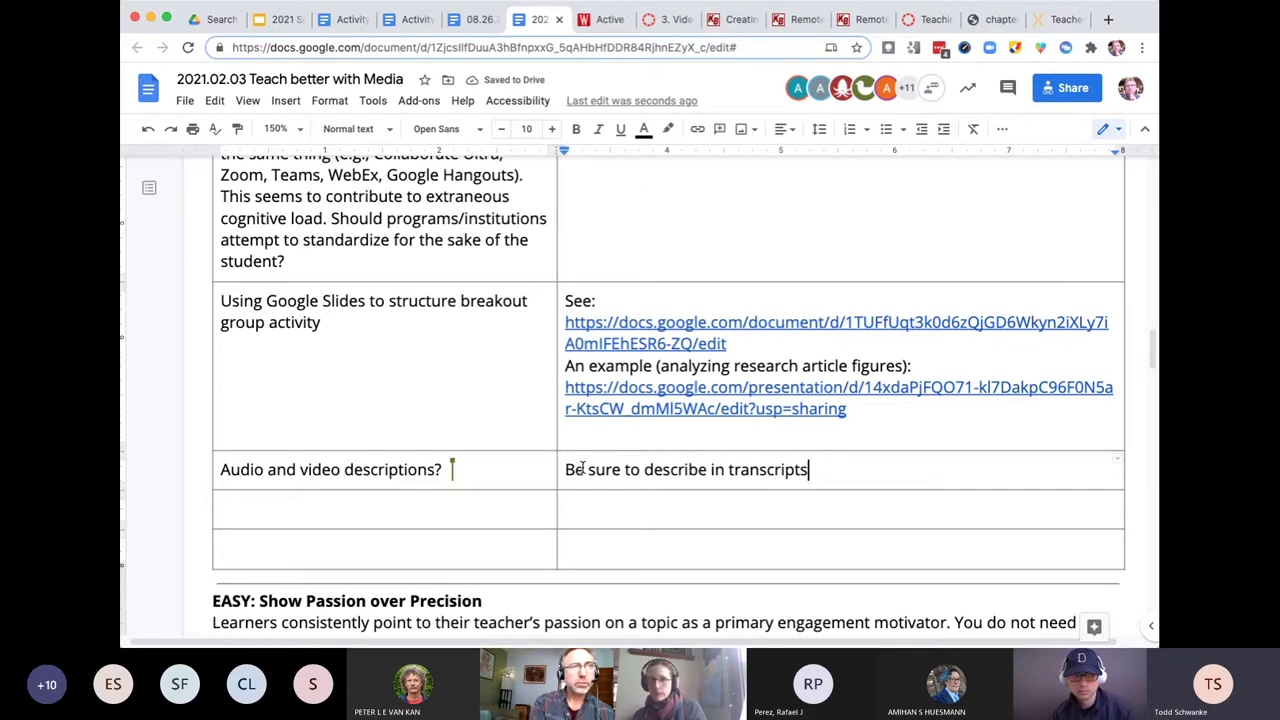
pyautogui.write(' a clear')
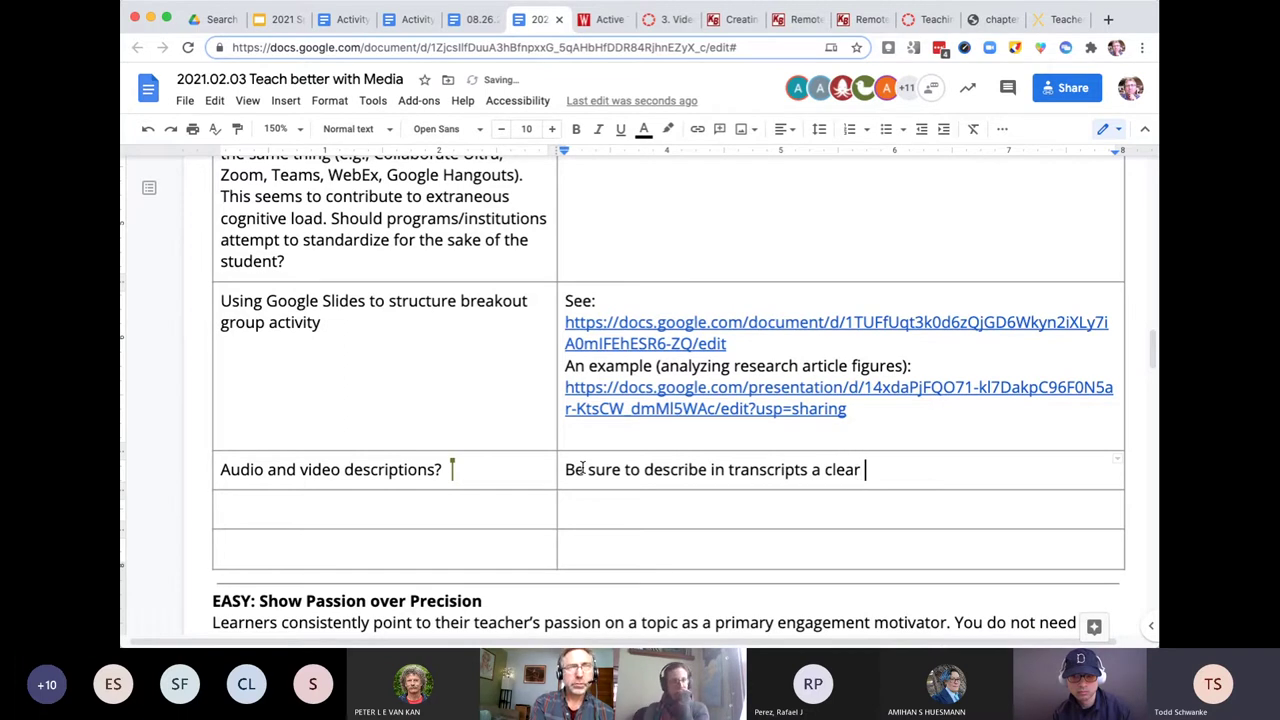
pyautogui.write(' descriptionn')
pyautogui.press('BackSpace')
pyautogui.press('BackSpace')
pyautogui.press('BackSpace')
pyautogui.press('BackSpace')
pyautogui.write('ion')
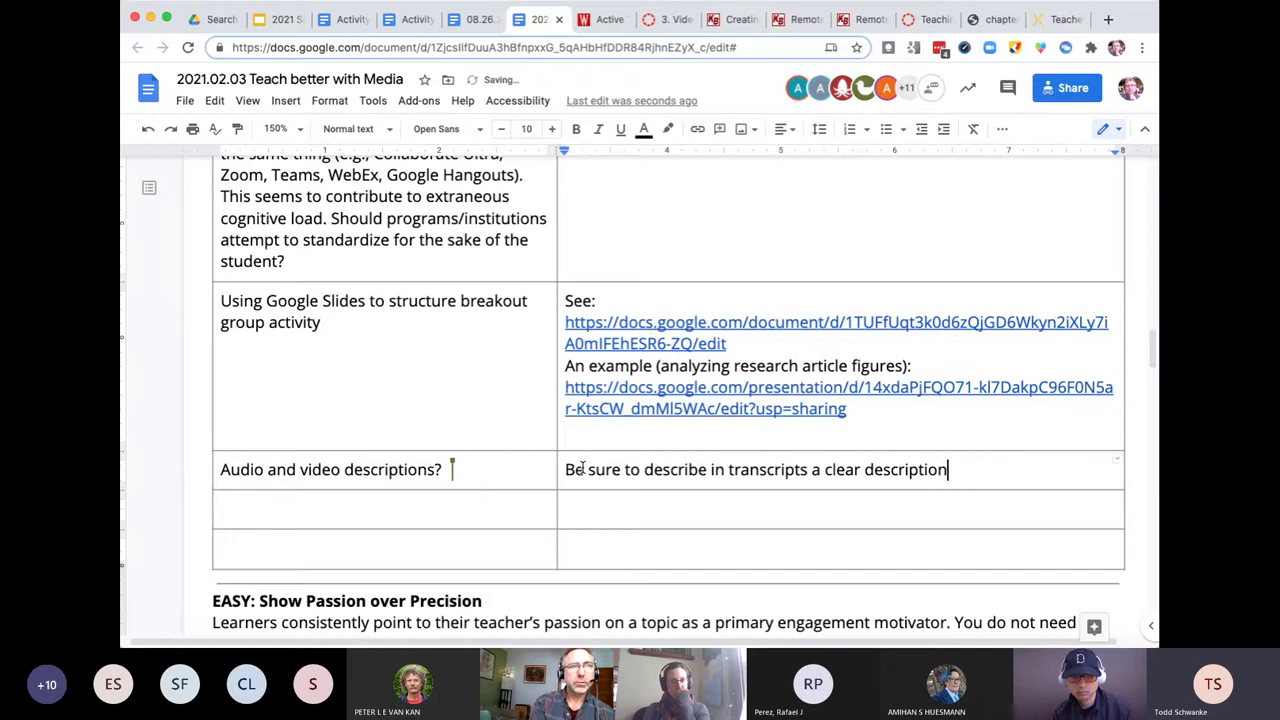
pyautogui.write(' of ')
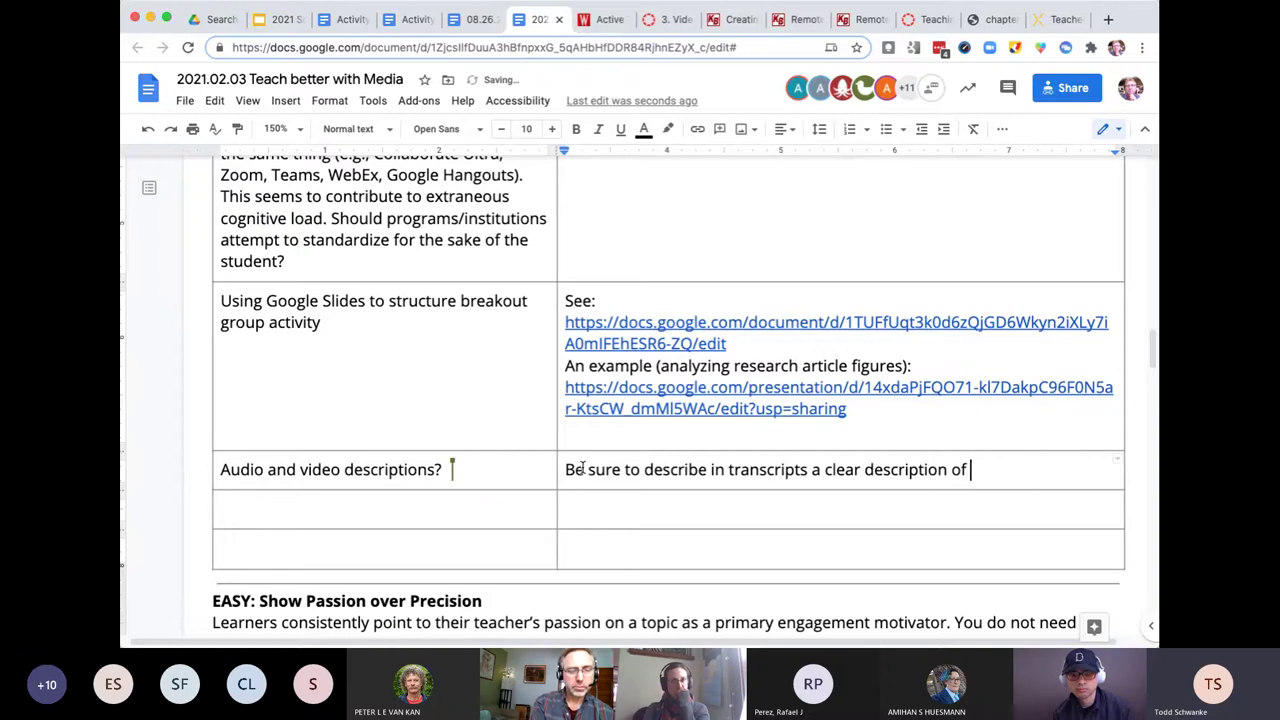
pyautogui.write('what')
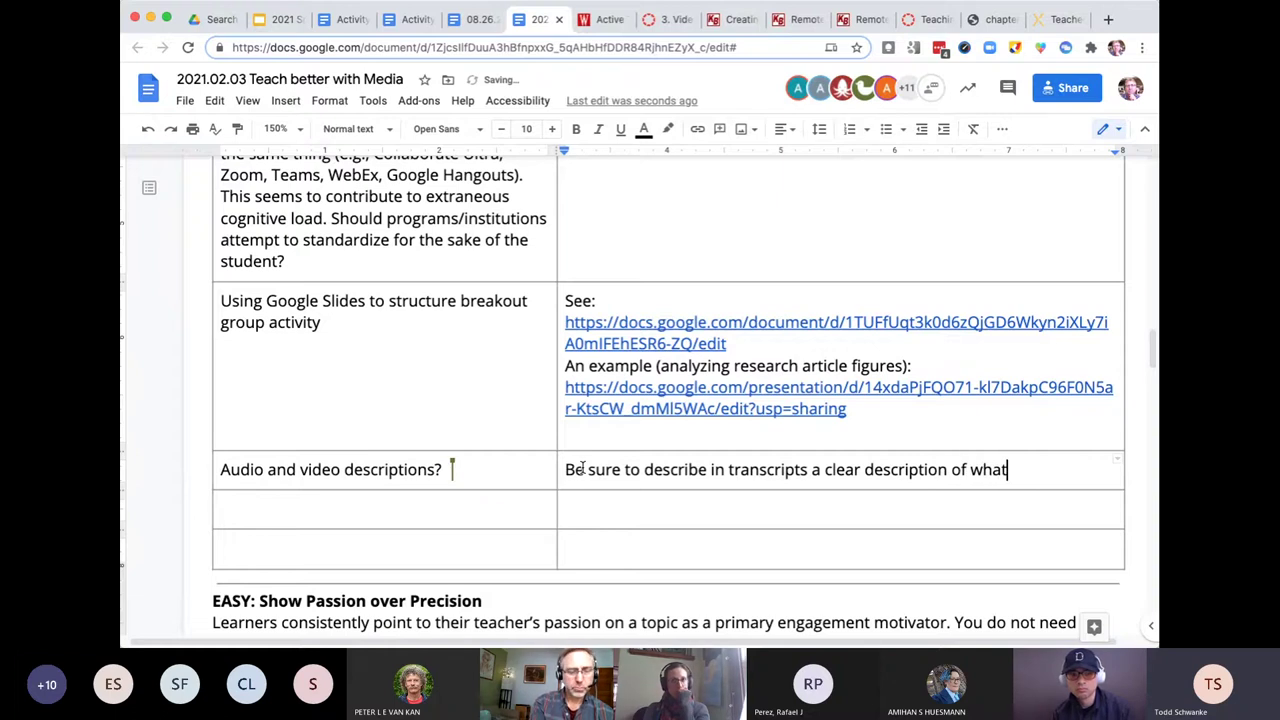
pyautogui.write("'s ha")
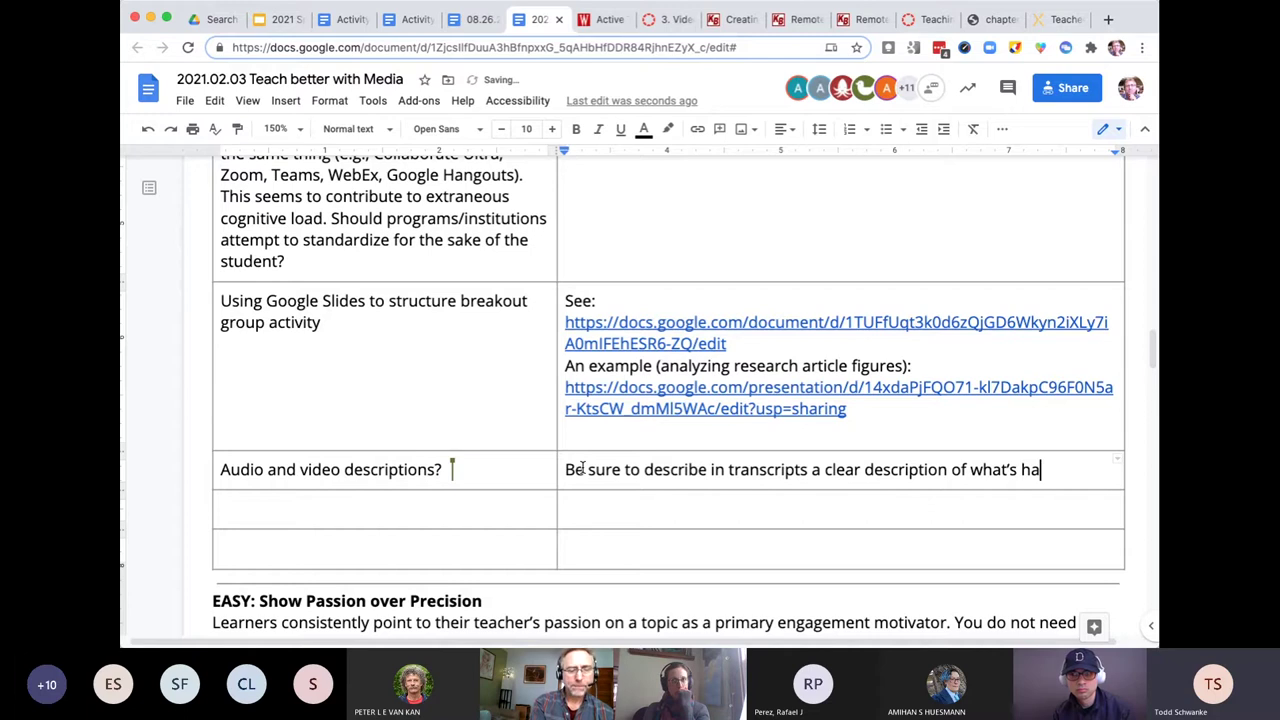
pyautogui.write('ppening in')
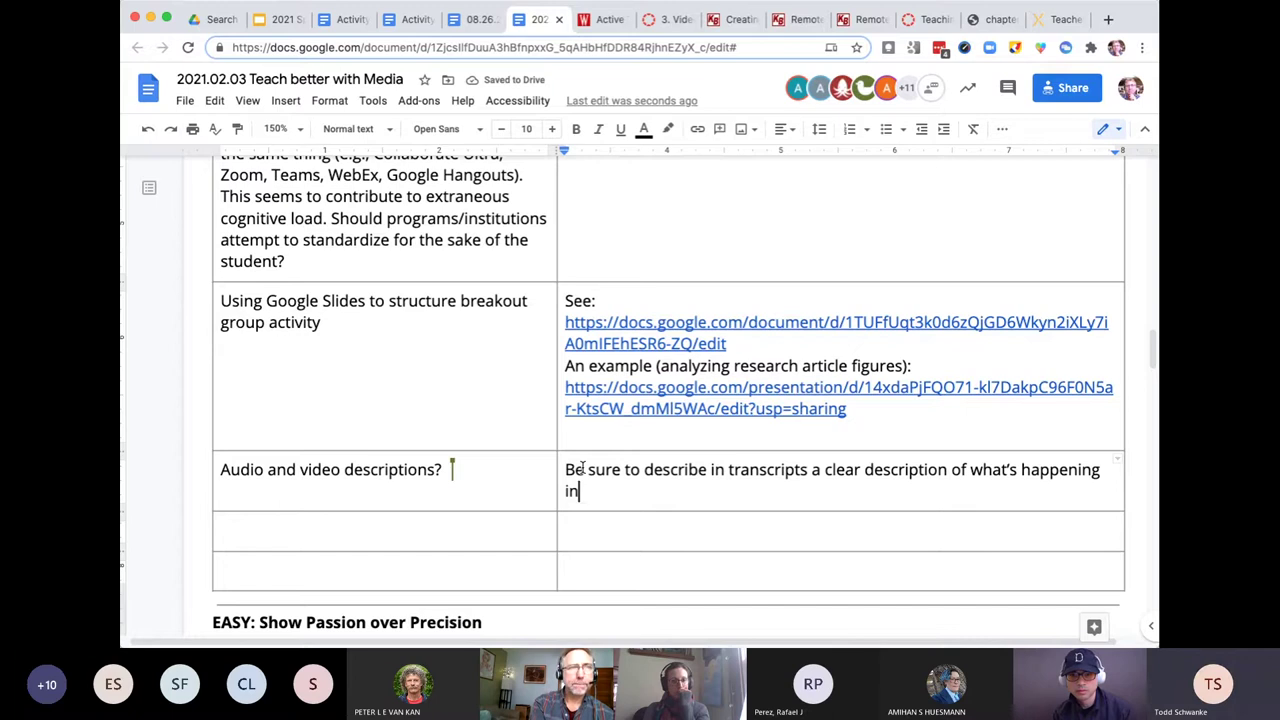
pyautogui.write(' a')
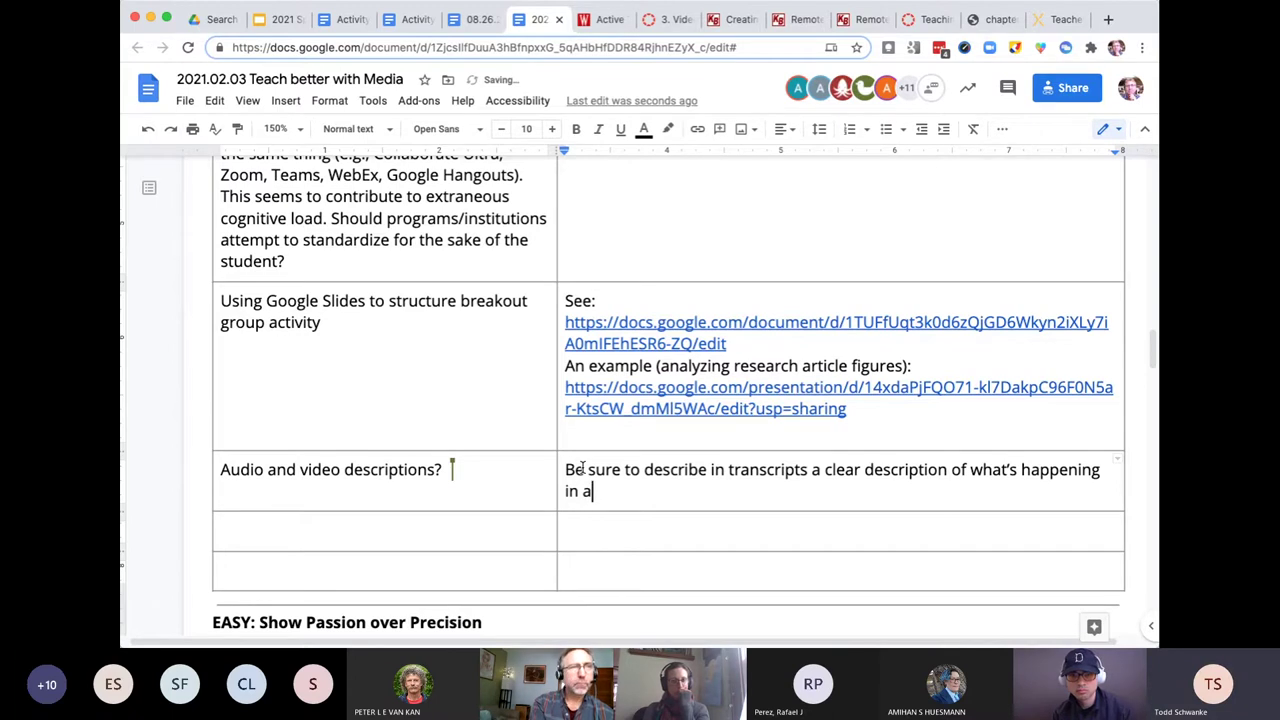
# - Replace the unfinished ending with 'on the slide, or what's happening if it's important.'
pyautogui.press('BackSpace')
pyautogui.press('BackSpace')
pyautogui.press('BackSpace')
pyautogui.press('BackSpace')
pyautogui.press('BackSpace')
pyautogui.press('BackSpace')
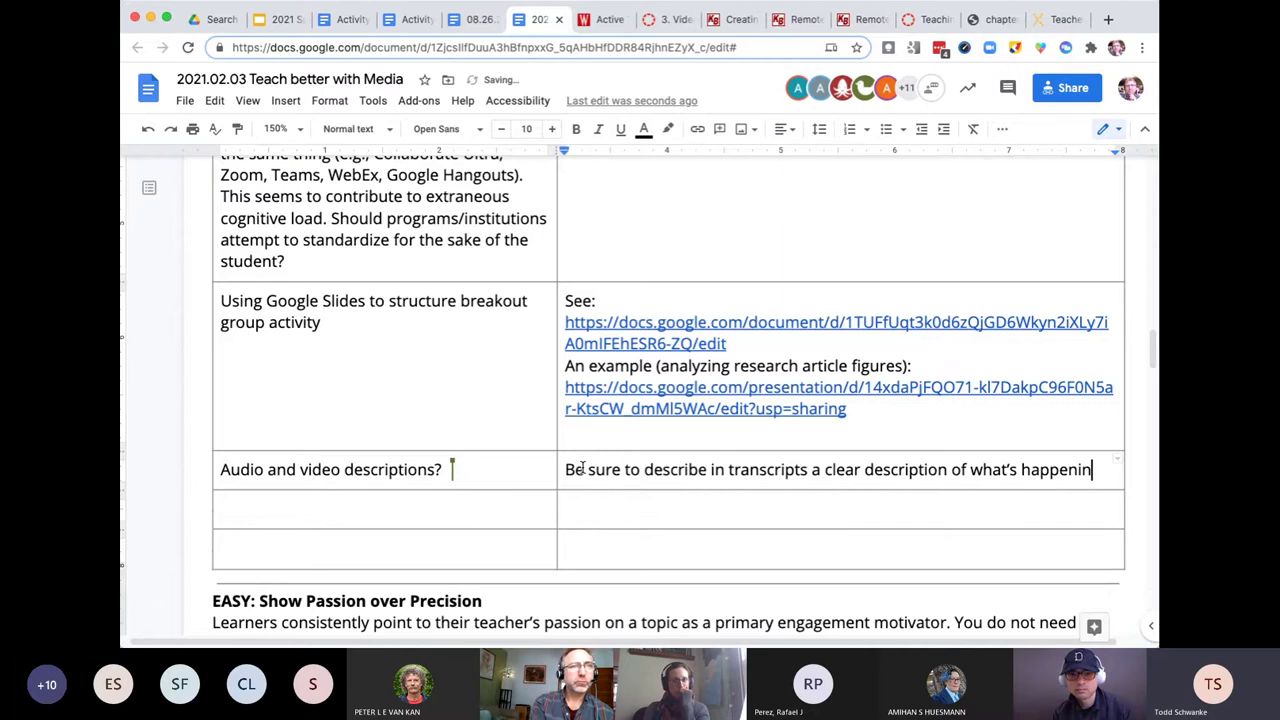
pyautogui.press('BackSpace')
pyautogui.press('BackSpace')
pyautogui.press('BackSpace')
pyautogui.press('BackSpace')
pyautogui.press('BackSpace')
pyautogui.press('BackSpace')
pyautogui.press('BackSpace')
pyautogui.press('BackSpace')
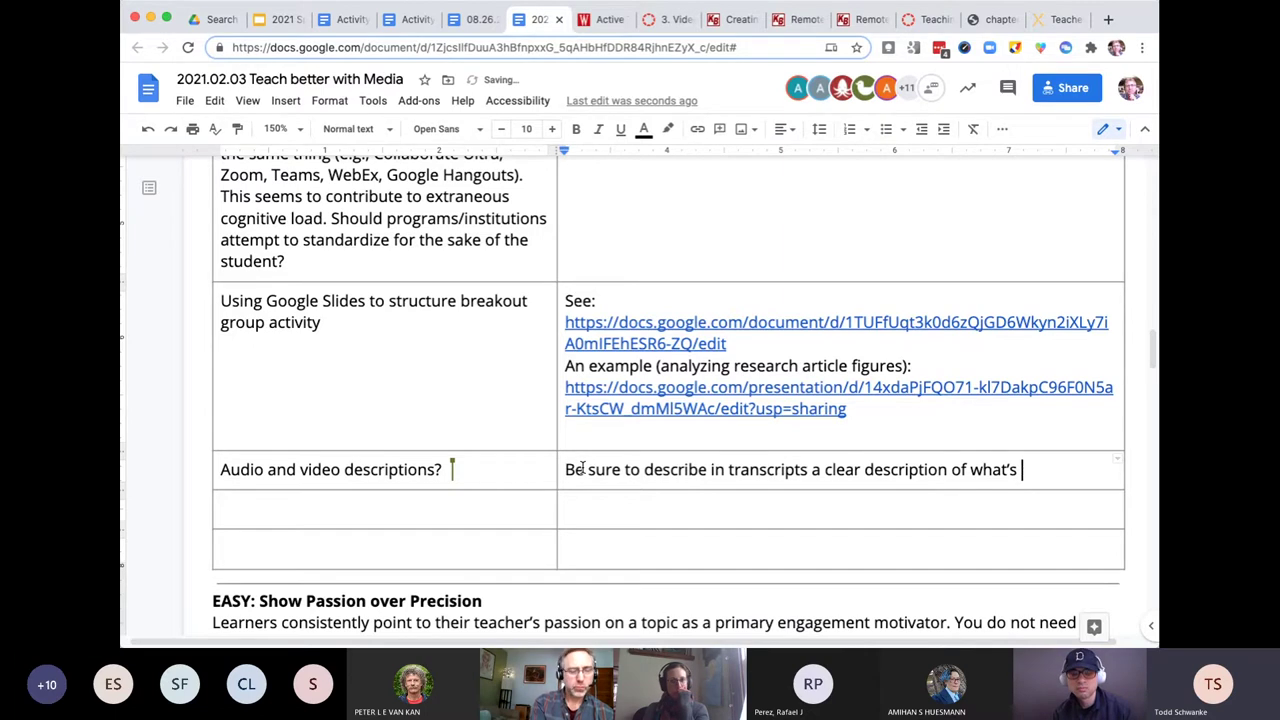
pyautogui.write('on the slid')
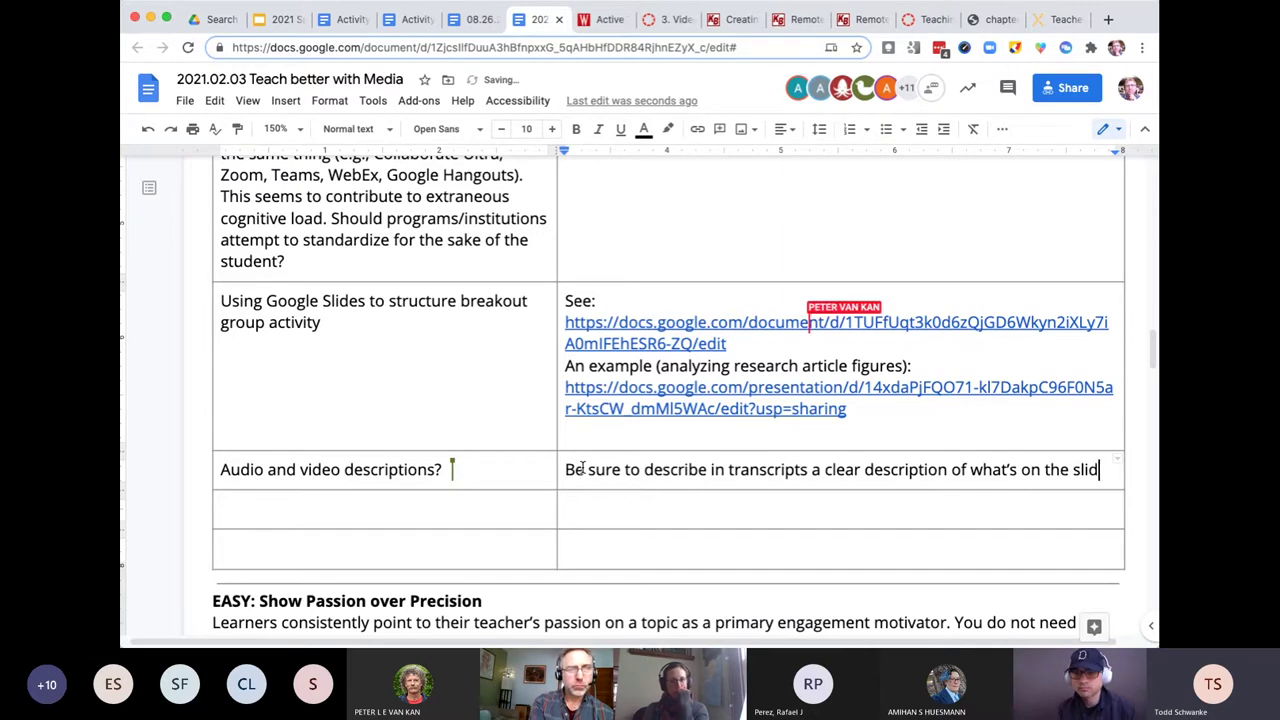
pyautogui.write('e, or')
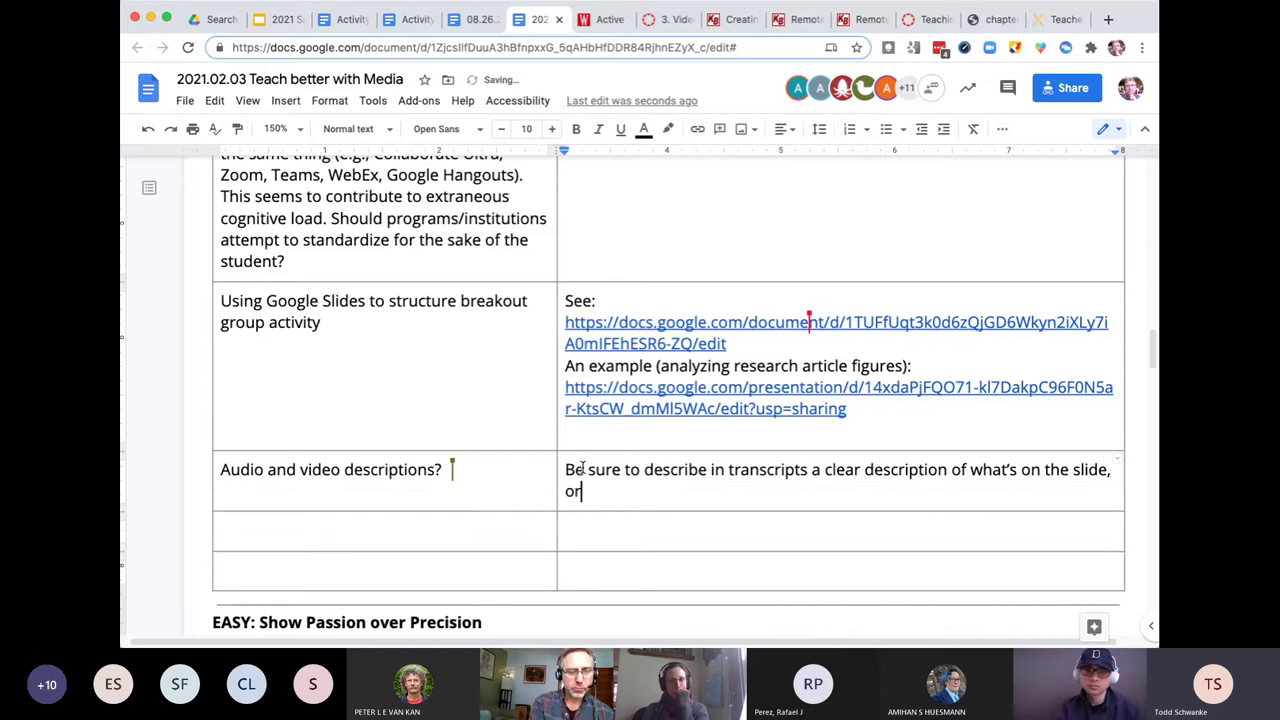
pyautogui.write(" what's h")
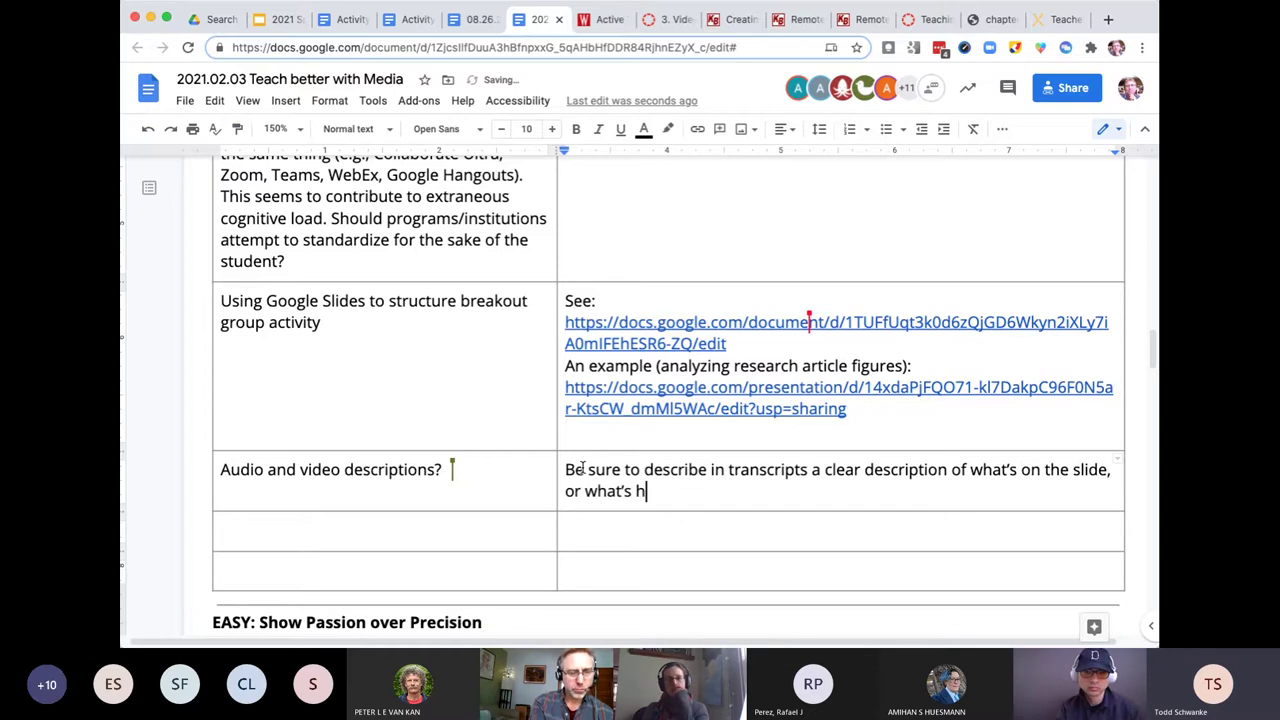
pyautogui.write('appening i')
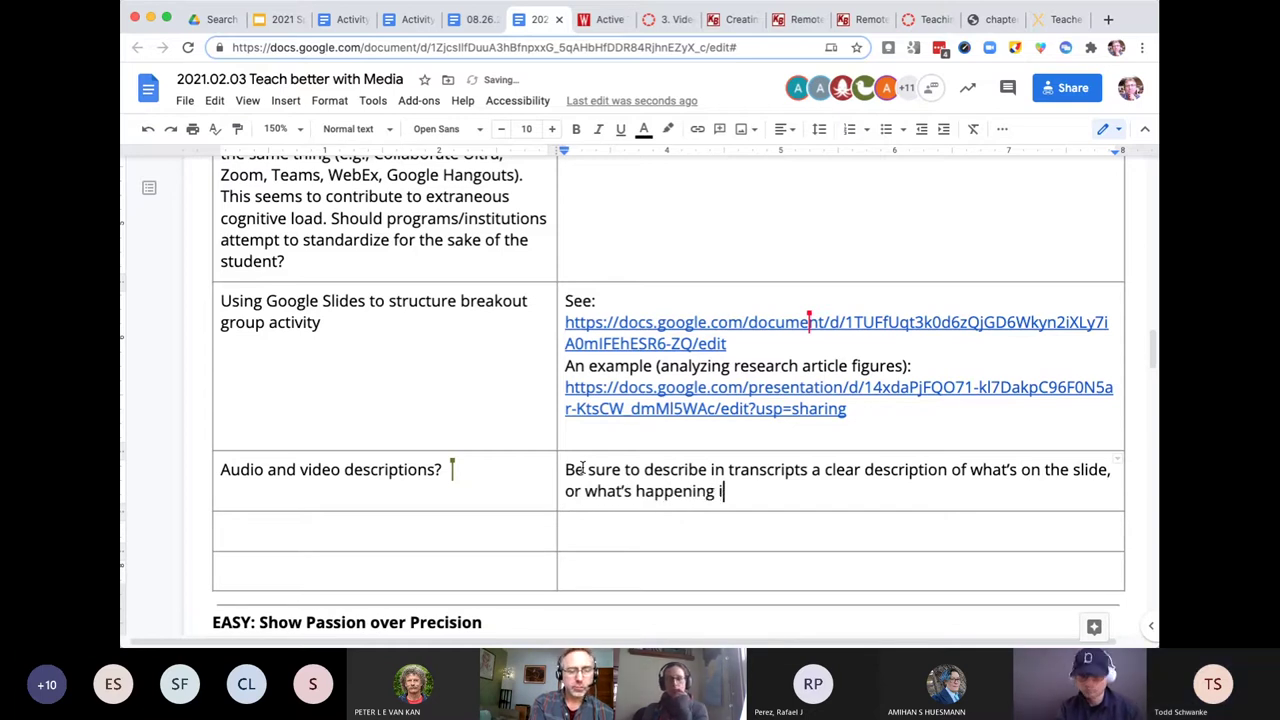
pyautogui.write('f')
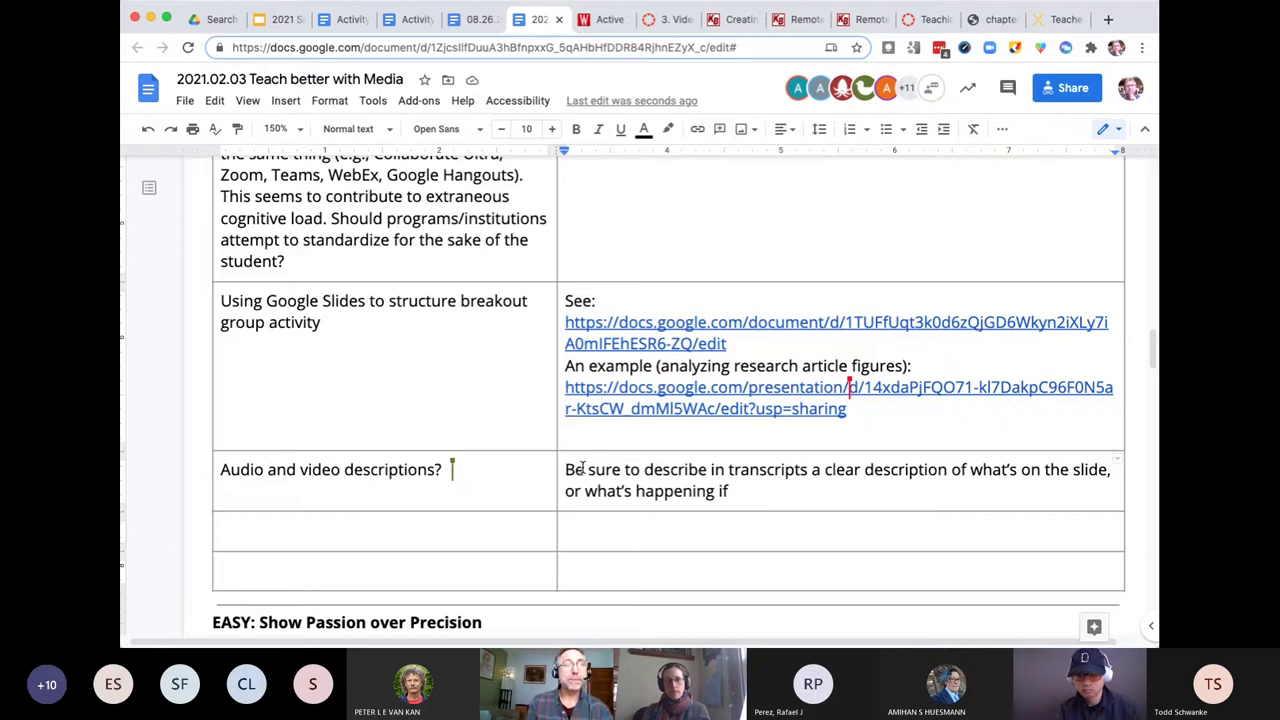
pyautogui.write("it'")
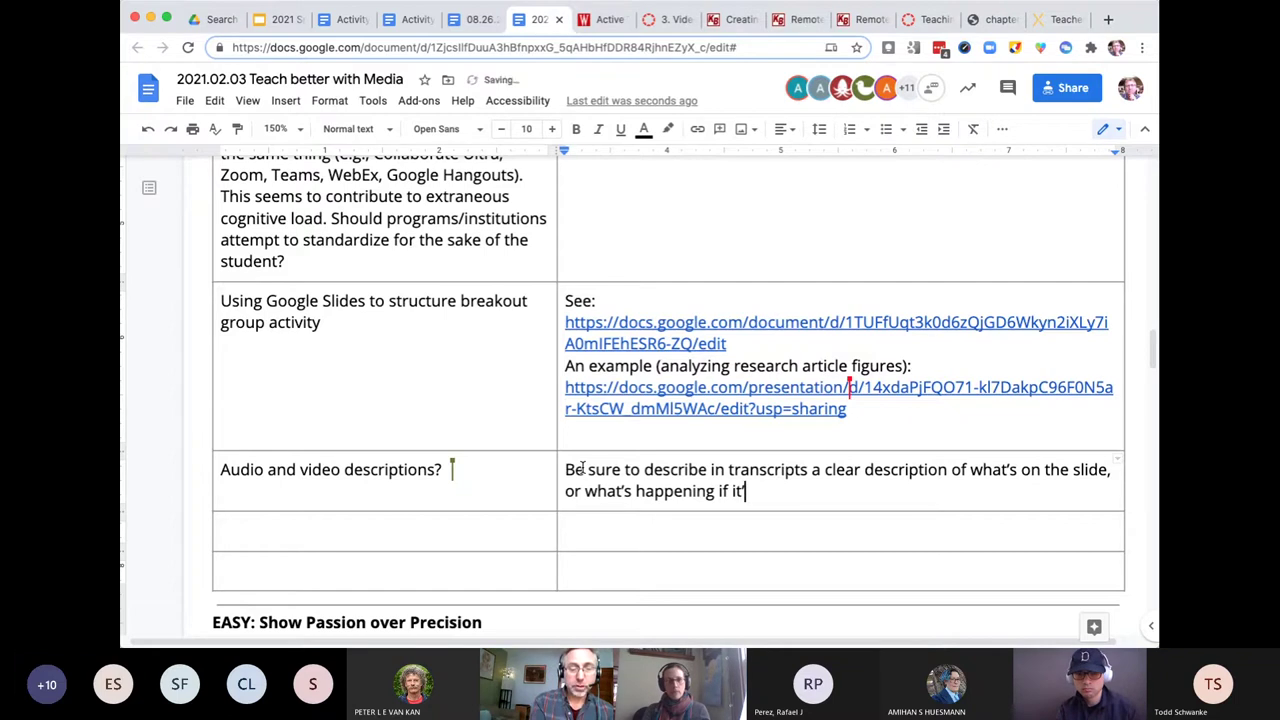
pyautogui.write('s importn')
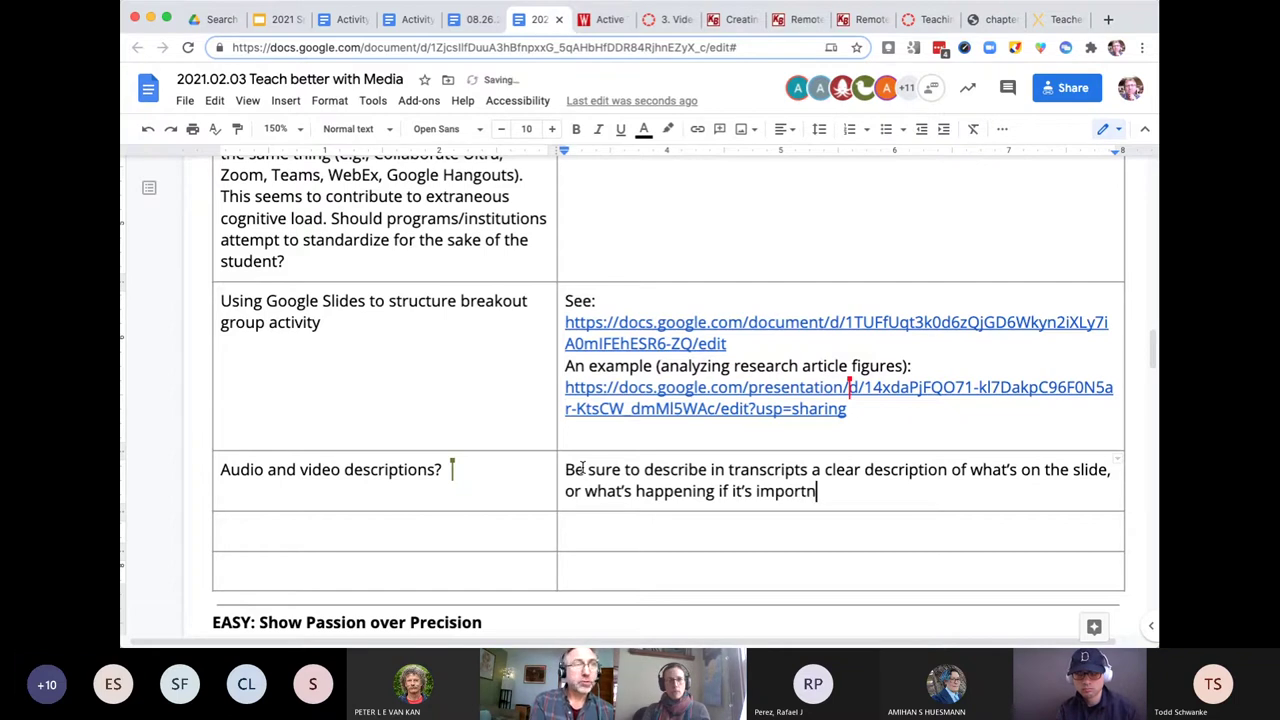
pyautogui.press('BackSpace')
pyautogui.write('ant.')
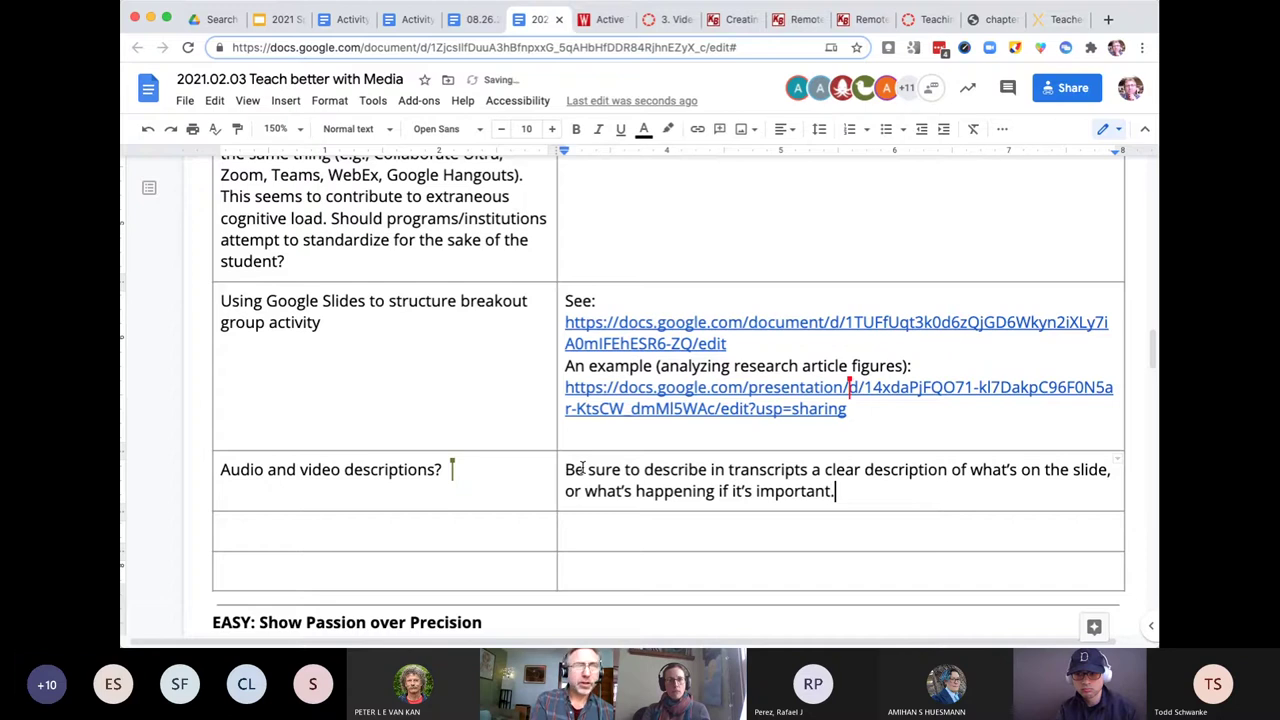
# - Highlight the phrase 'it's important.', then leave the caret right after it
pyautogui.moveTo(837, 490); pyautogui.dragTo(562, 471)
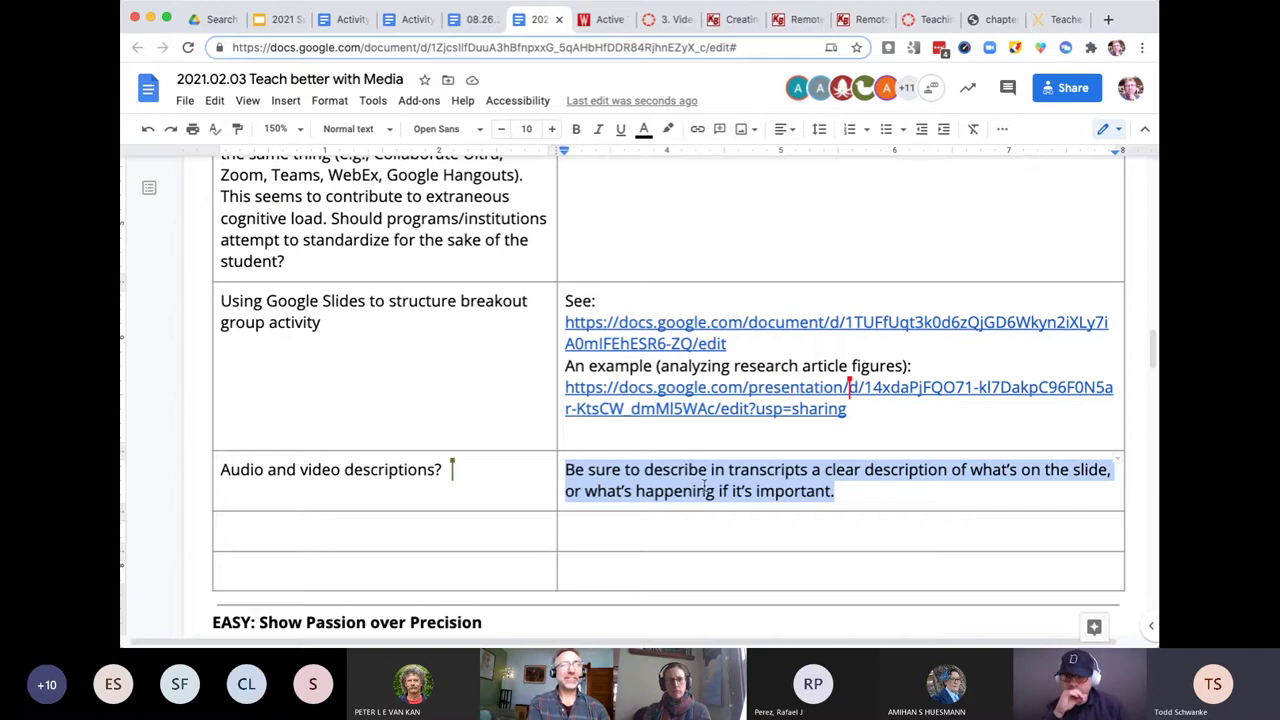
pyautogui.click(794, 490)
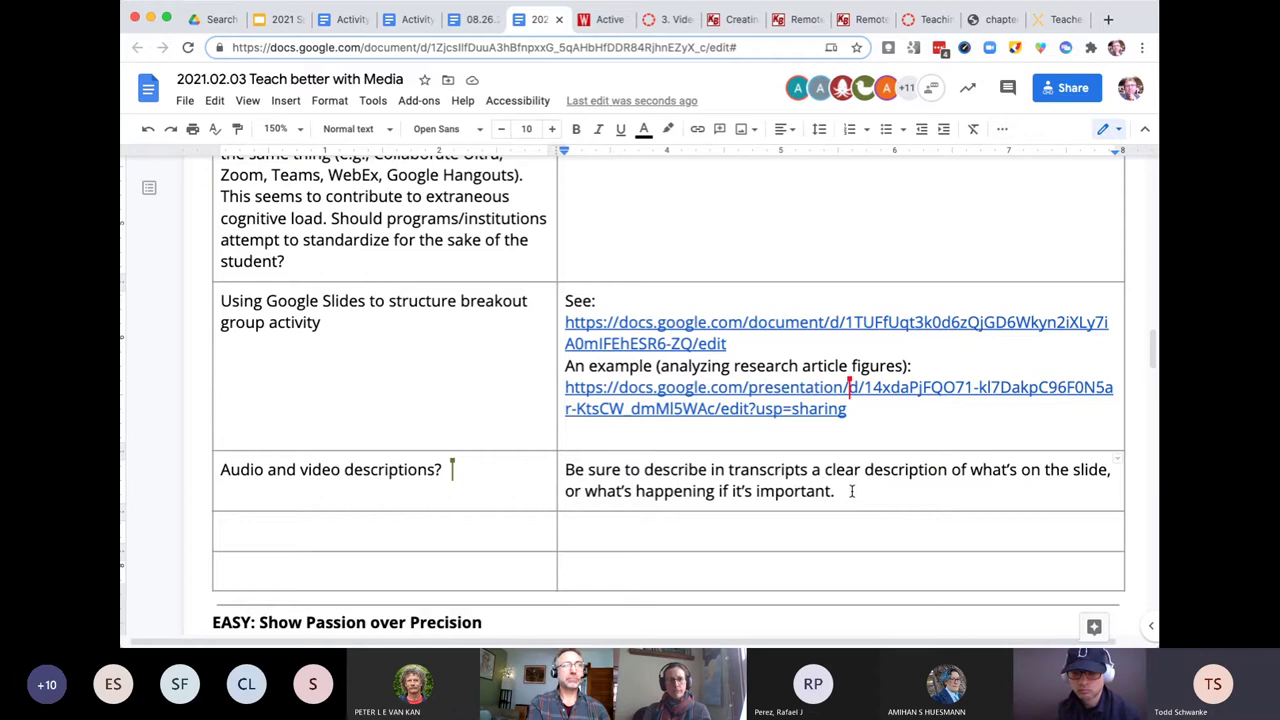
pyautogui.click(852, 491)
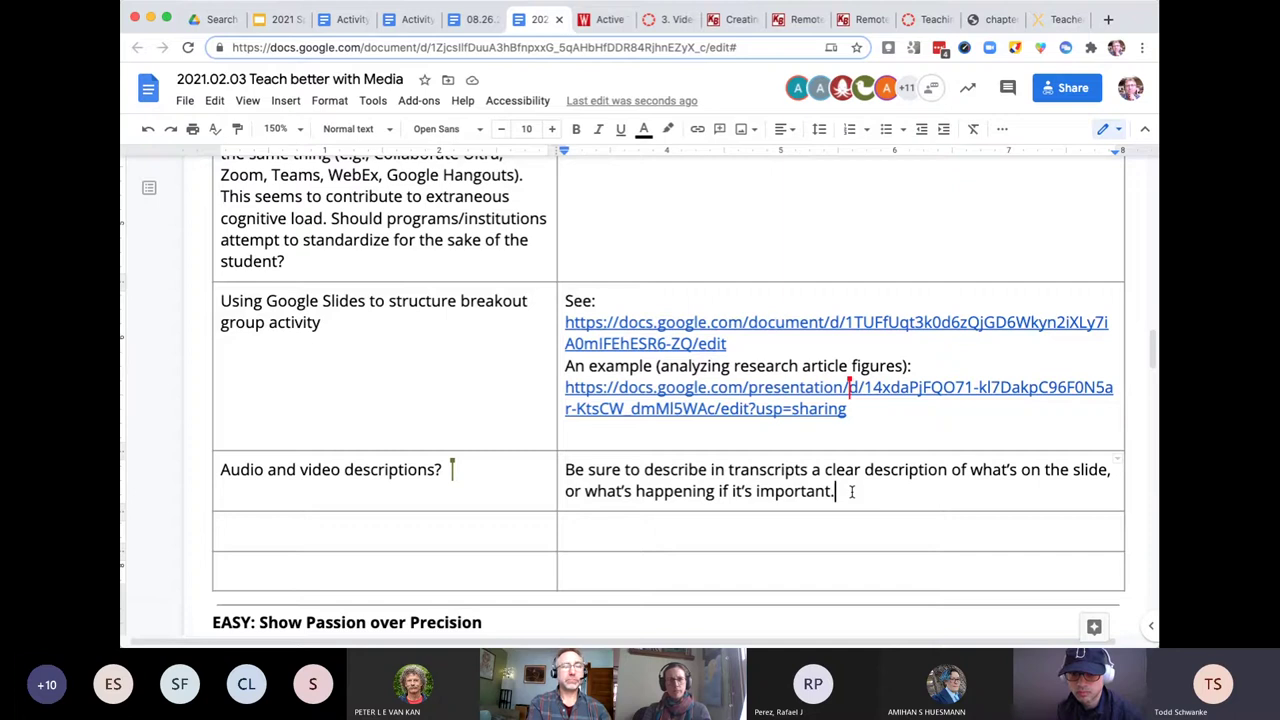
# - Append '(talk through what's happening)' after 'it's important.' in the answer cell
pyautogui.write('(t')
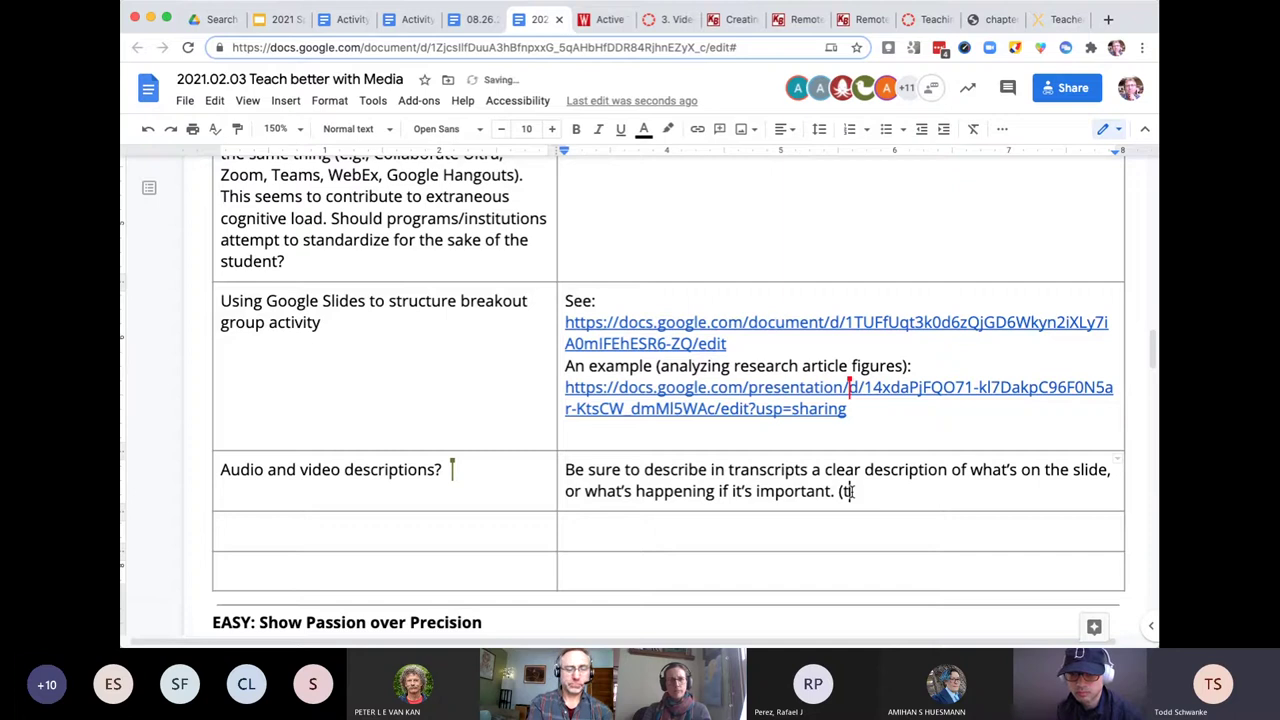
pyautogui.write('alk thr')
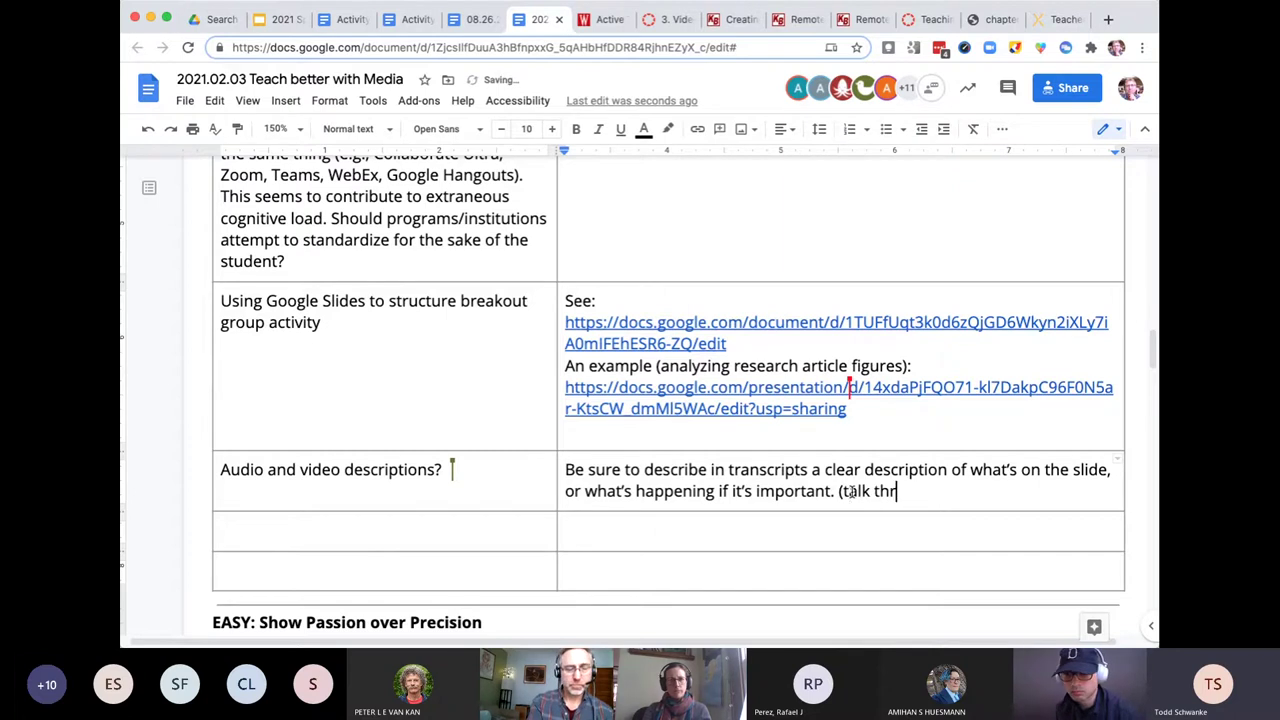
pyautogui.write('ough what')
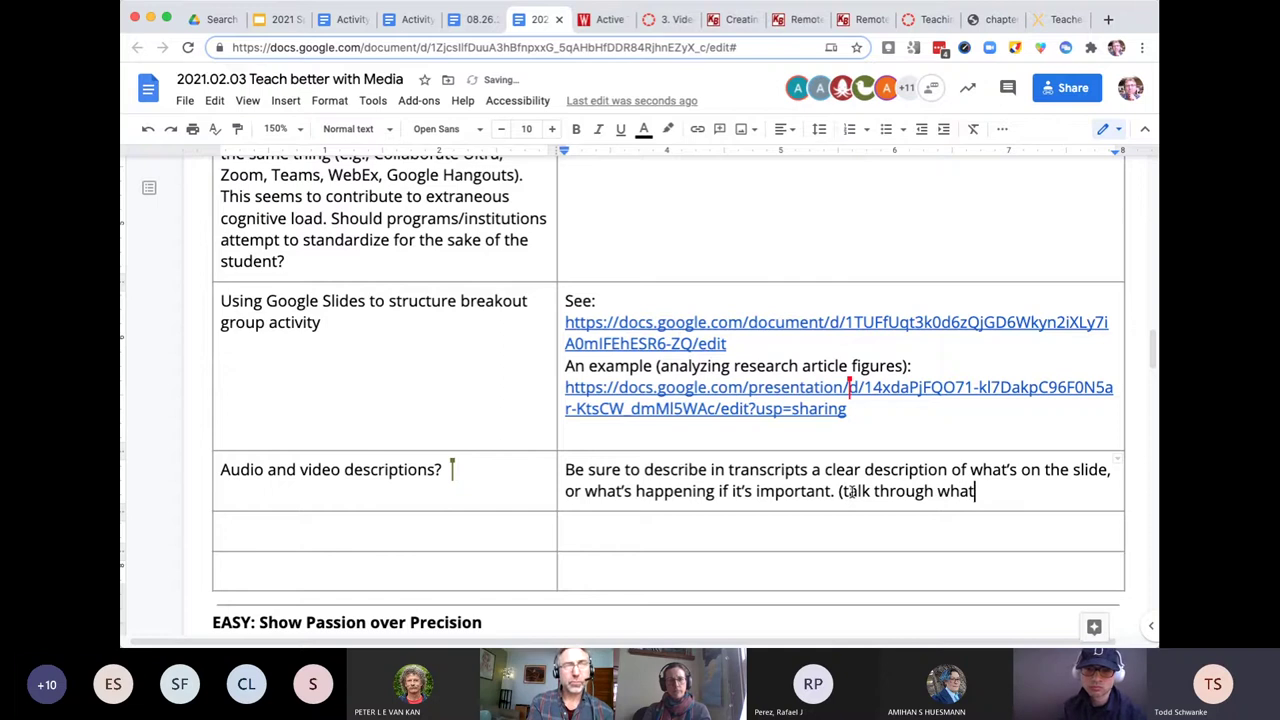
pyautogui.write("'s happening")
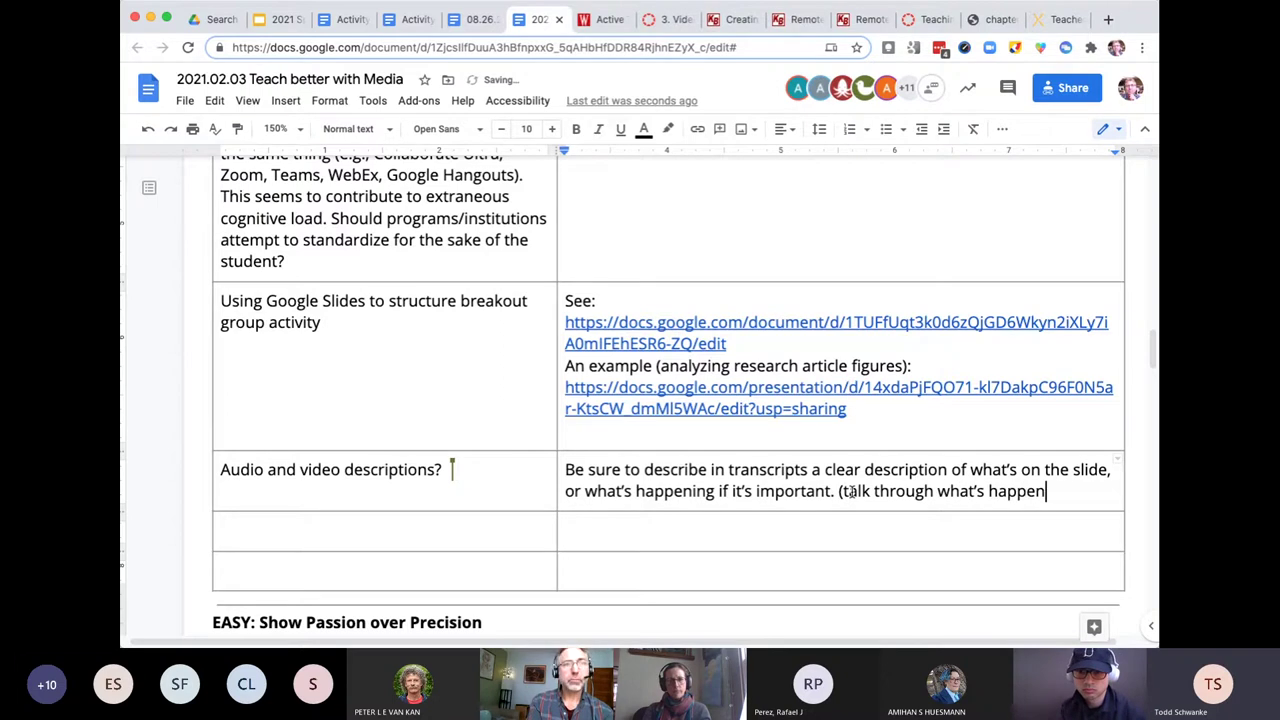
pyautogui.write(')')
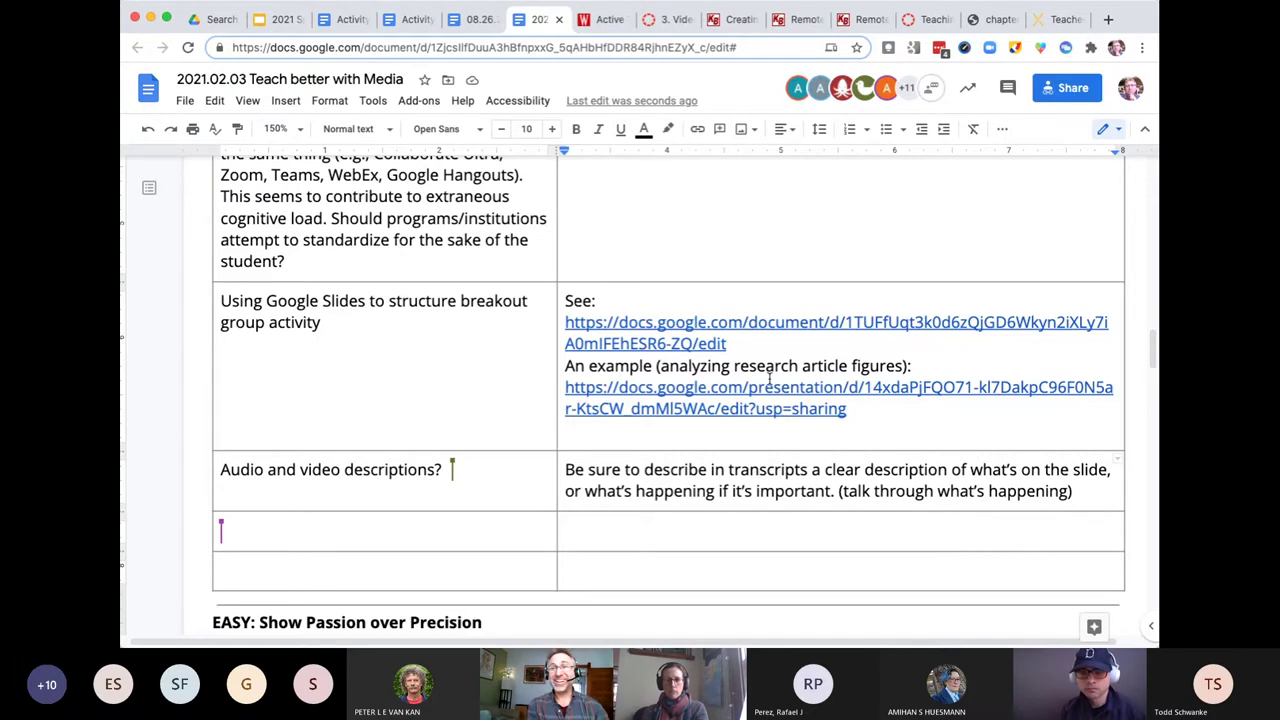
pyautogui.scroll(3, 769, 378)
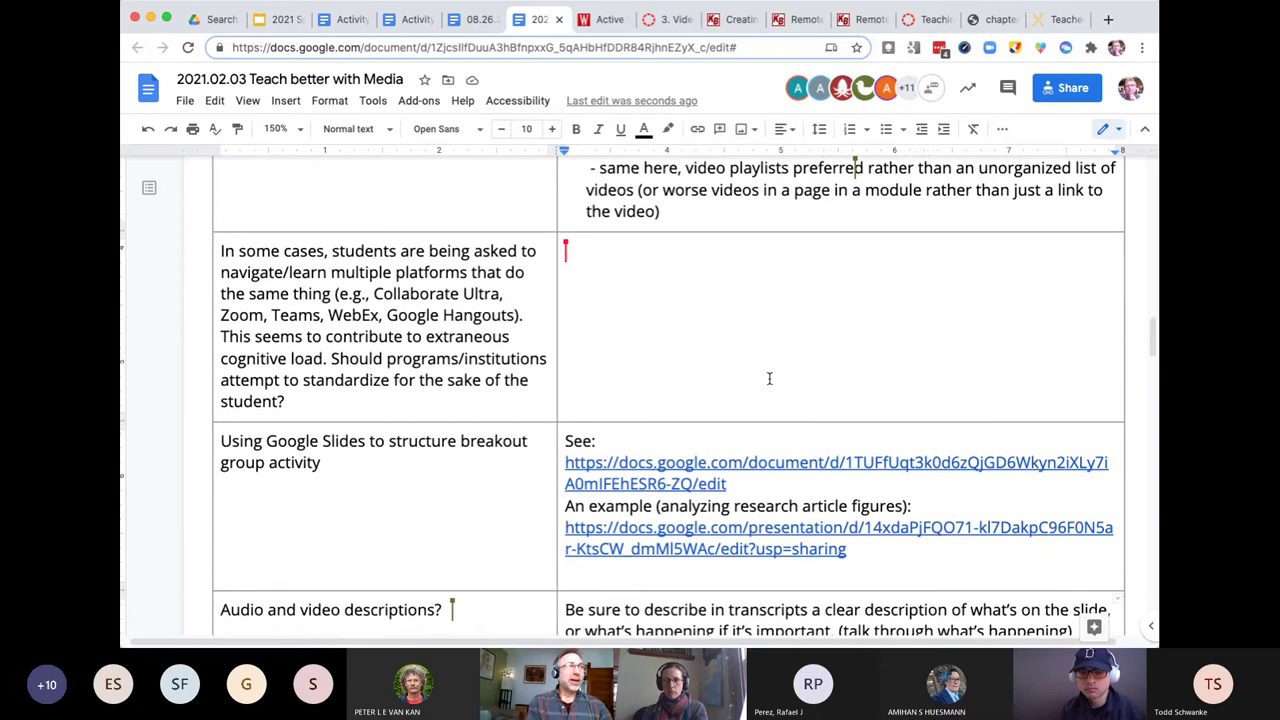
pyautogui.scroll(4, 769, 378)
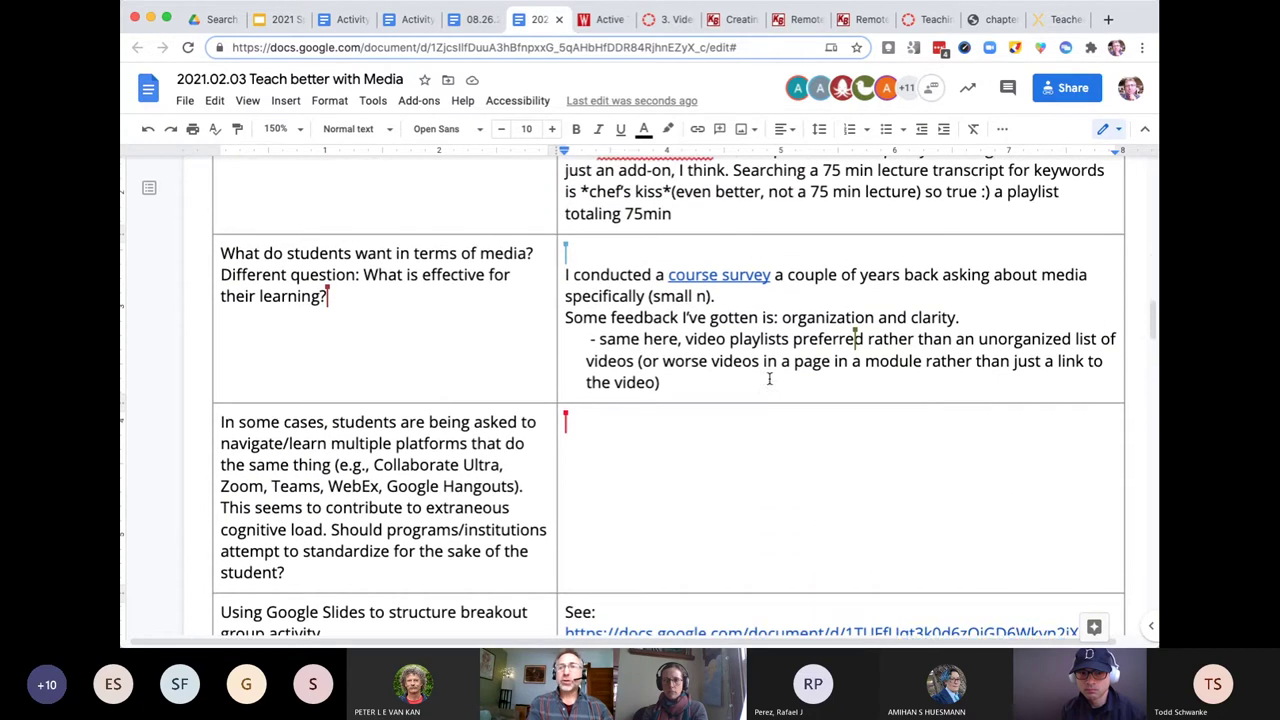
pyautogui.scroll(1, 769, 378)
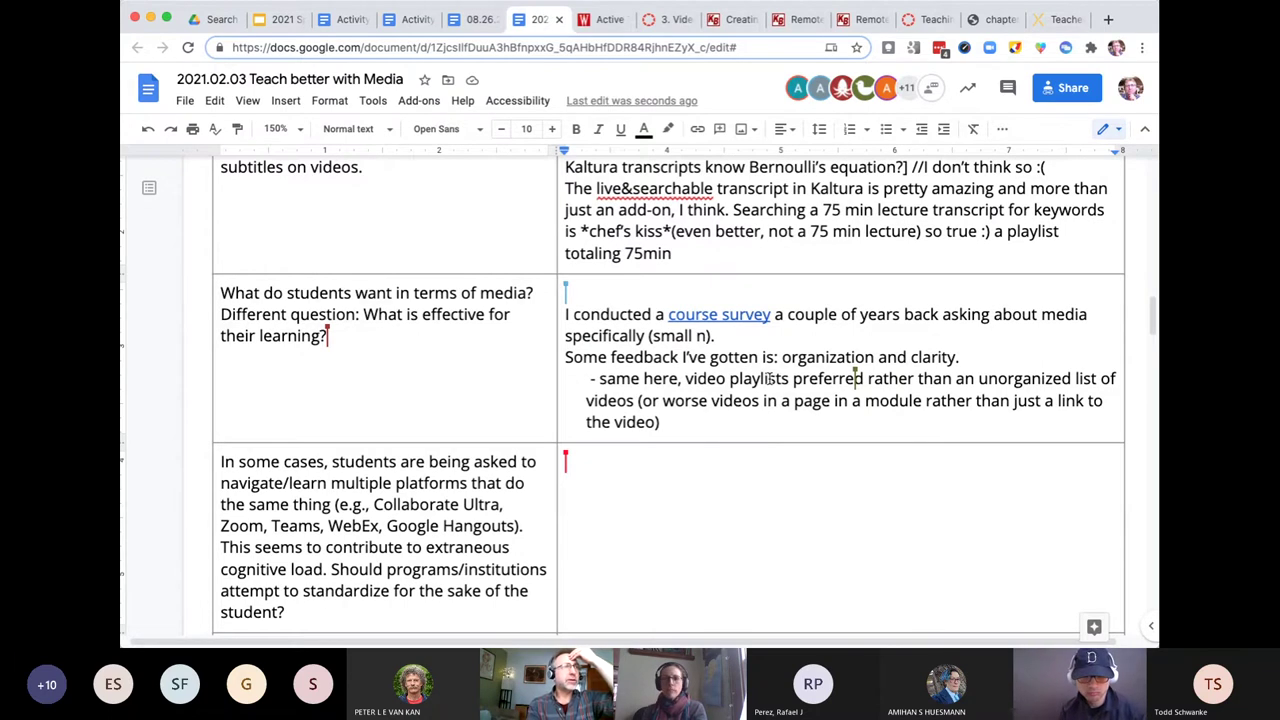
pyautogui.scroll(2, 770, 378)
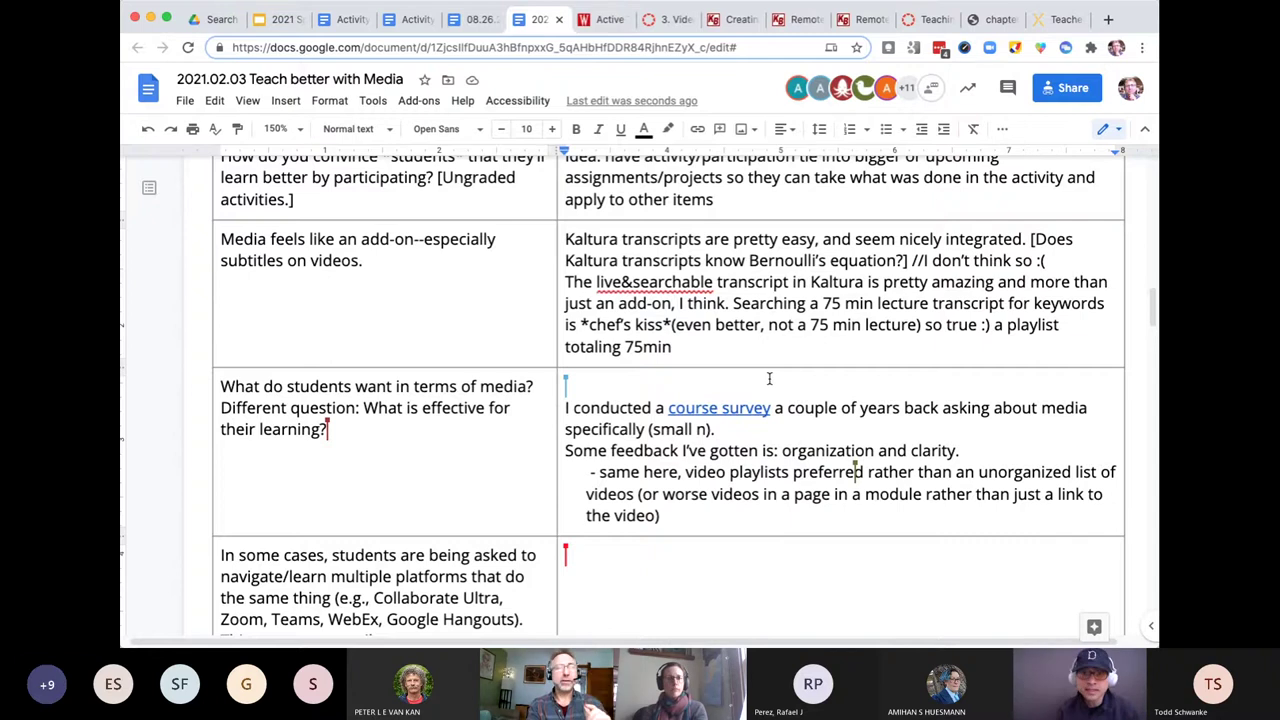
pyautogui.scroll(2, 769, 378)
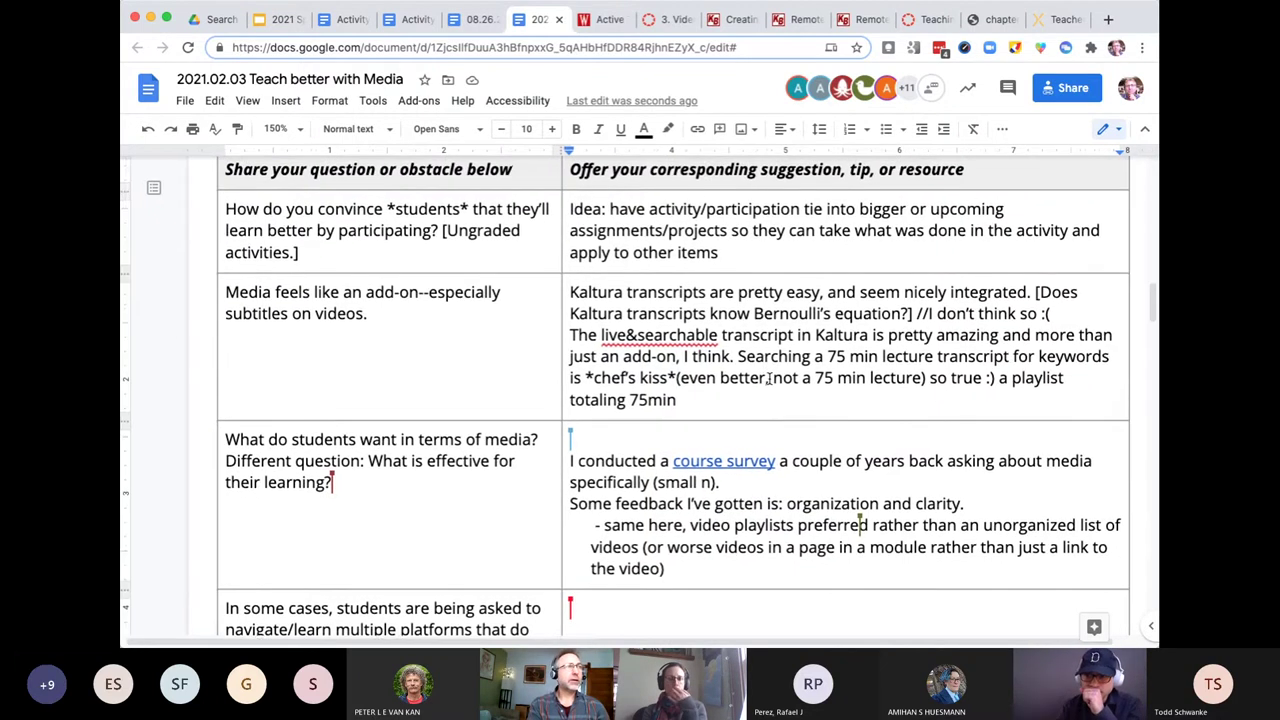
pyautogui.scroll(-1, 769, 378)
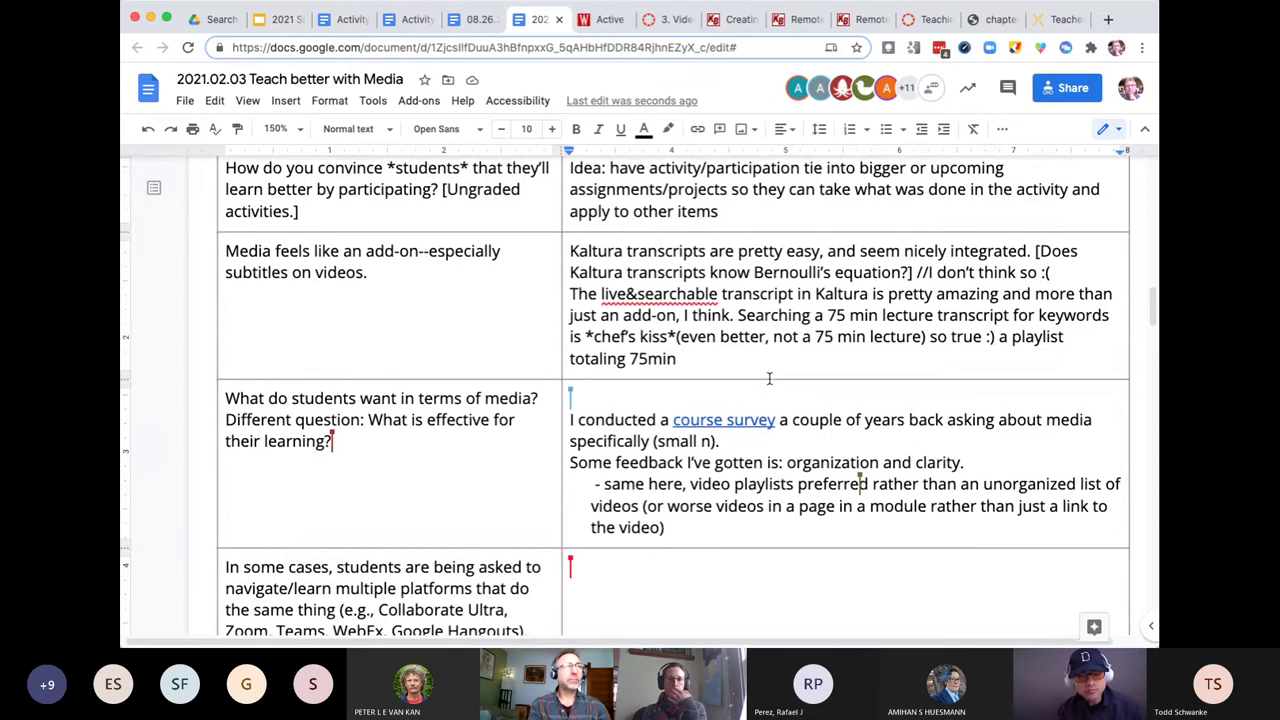
# - Below '75min', add a line: 'Scripts can also help set the stage for transcripts…'
pyautogui.click(730, 356)
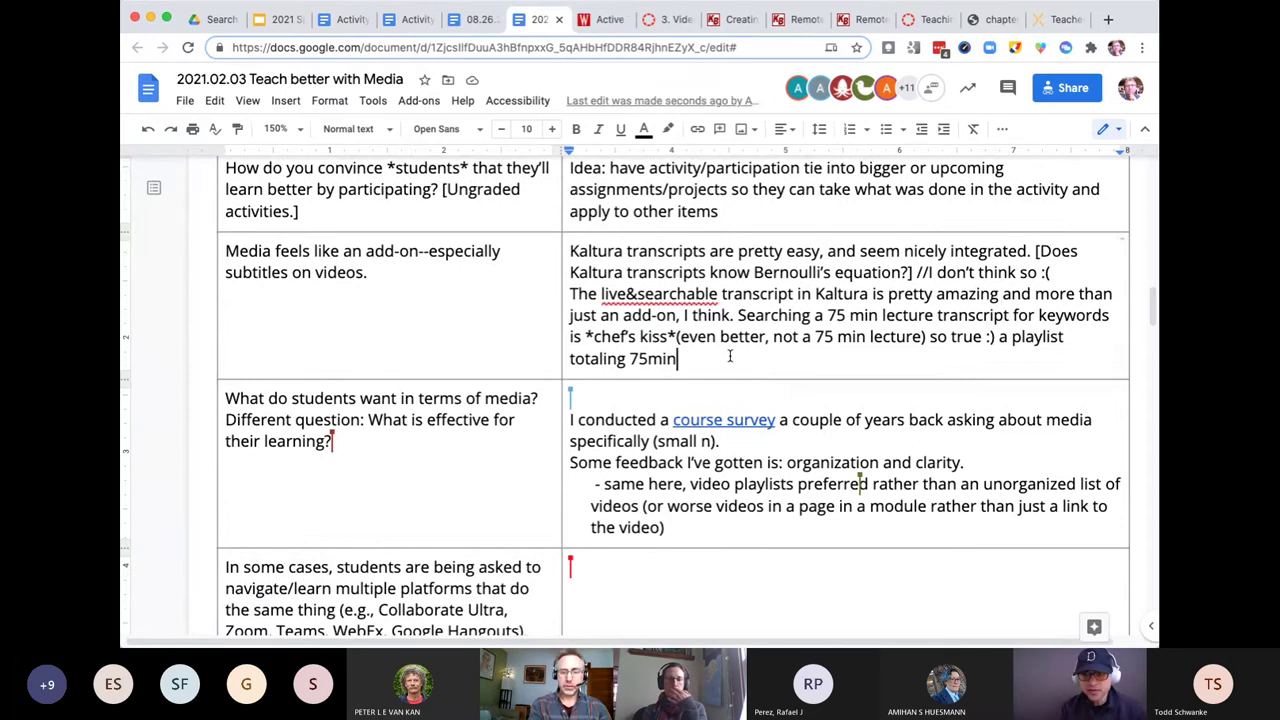
pyautogui.press('Return')
pyautogui.press('Return')
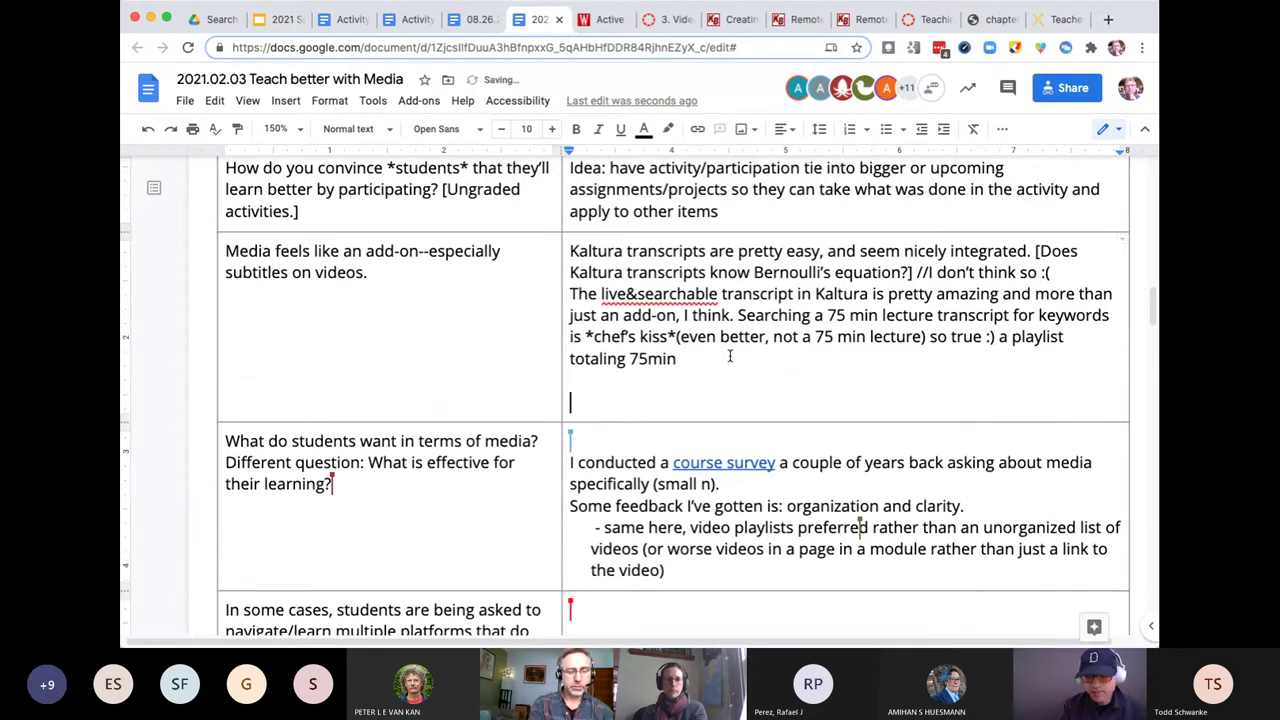
pyautogui.write('Scripts ')
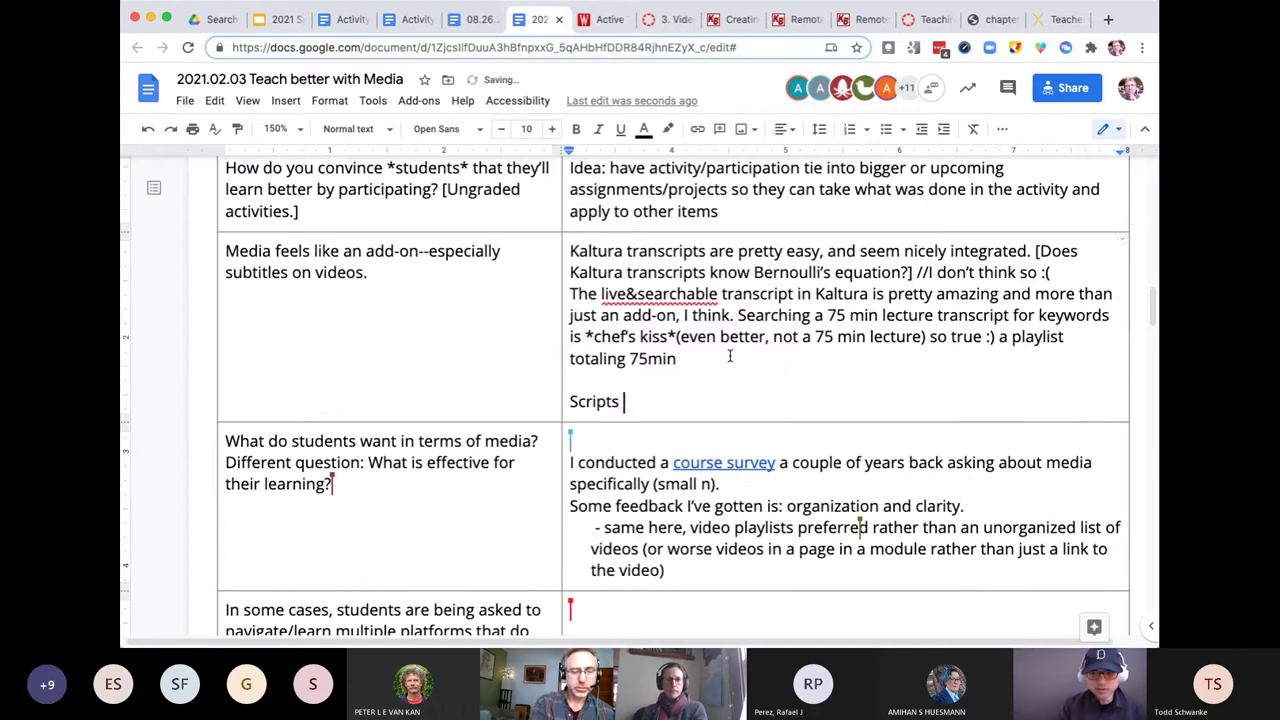
pyautogui.write('can also ')
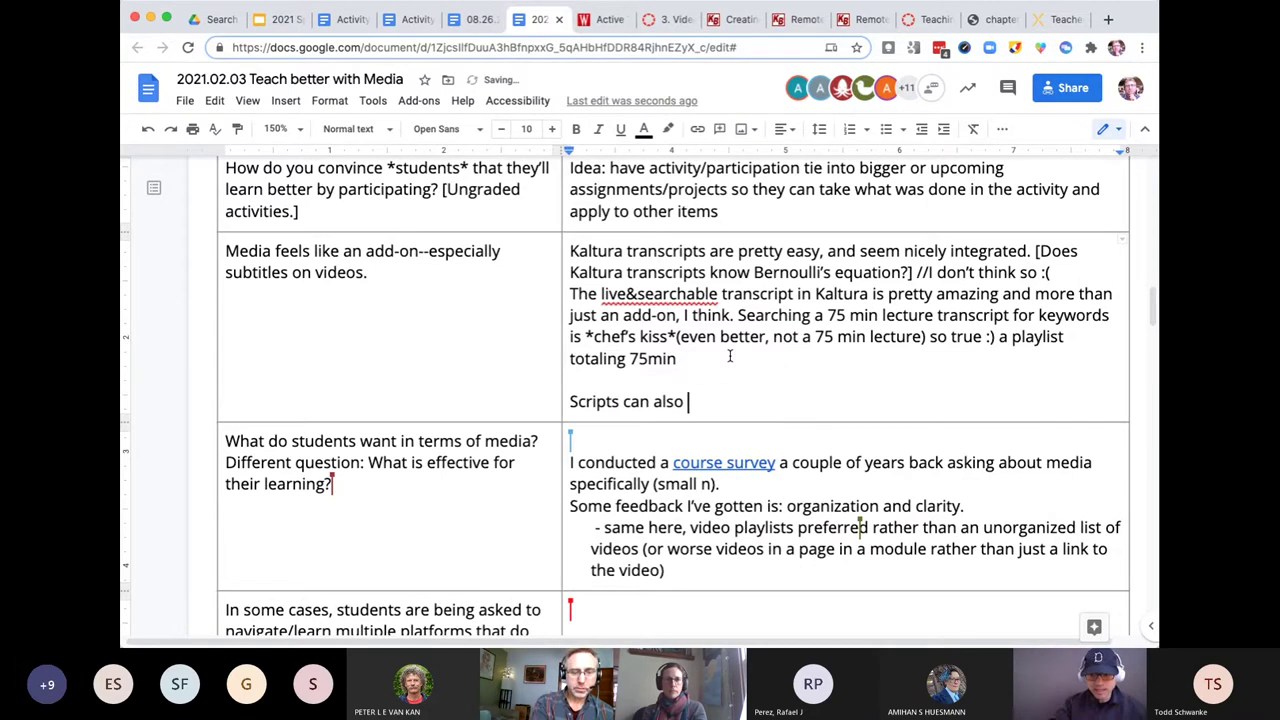
pyautogui.write('hel')
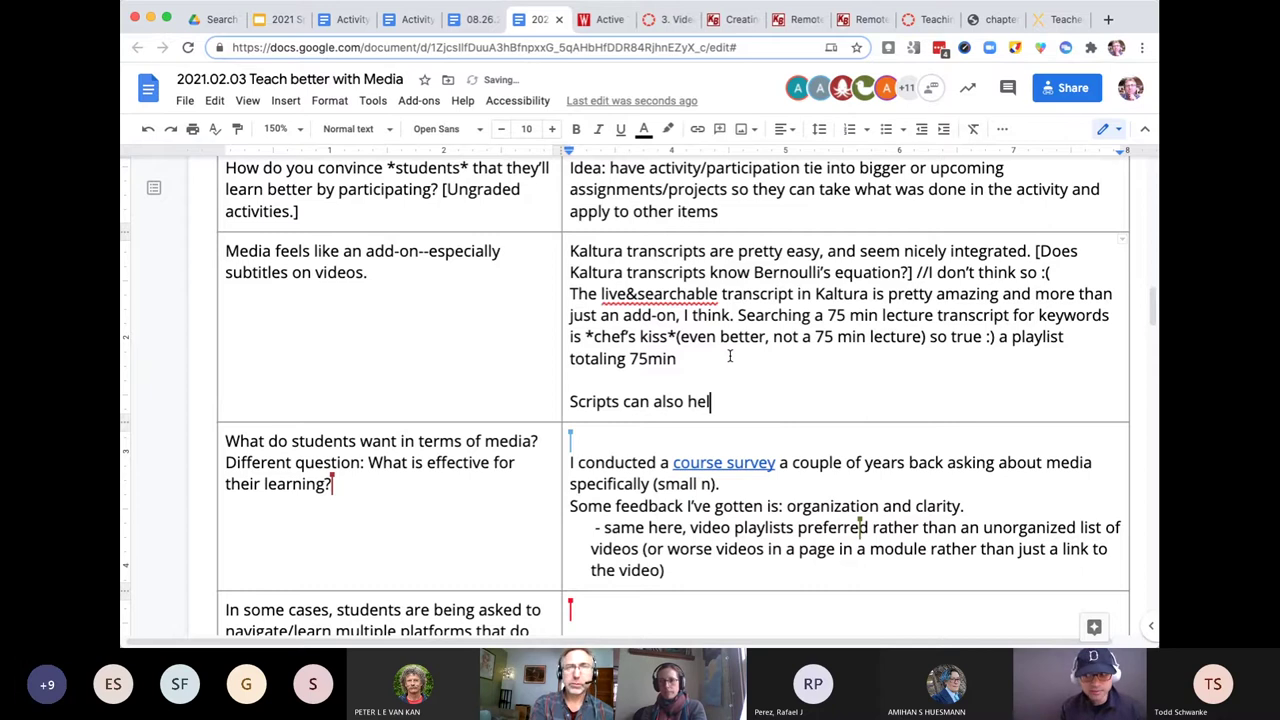
pyautogui.write('p set the stage ')
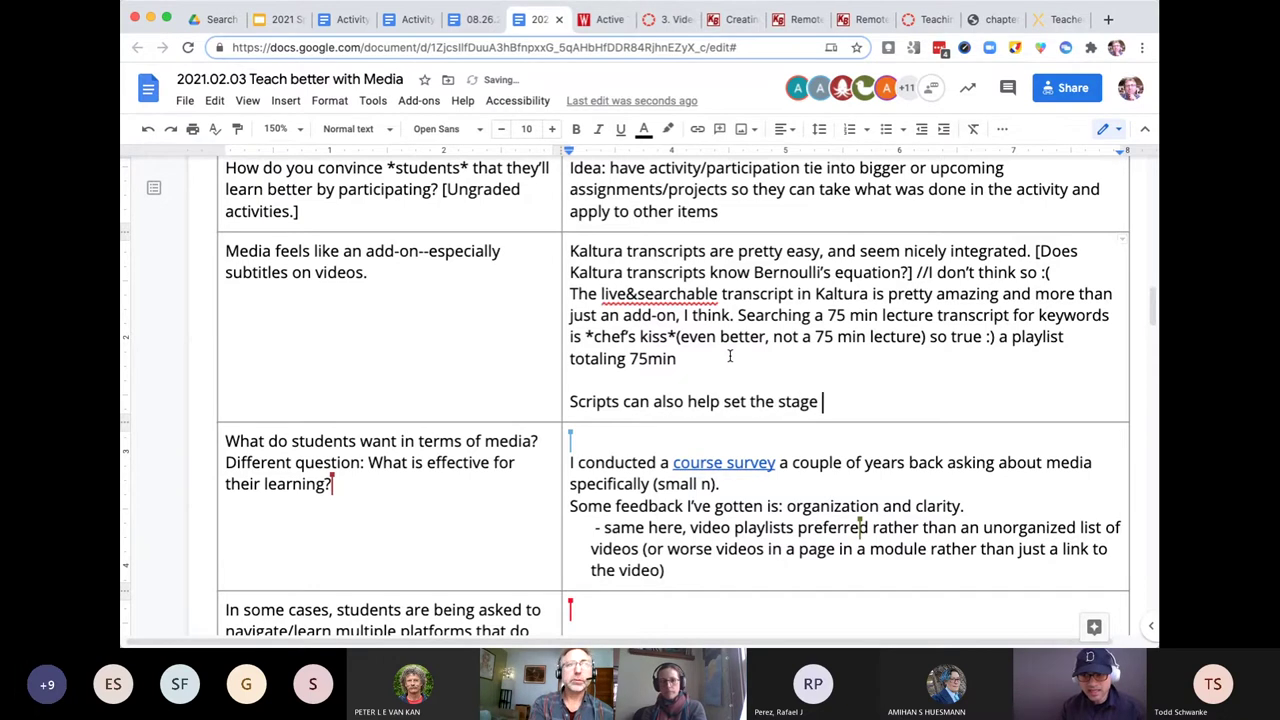
pyautogui.write('for transc')
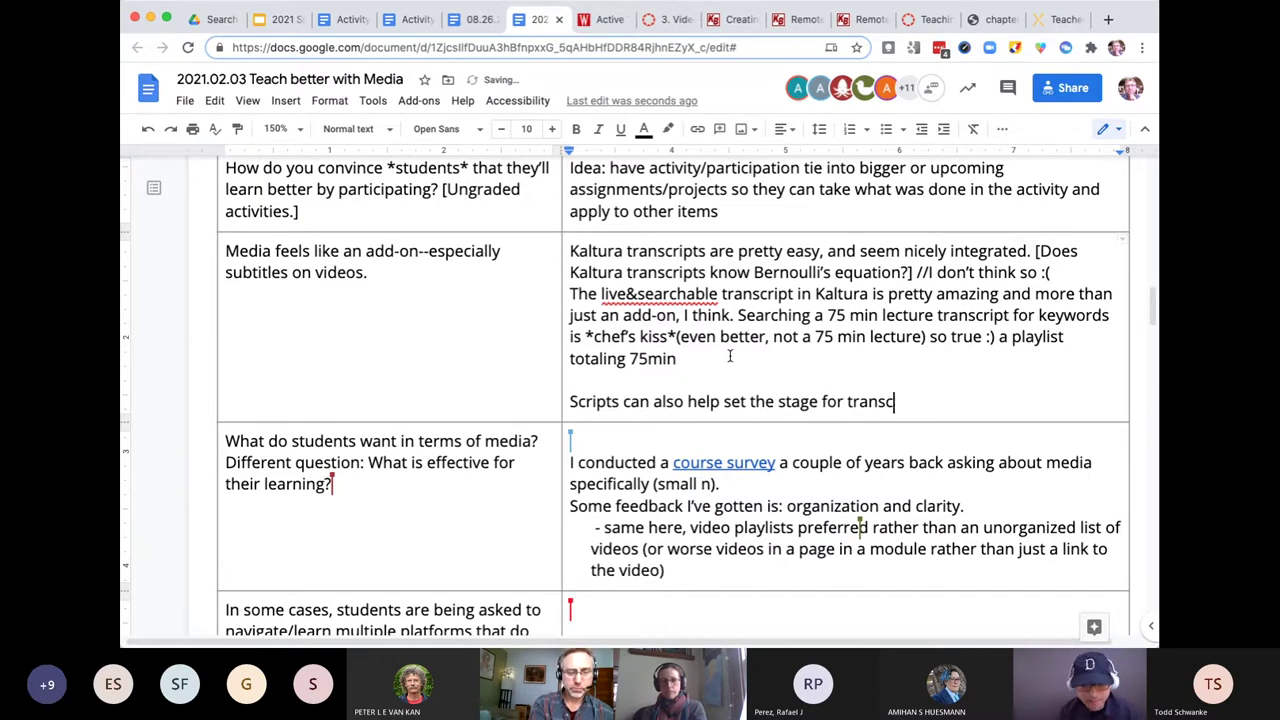
pyautogui.write('ripts')
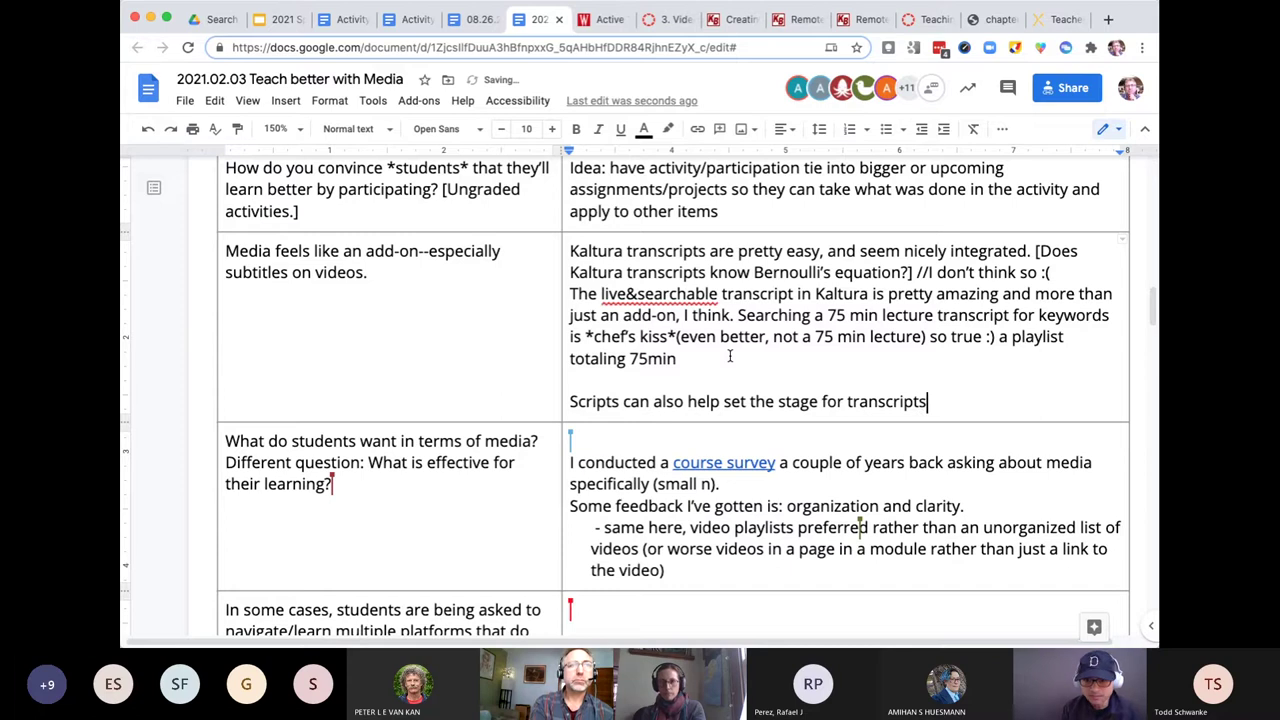
pyautogui.write(' — they')
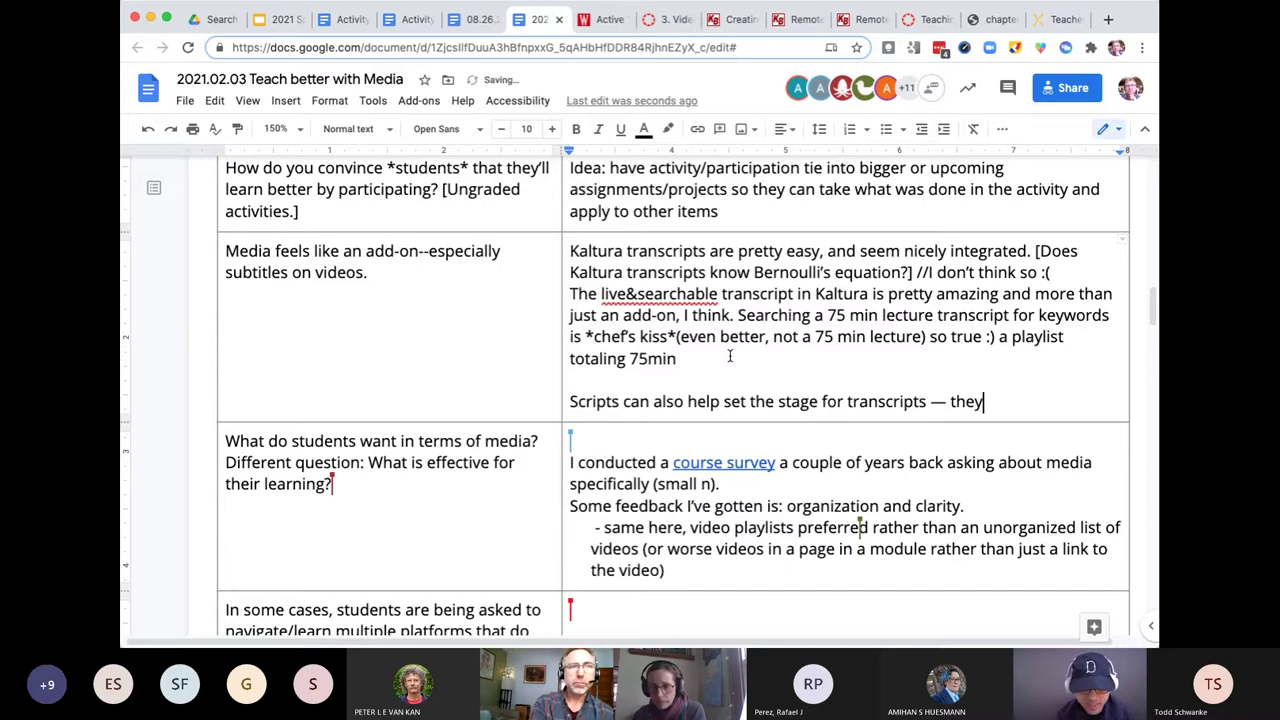
pyautogui.write(' also ')
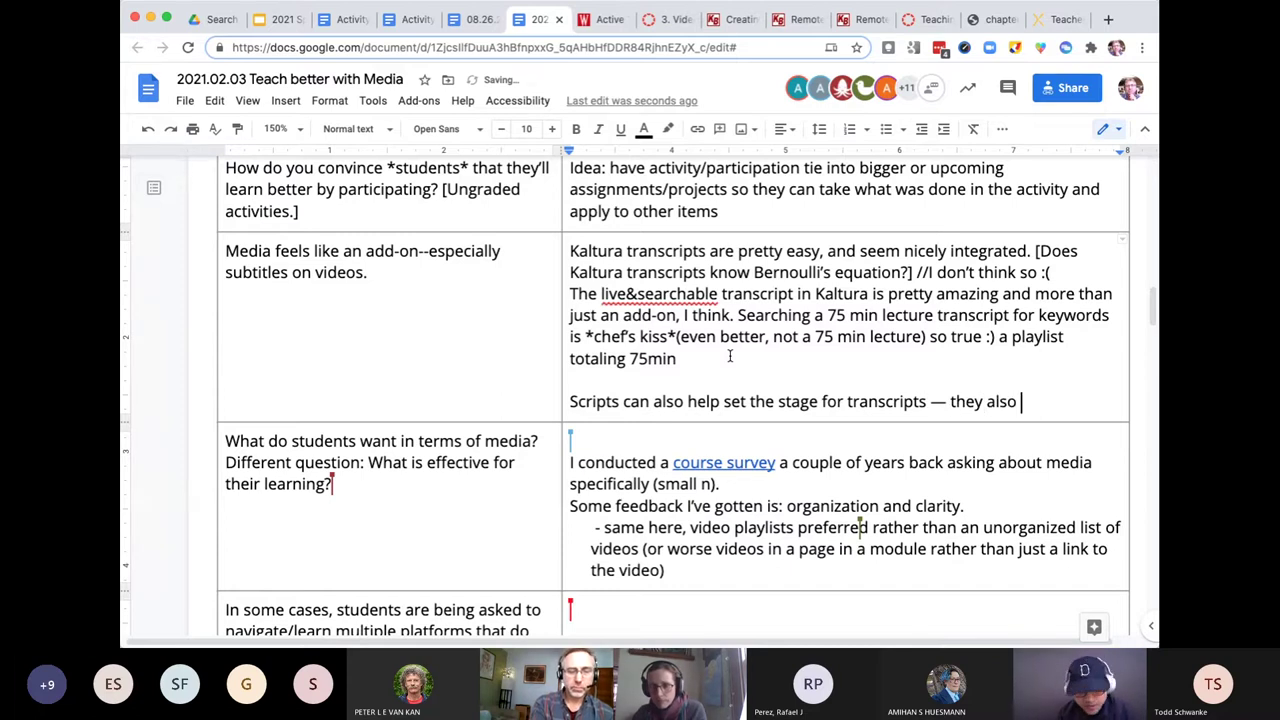
pyautogui.write('help instructors')
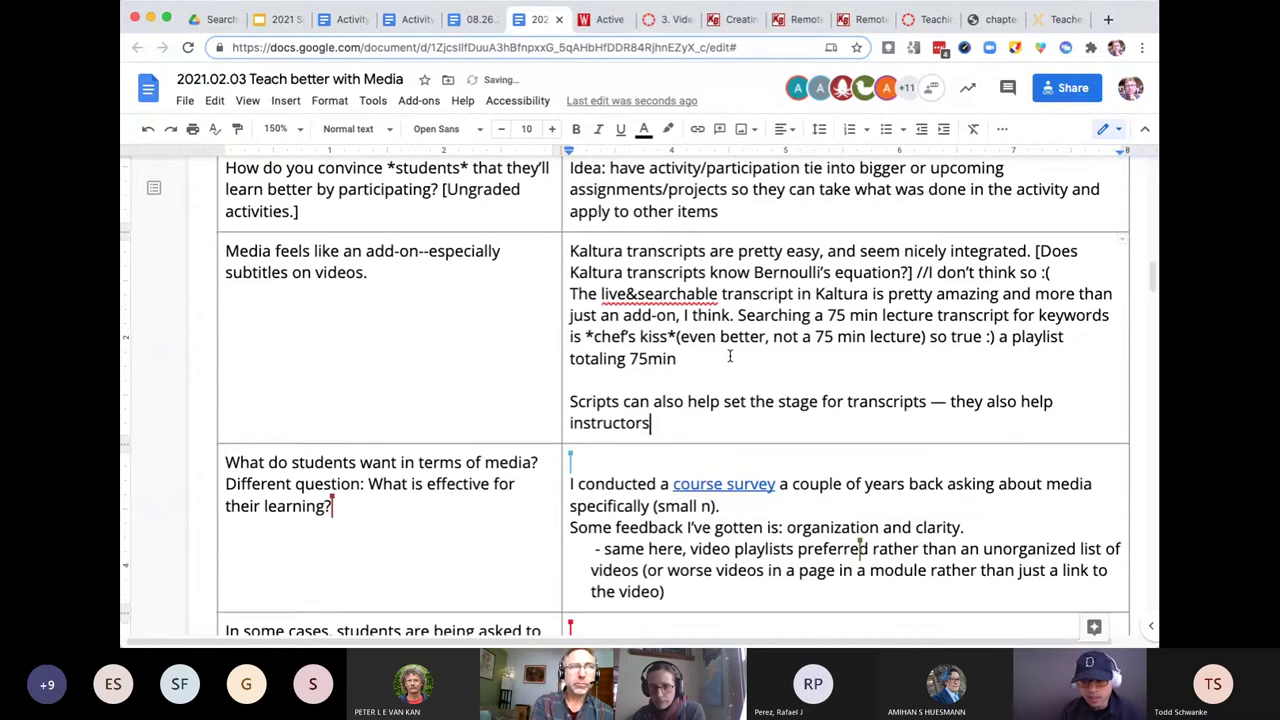
pyautogui.write(' stay on')
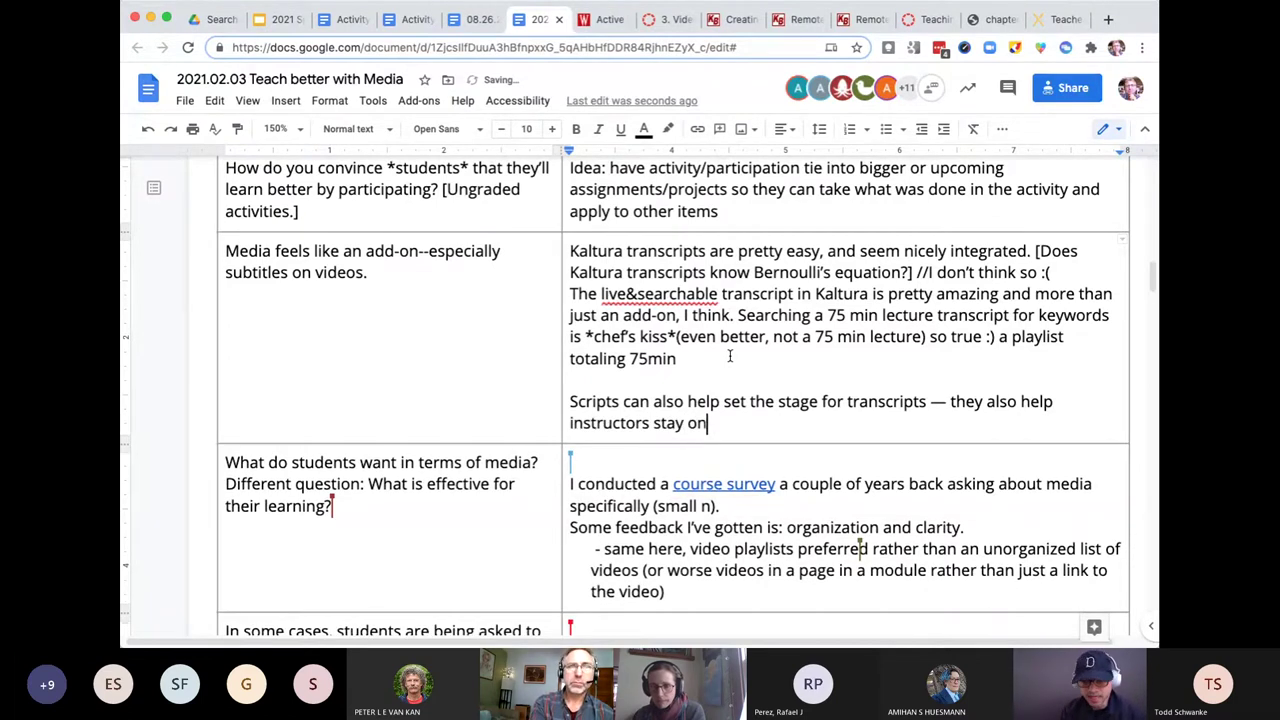
pyautogui.write(' task')
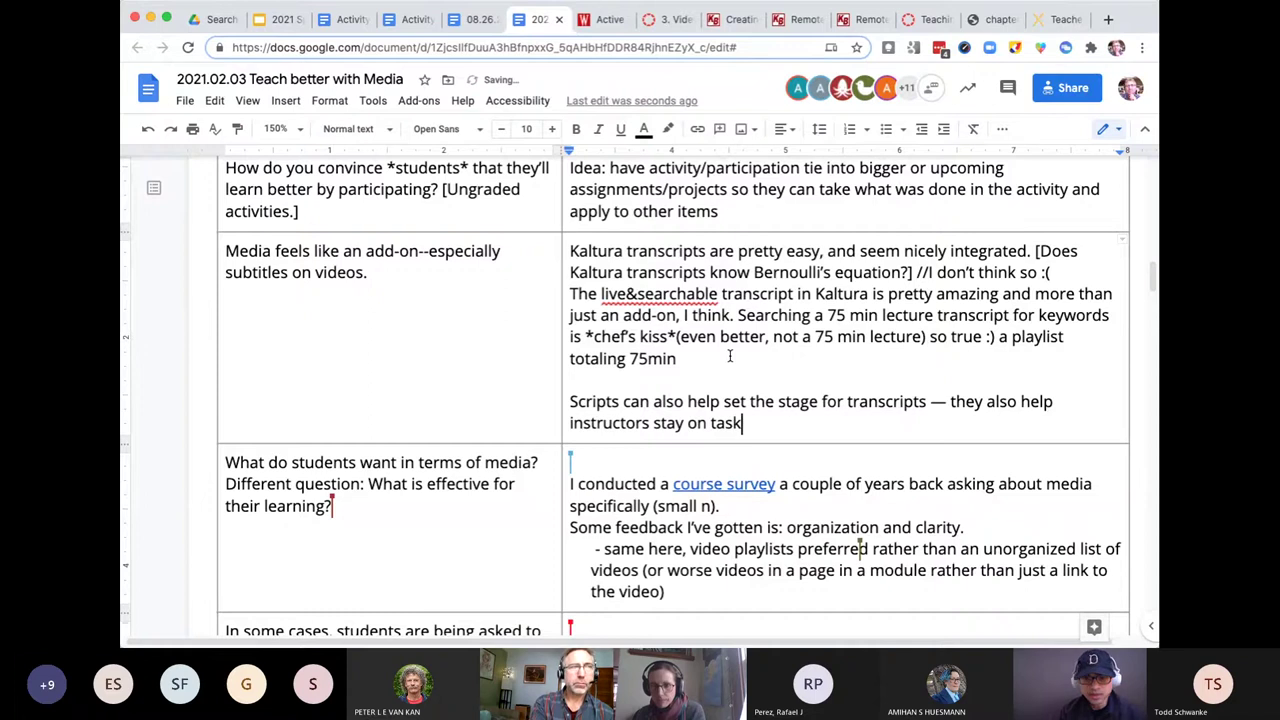
pyautogui.write(', an')
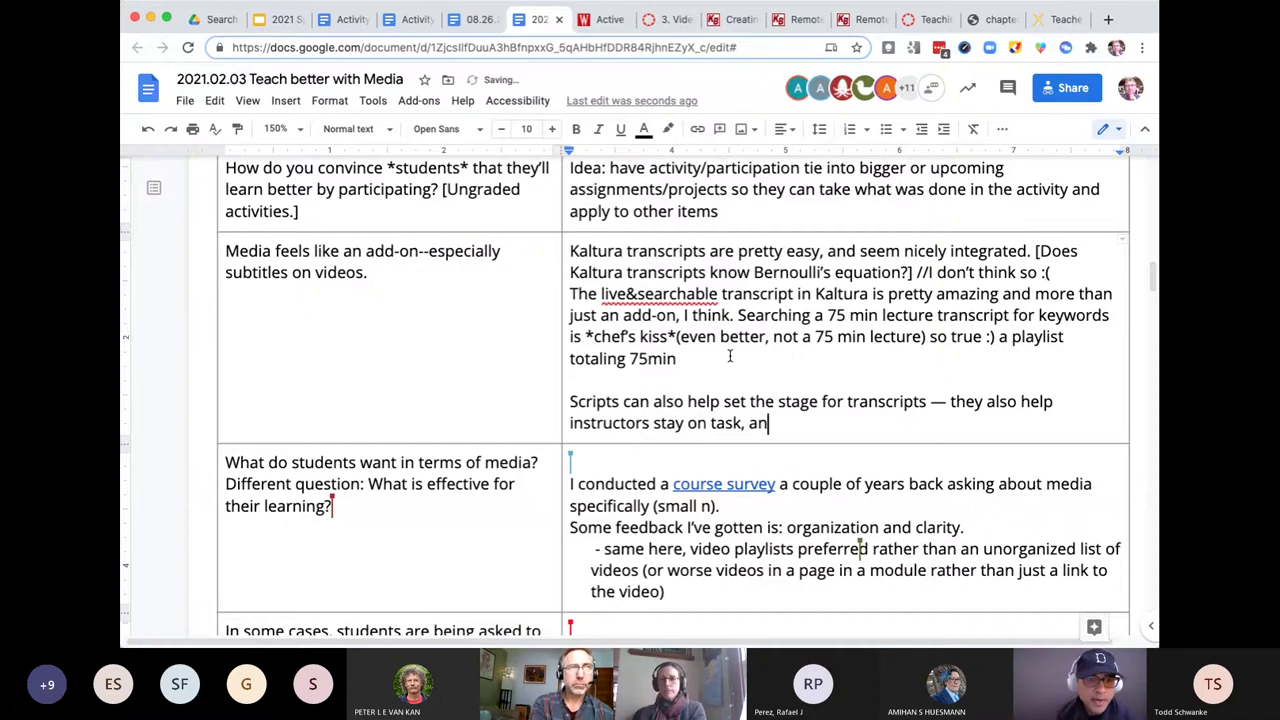
pyautogui.write('d ')
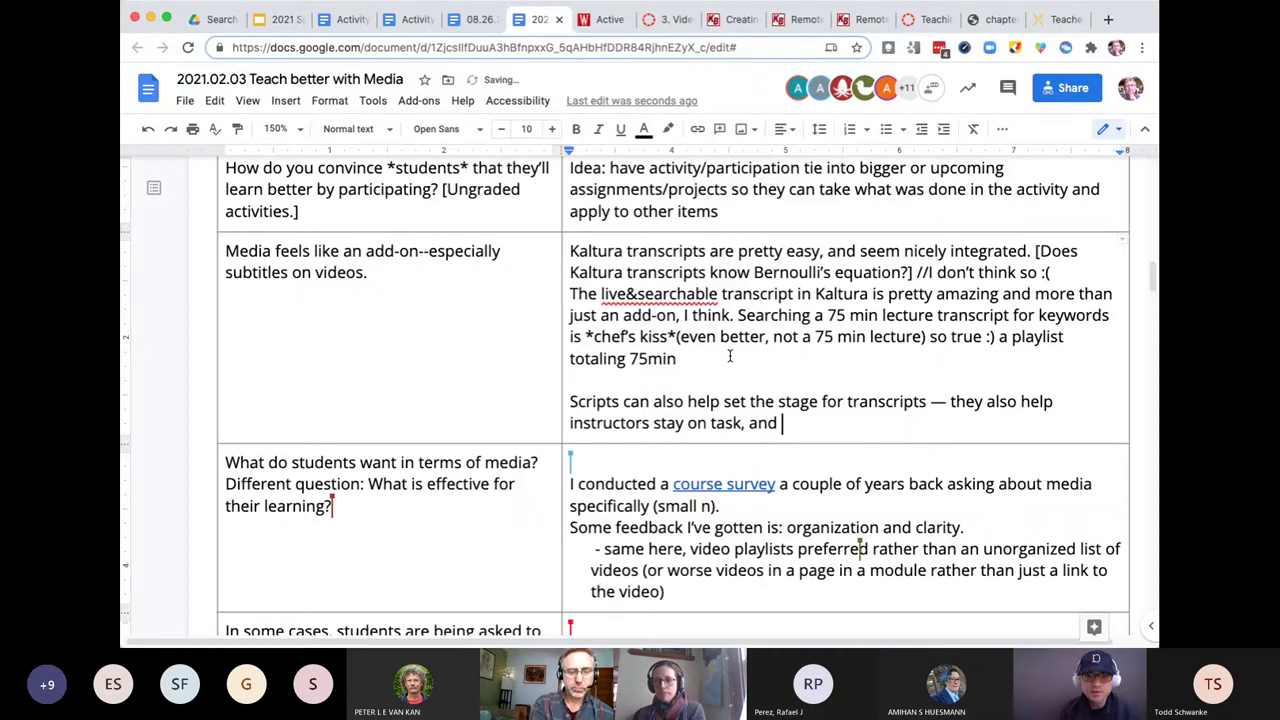
pyautogui.write('help p')
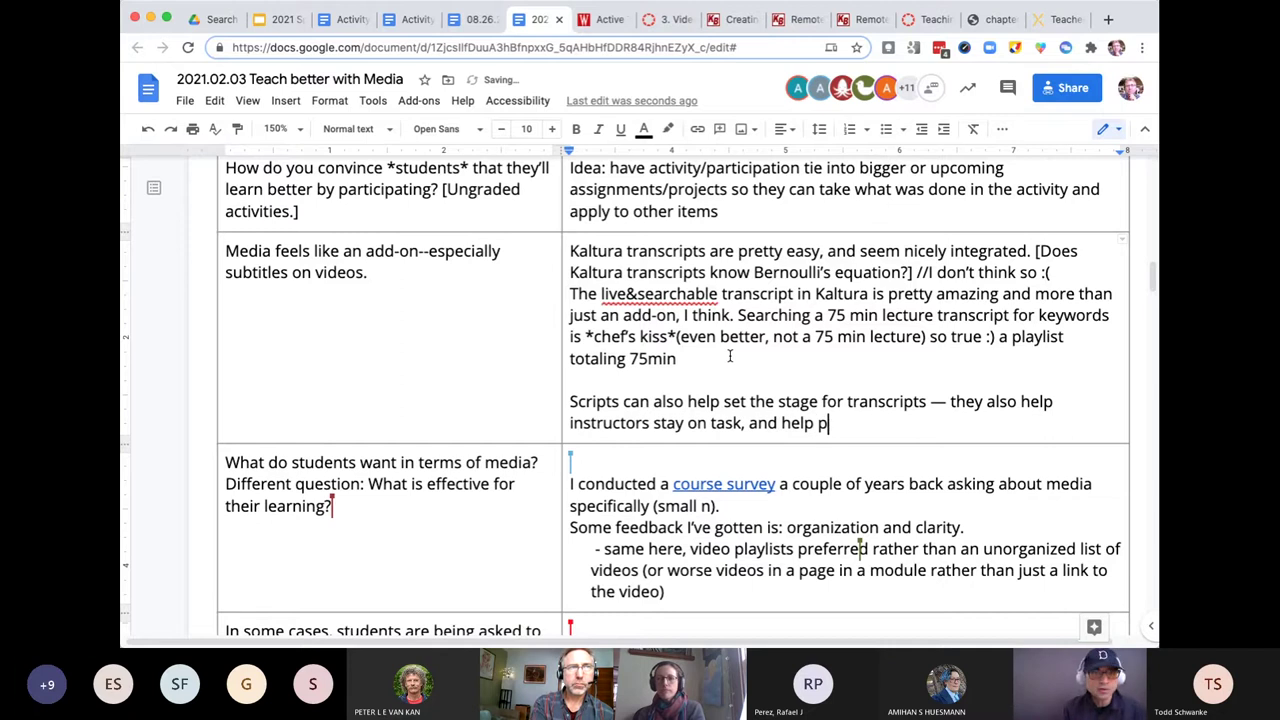
pyautogui.write('revent')
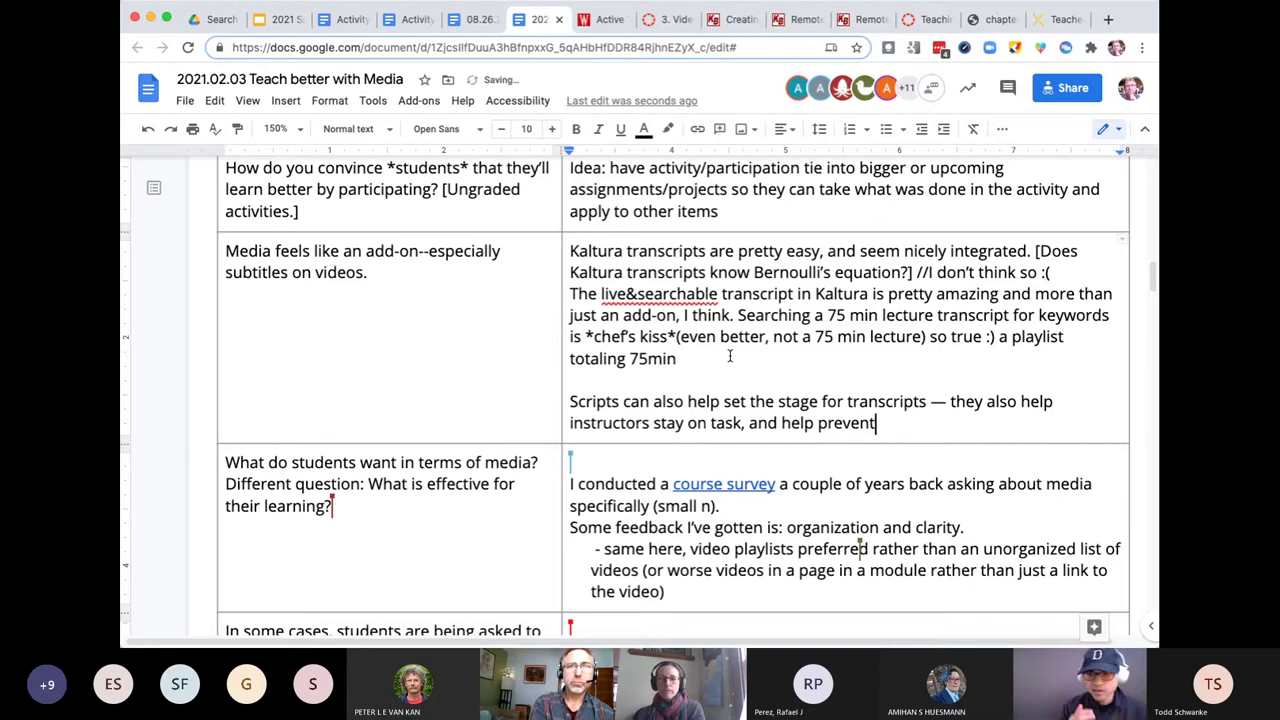
pyautogui.write(' rambling')
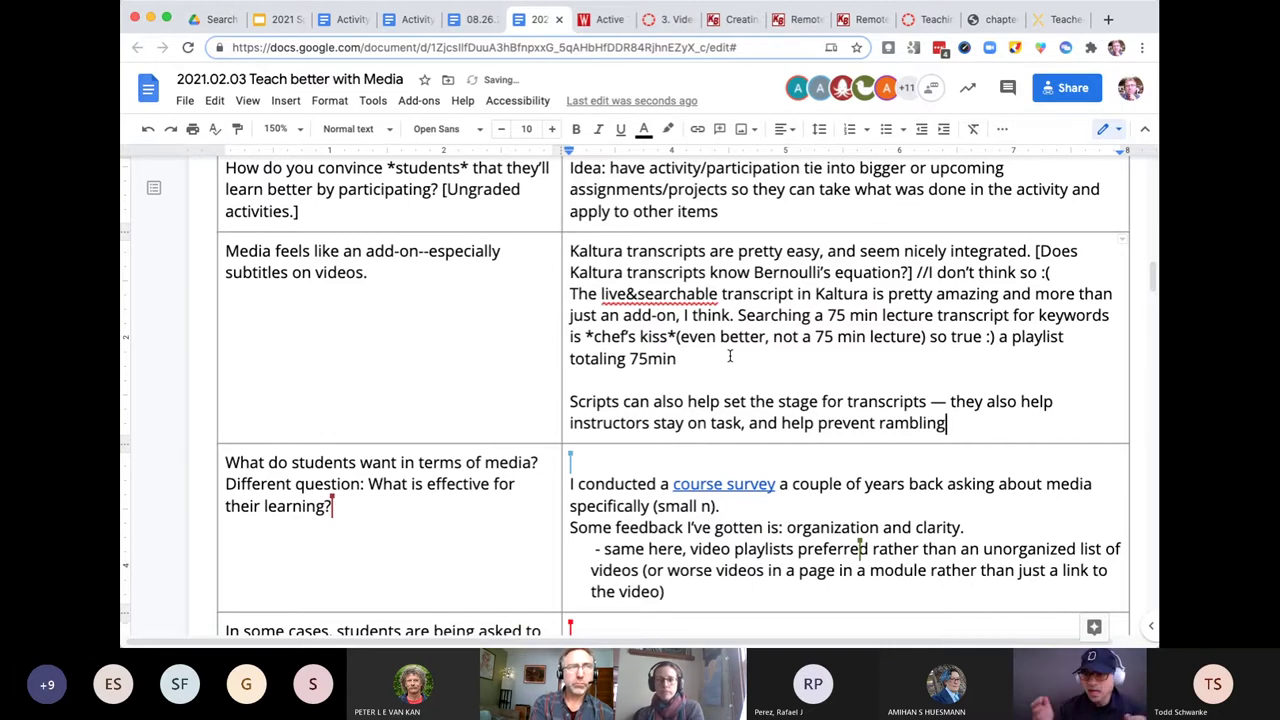
pyautogui.write('.')
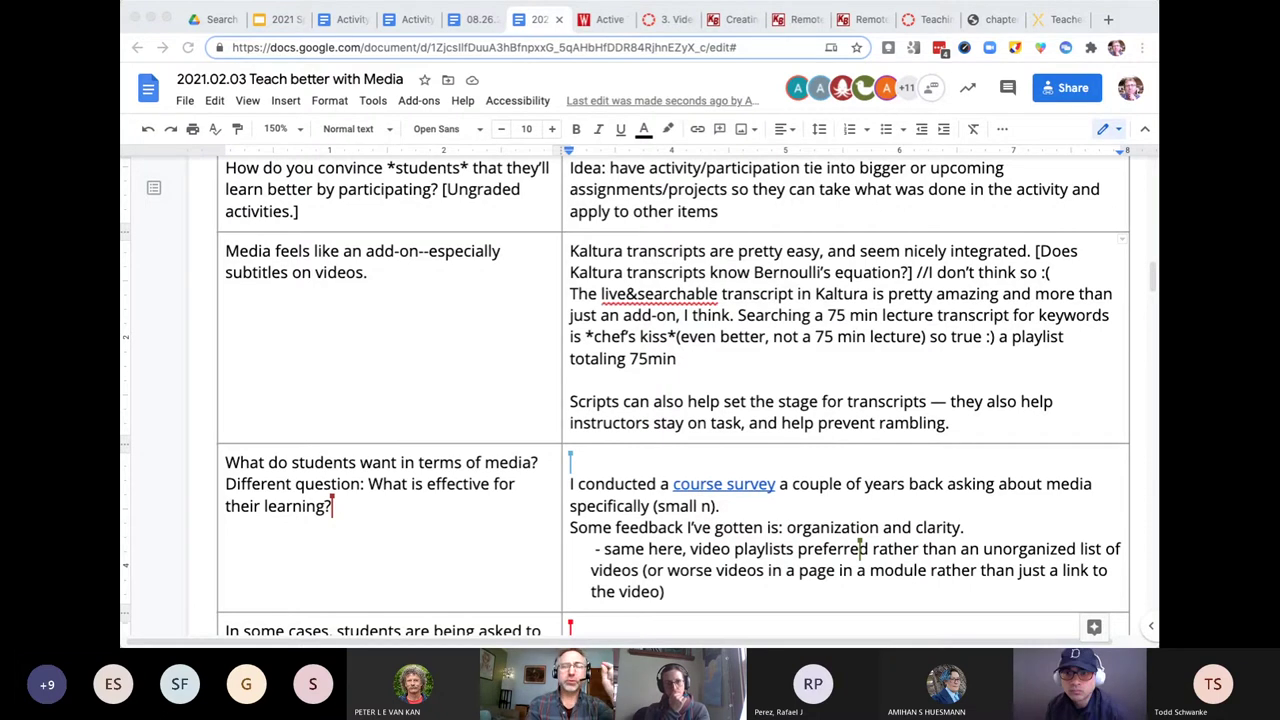
# - Select the 'Scripts can also help…' paragraph, then scroll back up toward the GET BETTER list
pyautogui.tripleClick(914, 423)
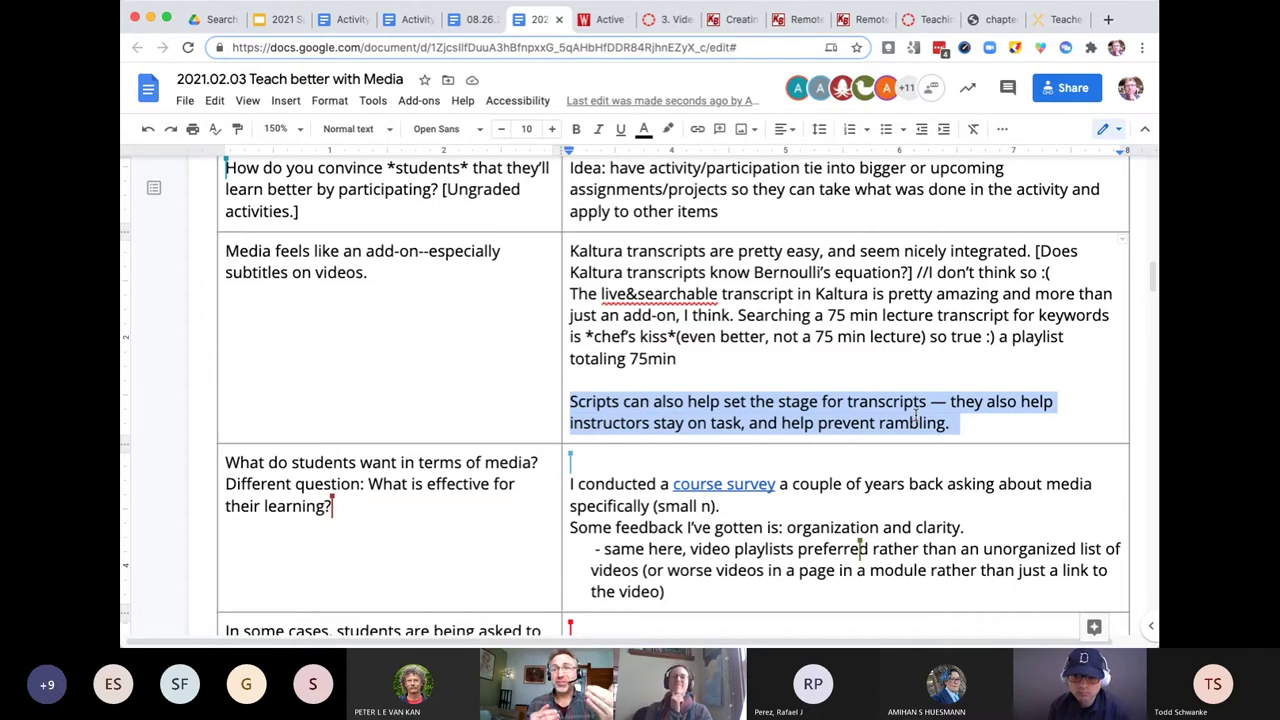
pyautogui.scroll(5, 915, 415)
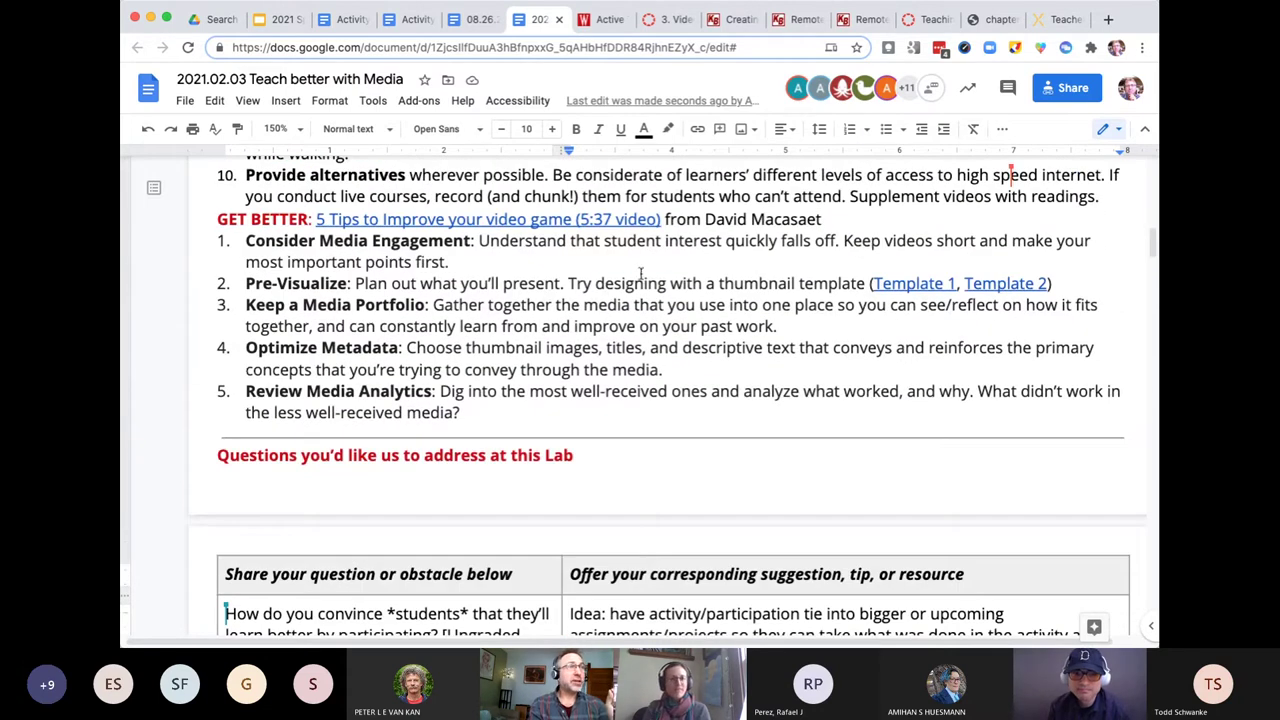
# - Select the word 'designing' in tip 2, then the whole Pre-Visualize tip paragraph
pyautogui.doubleClick(645, 283)
pyautogui.tripleClick(645, 283)
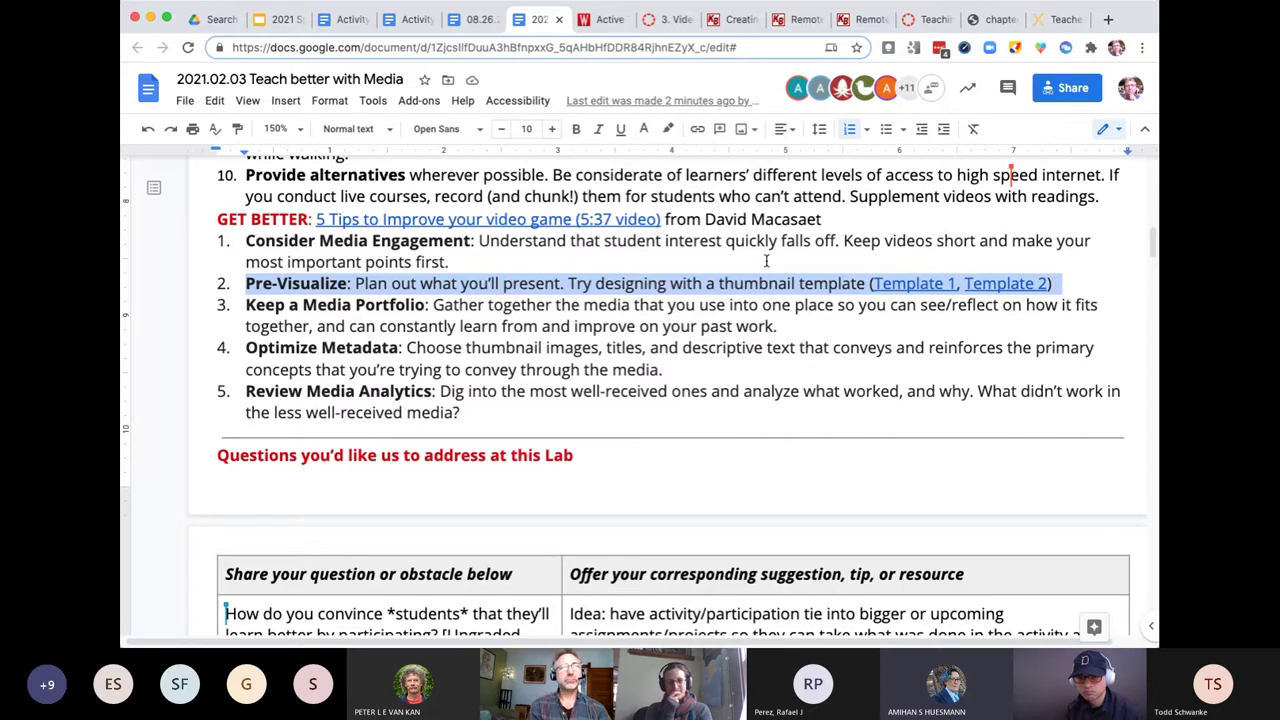
# - Scroll from the tips list down to the 'What do students want in terms of media?' row
pyautogui.scroll(-8, 713, 320)
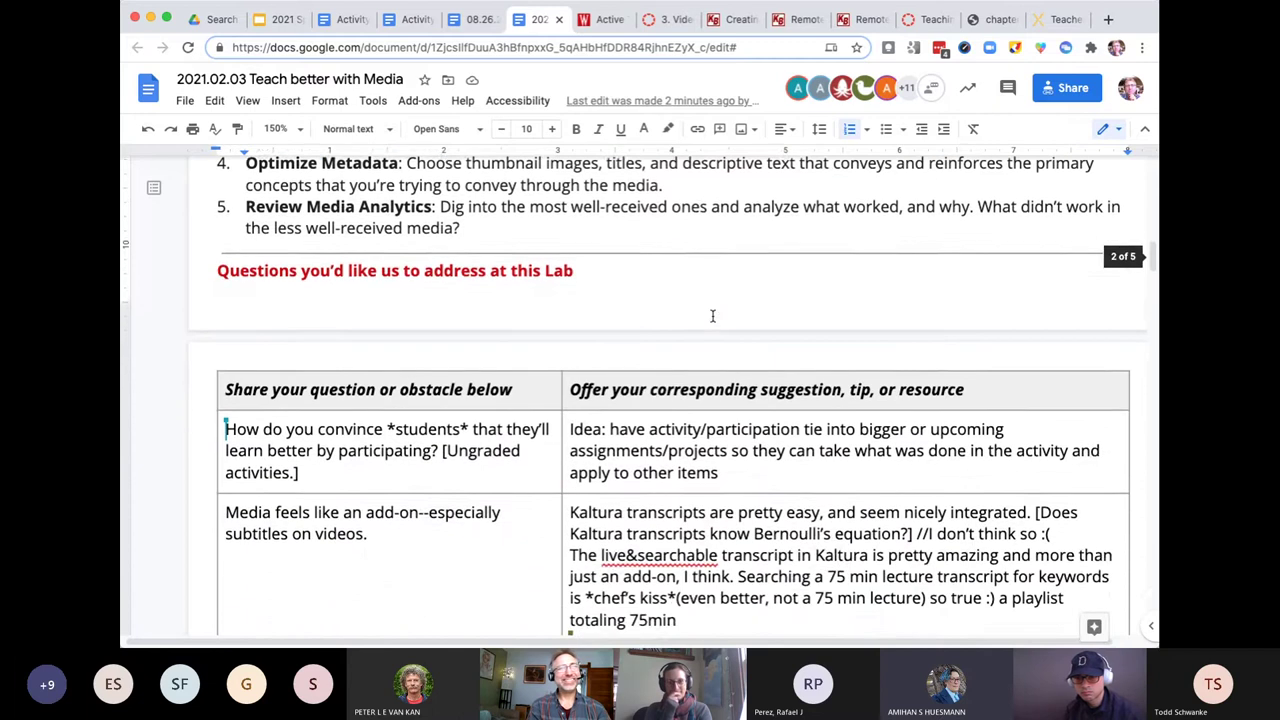
pyautogui.scroll(-3, 713, 317)
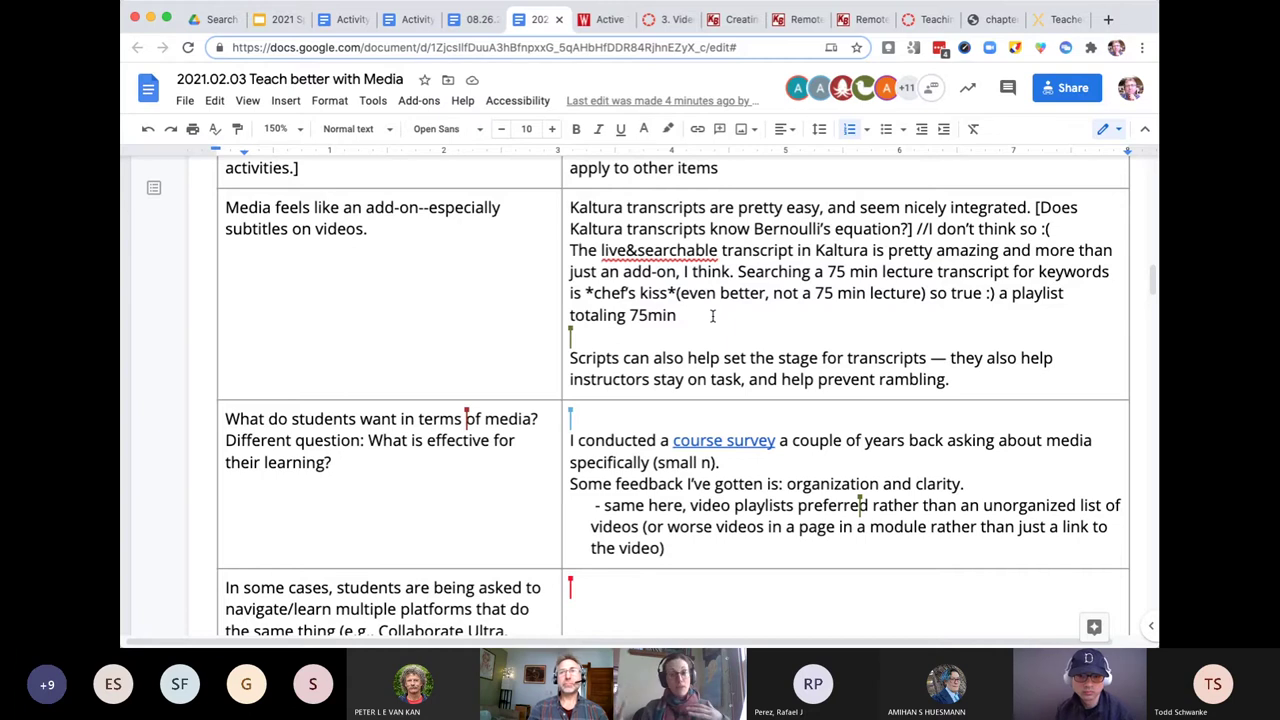
# - Highlight the Conveying Content tip text from 'Turn material' through 'microphone'
pyautogui.scroll(-5, 713, 316)
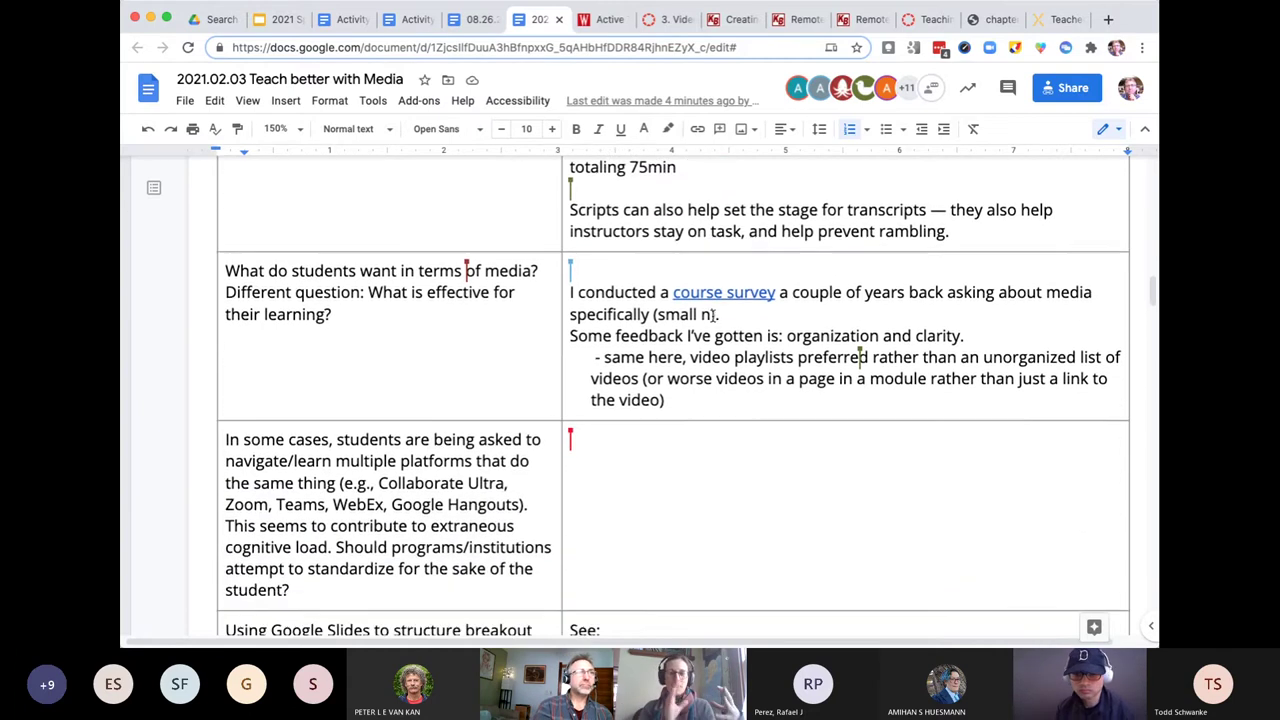
pyautogui.scroll(-14, 713, 316)
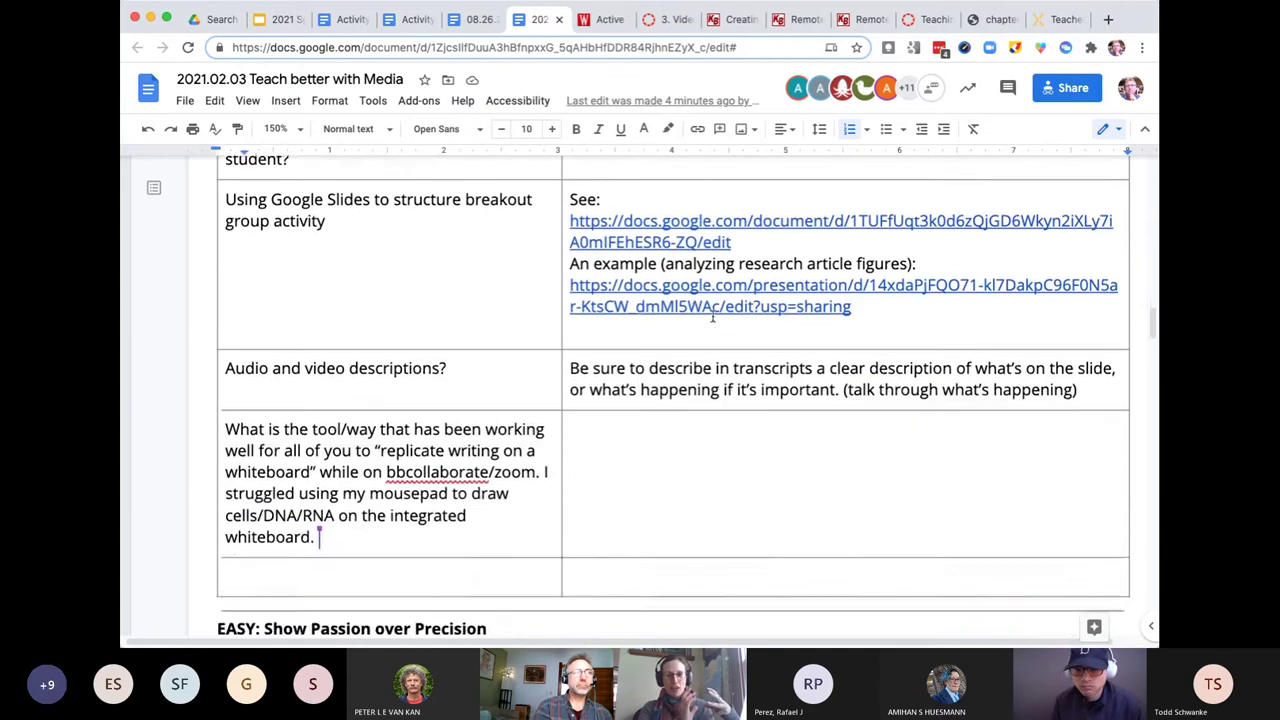
pyautogui.scroll(-3, 713, 316)
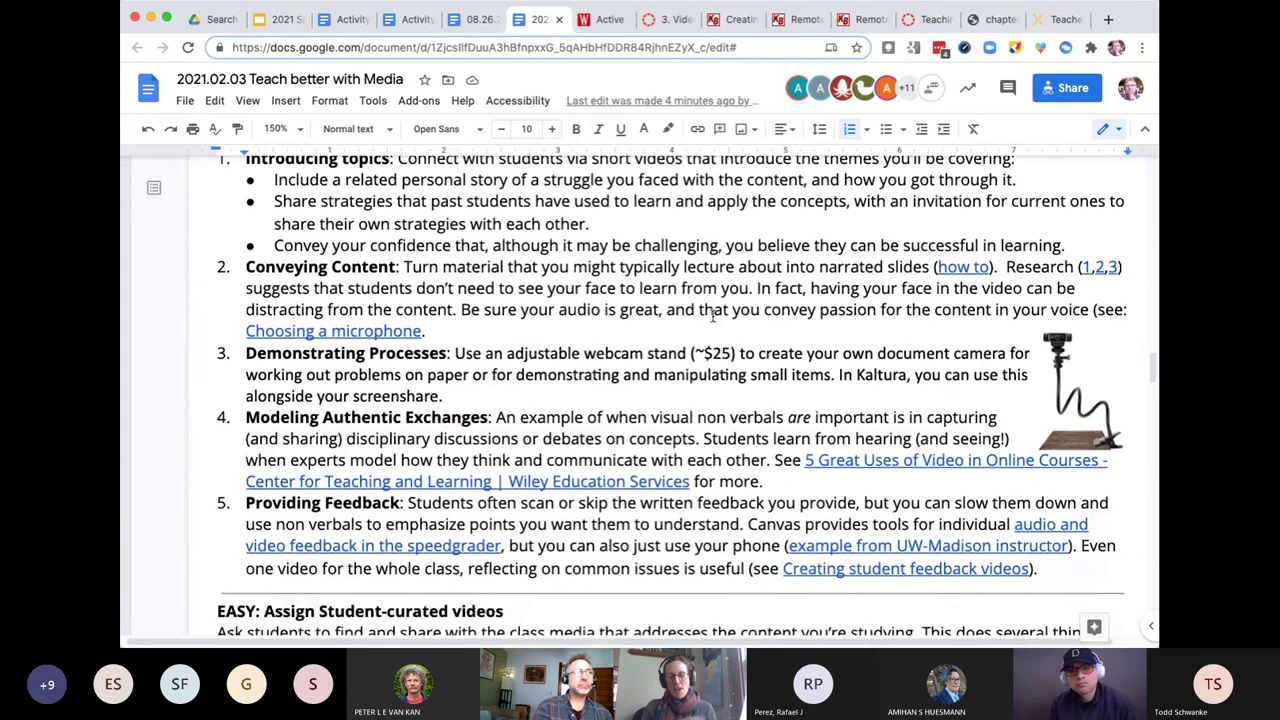
pyautogui.scroll(1, 713, 316)
pyautogui.scroll(-1, 713, 316)
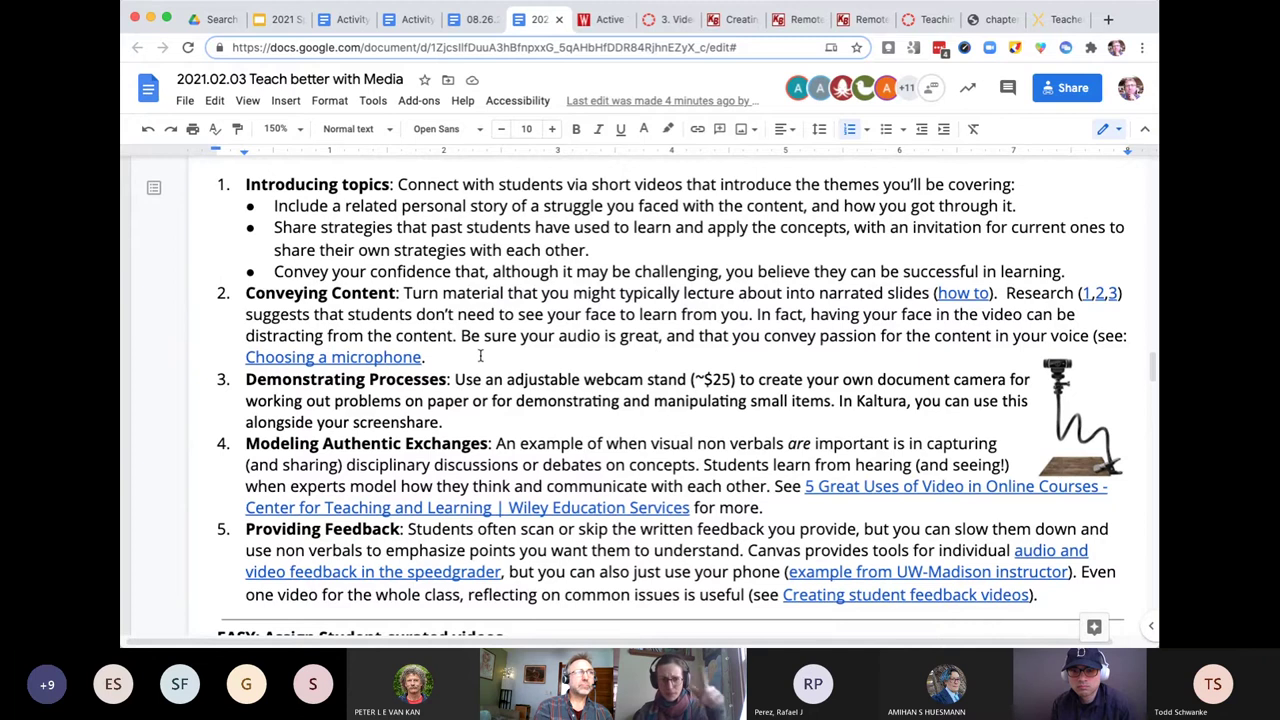
pyautogui.moveTo(471, 356); pyautogui.dragTo(1006, 293)
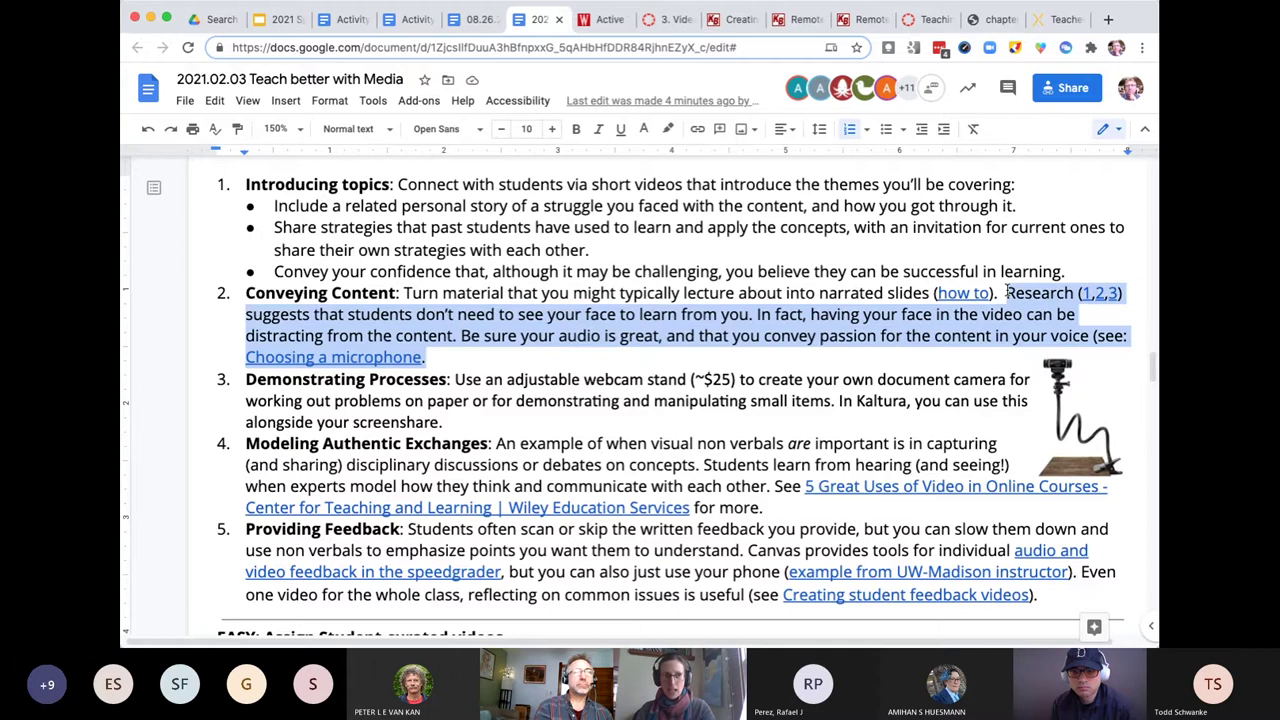
pyautogui.click(808, 337)
pyautogui.moveTo(649, 357); pyautogui.dragTo(238, 293)
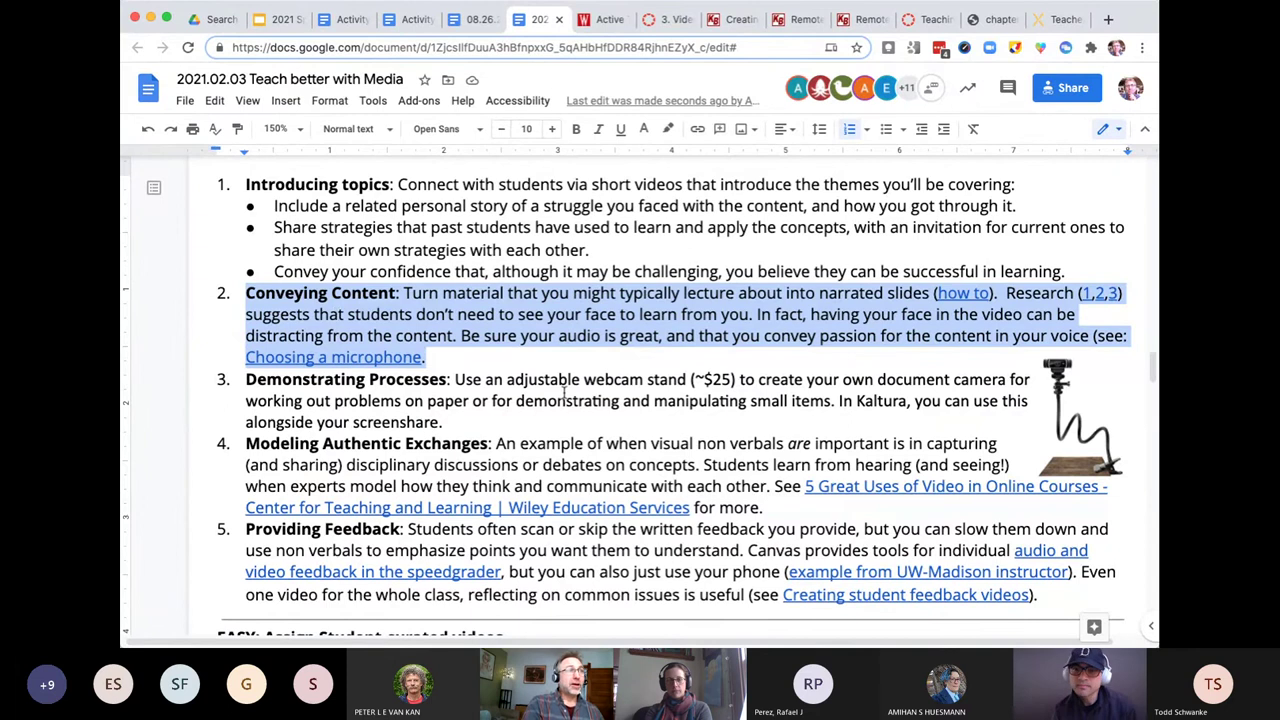
pyautogui.scroll(-5, 563, 395)
pyautogui.scroll(20, 563, 395)
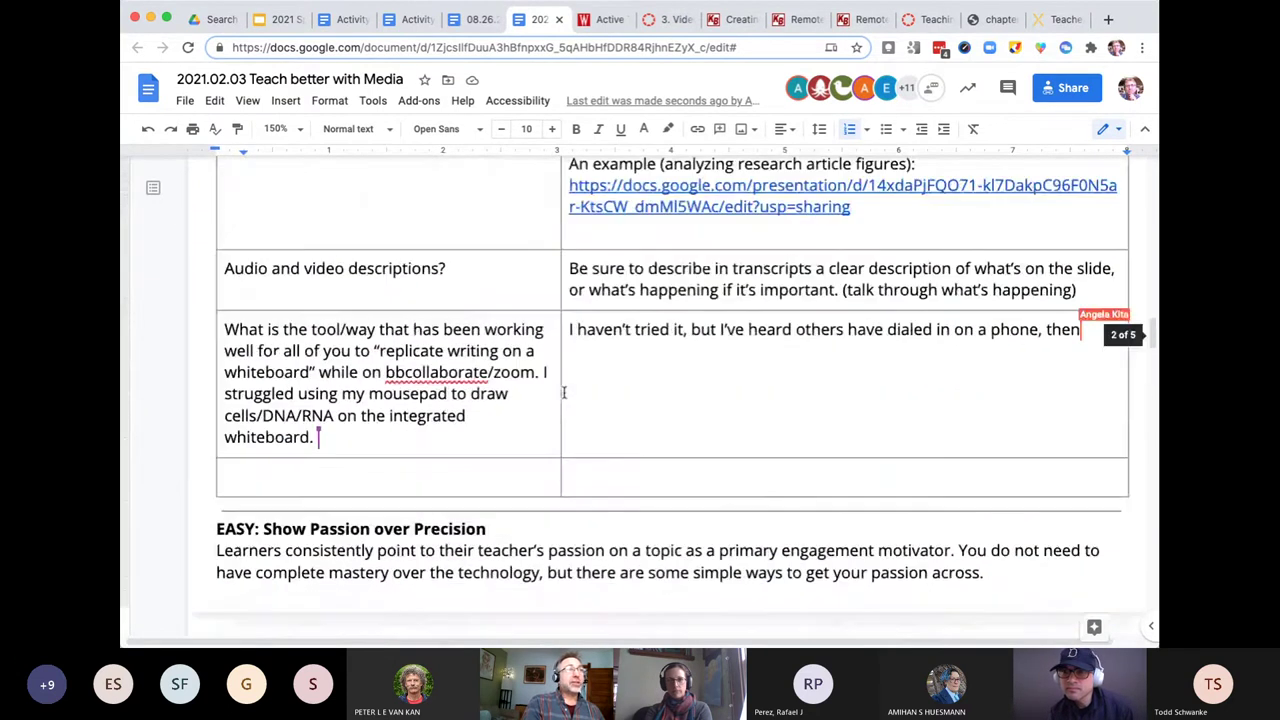
# - Select the table cell reading 'What do students want in terms of media?'
pyautogui.scroll(5, 563, 393)
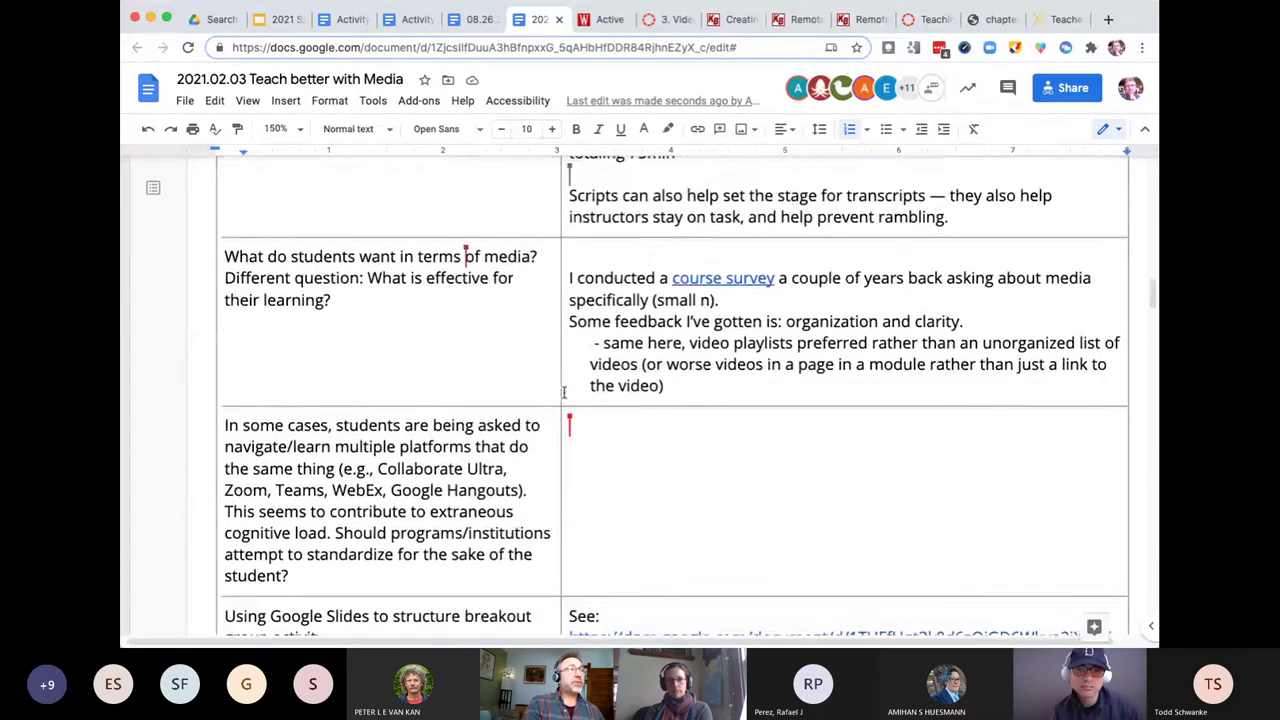
pyautogui.scroll(2, 563, 393)
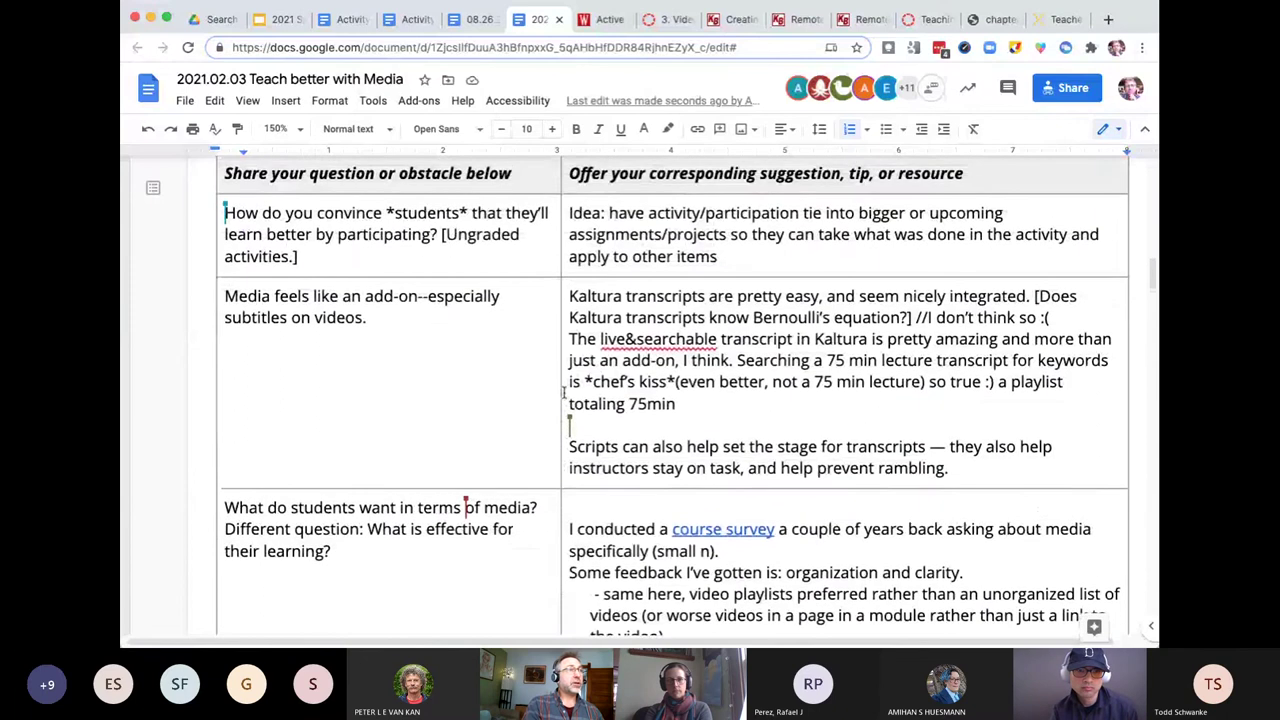
pyautogui.scroll(-3, 561, 385)
pyautogui.tripleClick(446, 365)
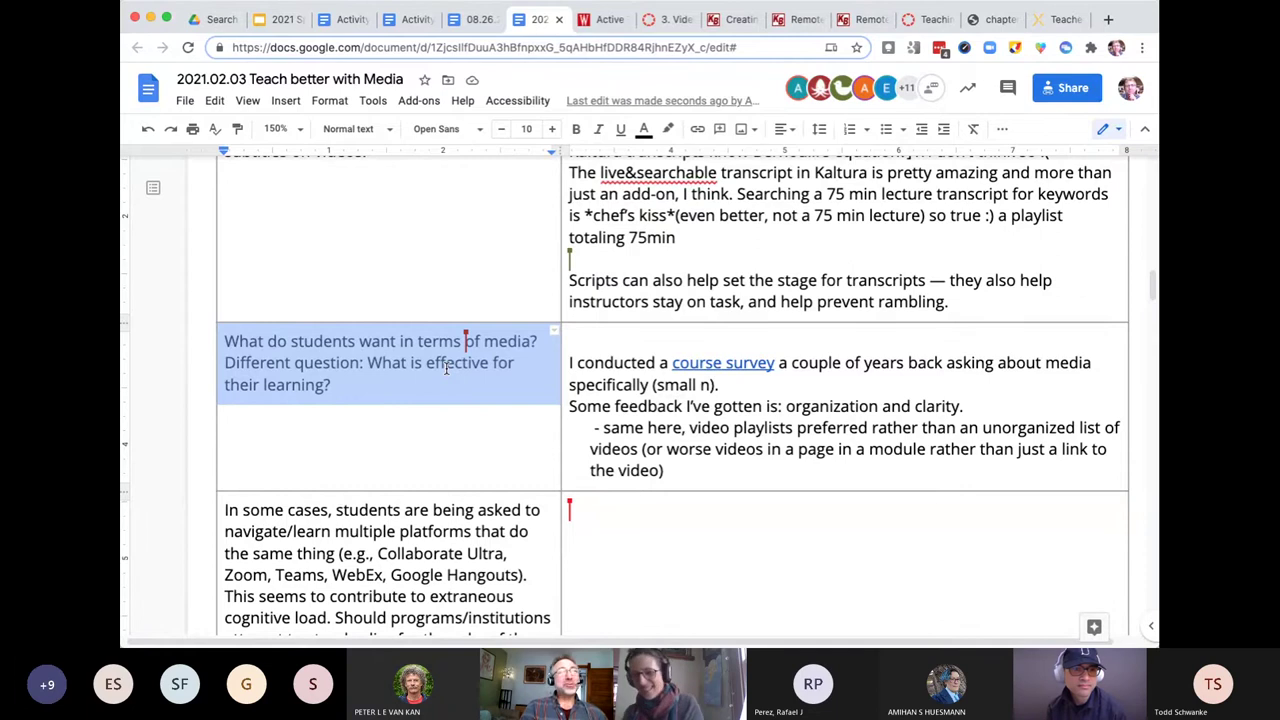
# - Select the answer paragraph beginning 'I conducted a course survey…'
pyautogui.tripleClick(642, 358)
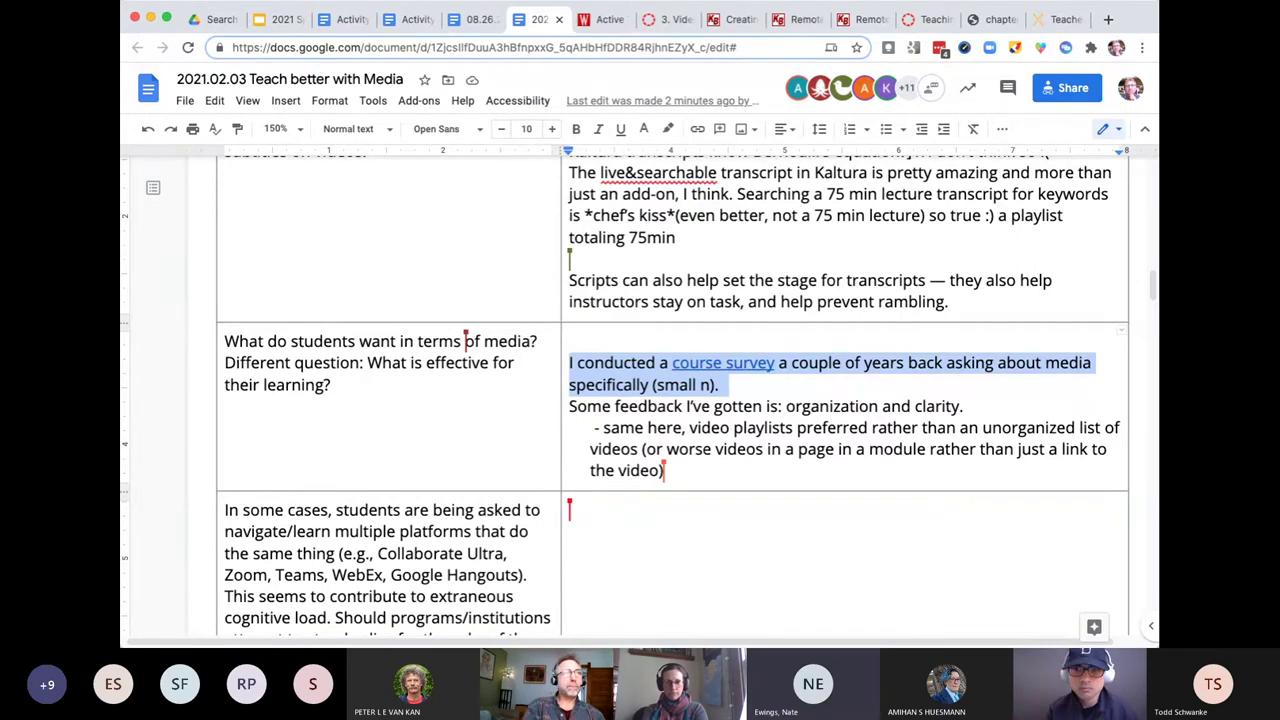
# - Open the course survey link's SharePoint media usage folder in a new tab, then return to the Teach better with Media doc
pyautogui.click(712, 364)
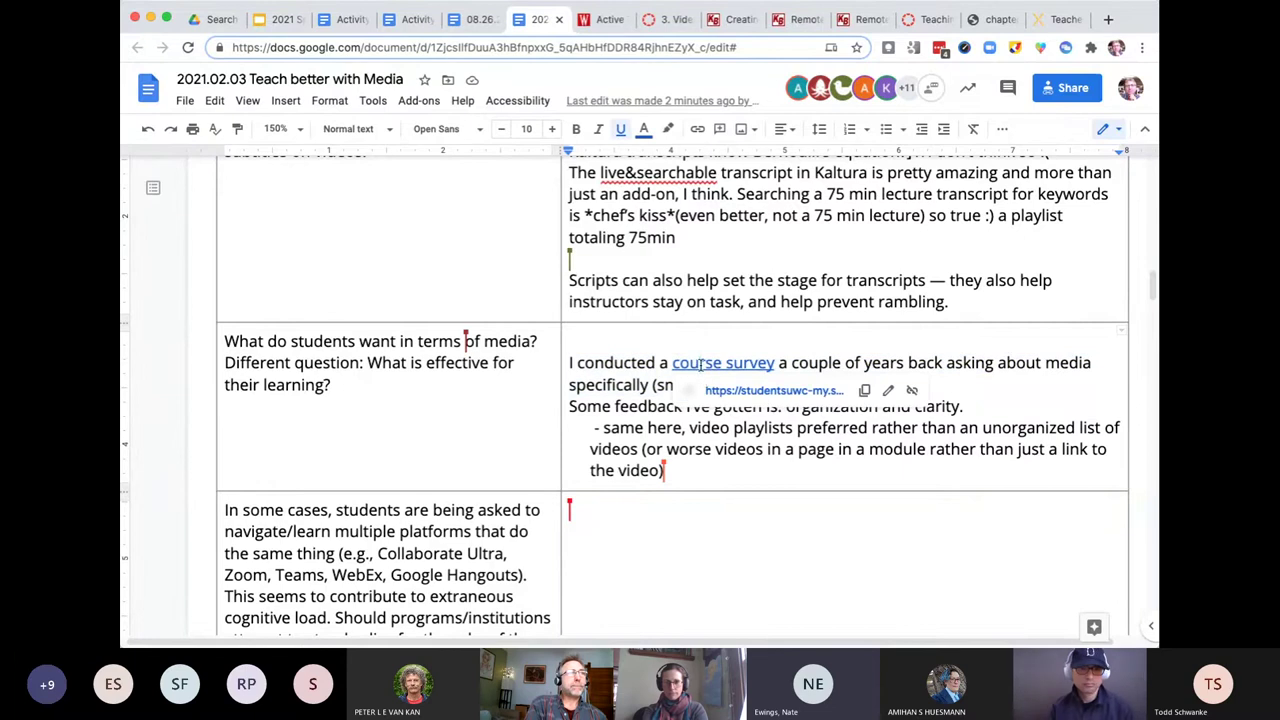
pyautogui.click(742, 393)
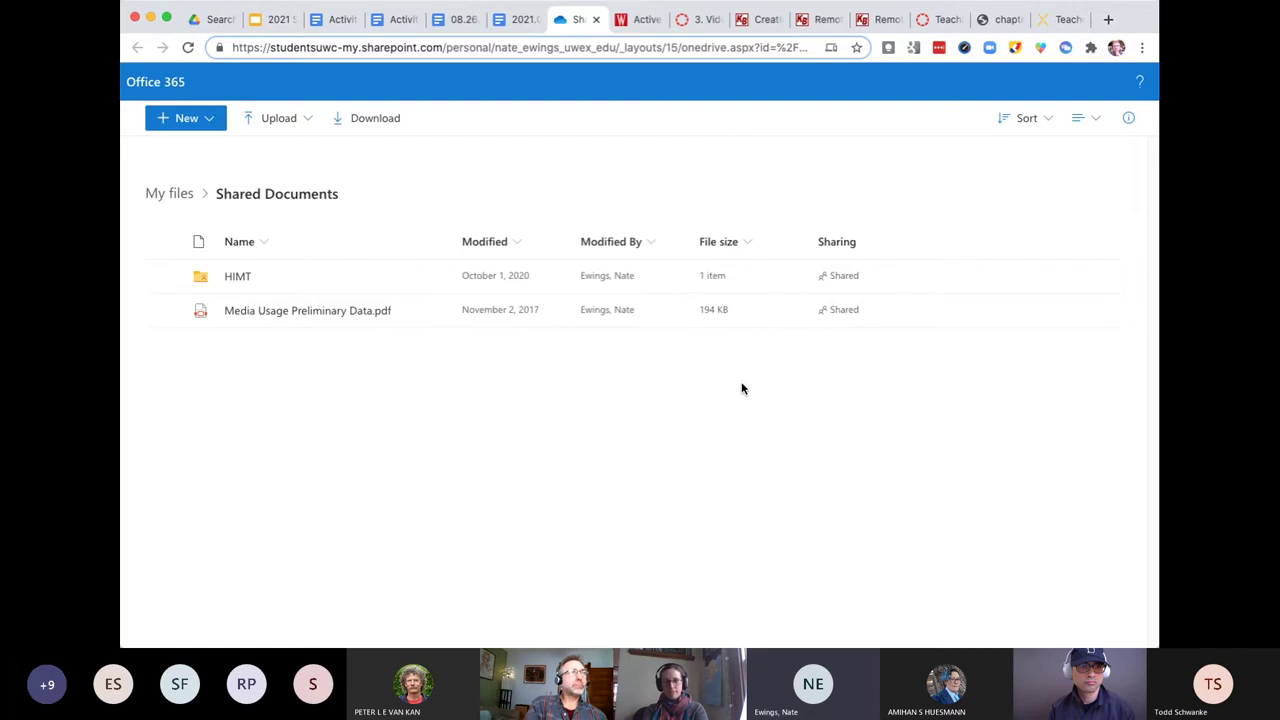
pyautogui.click(517, 21)
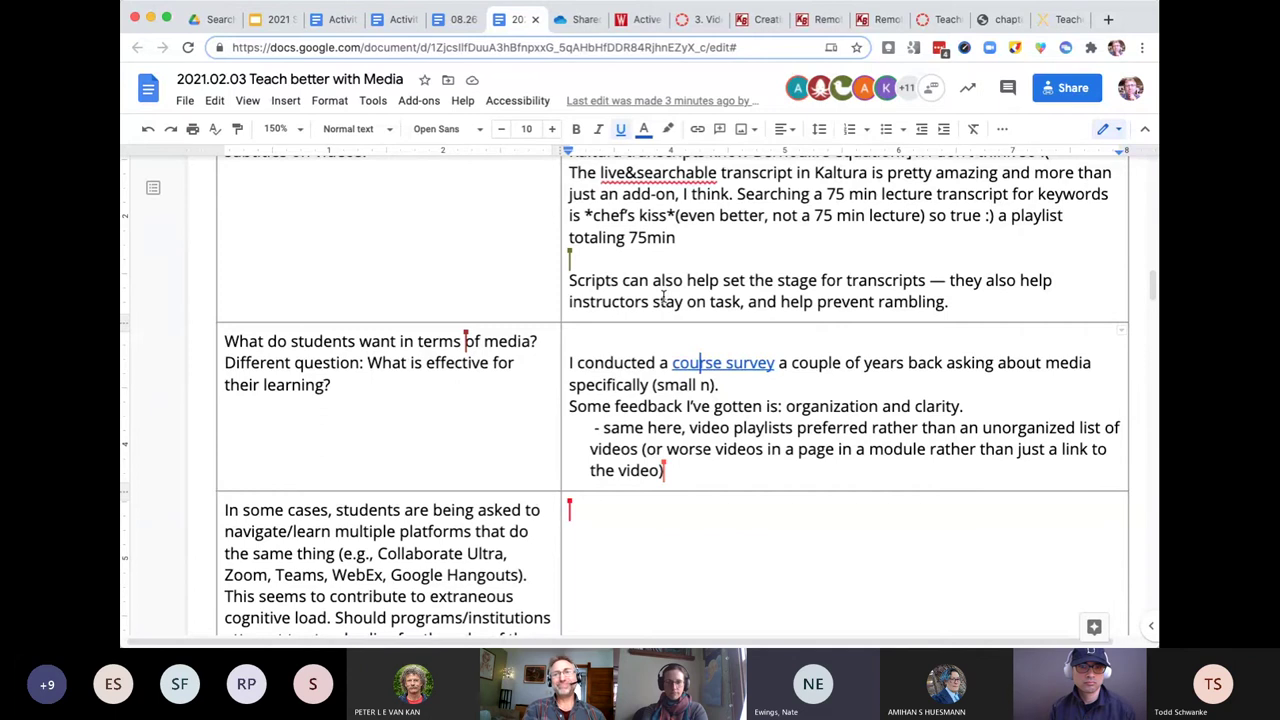
# - Select the whole 'Learners consistently…' paragraph under EASY: Show Passion over Precision
pyautogui.scroll(-10, 663, 297)
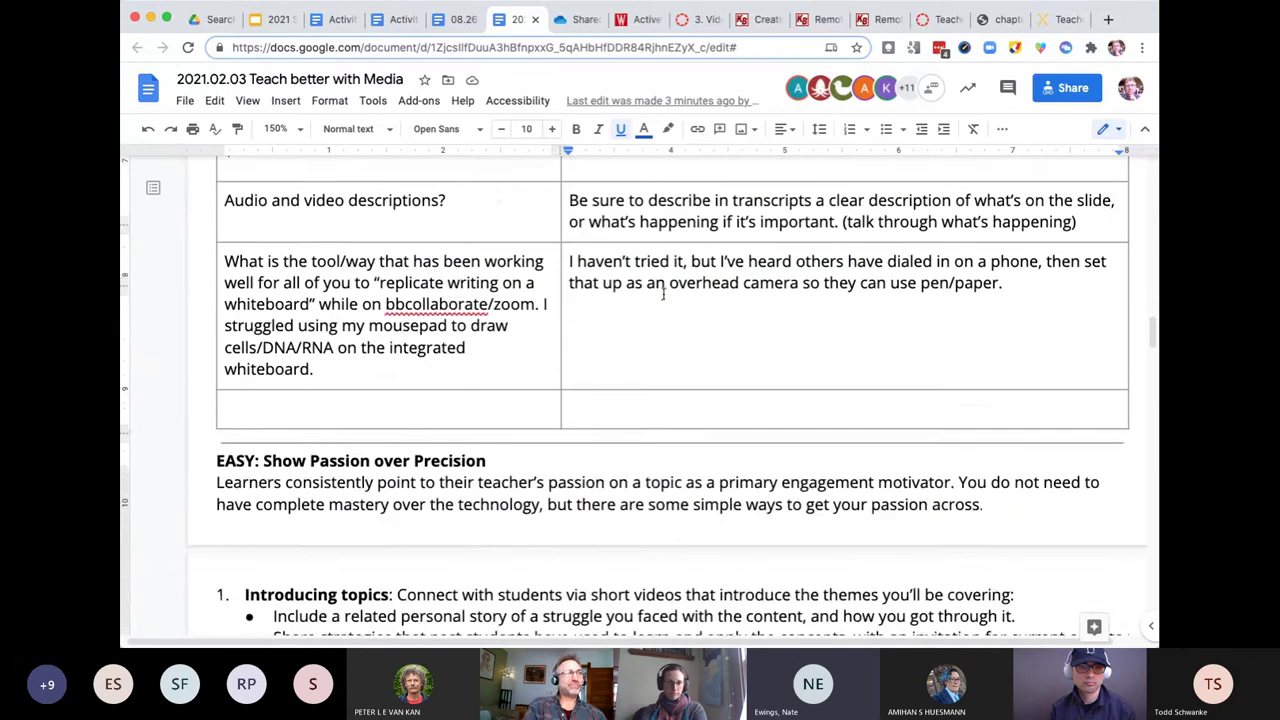
pyautogui.scroll(-5, 663, 297)
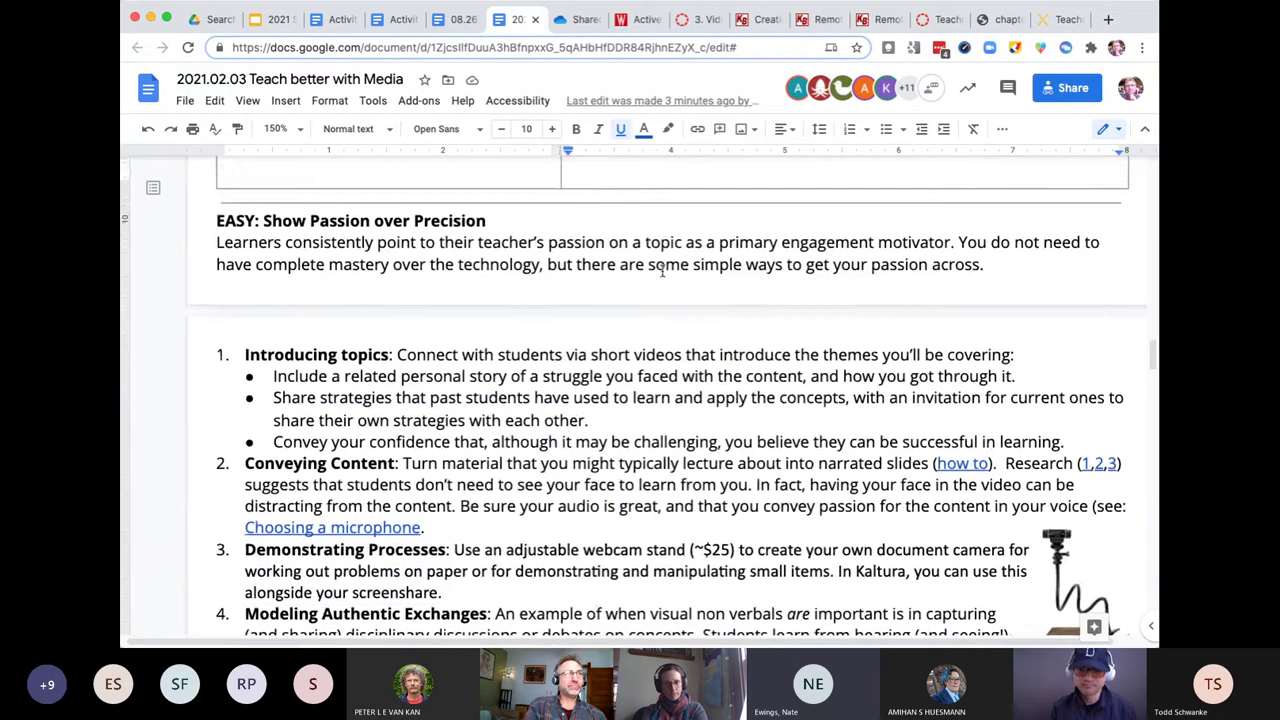
pyautogui.doubleClick(661, 268)
pyautogui.tripleClick(659, 265)
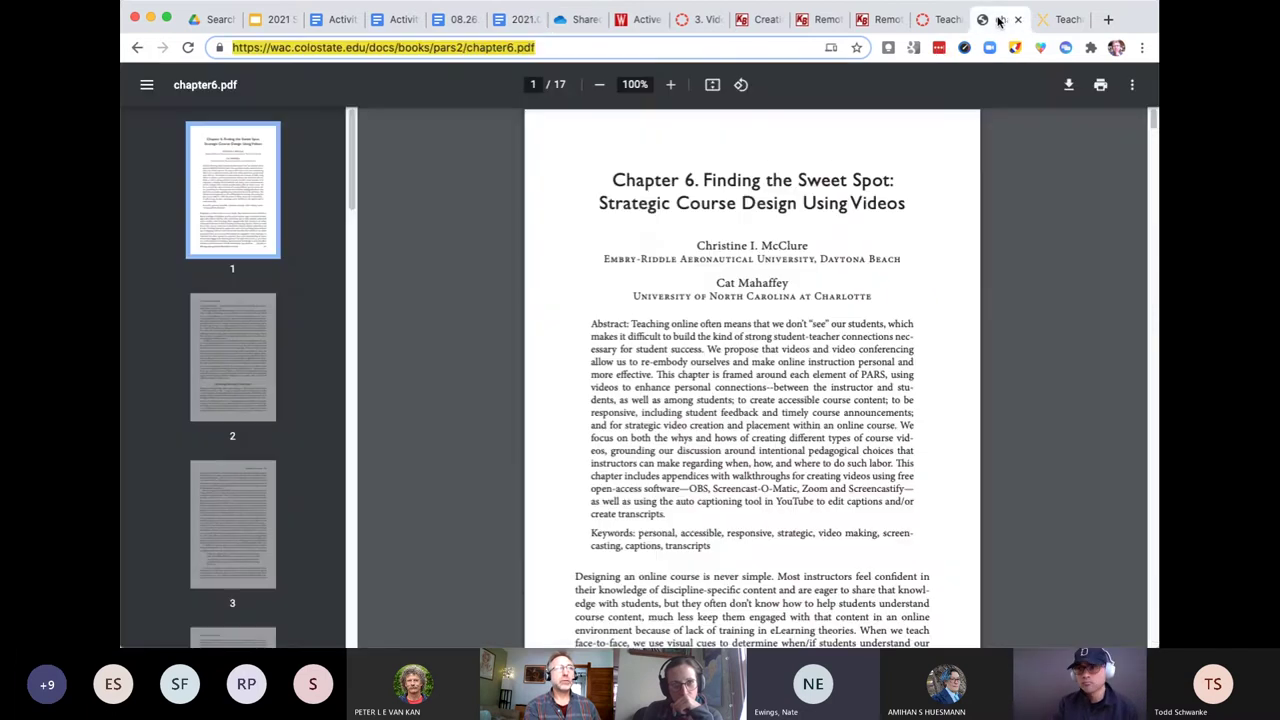
# - In chapter6.pdf, select the title, then the page-2 'Although there are multiple ways…' paragraph
pyautogui.click(998, 20)
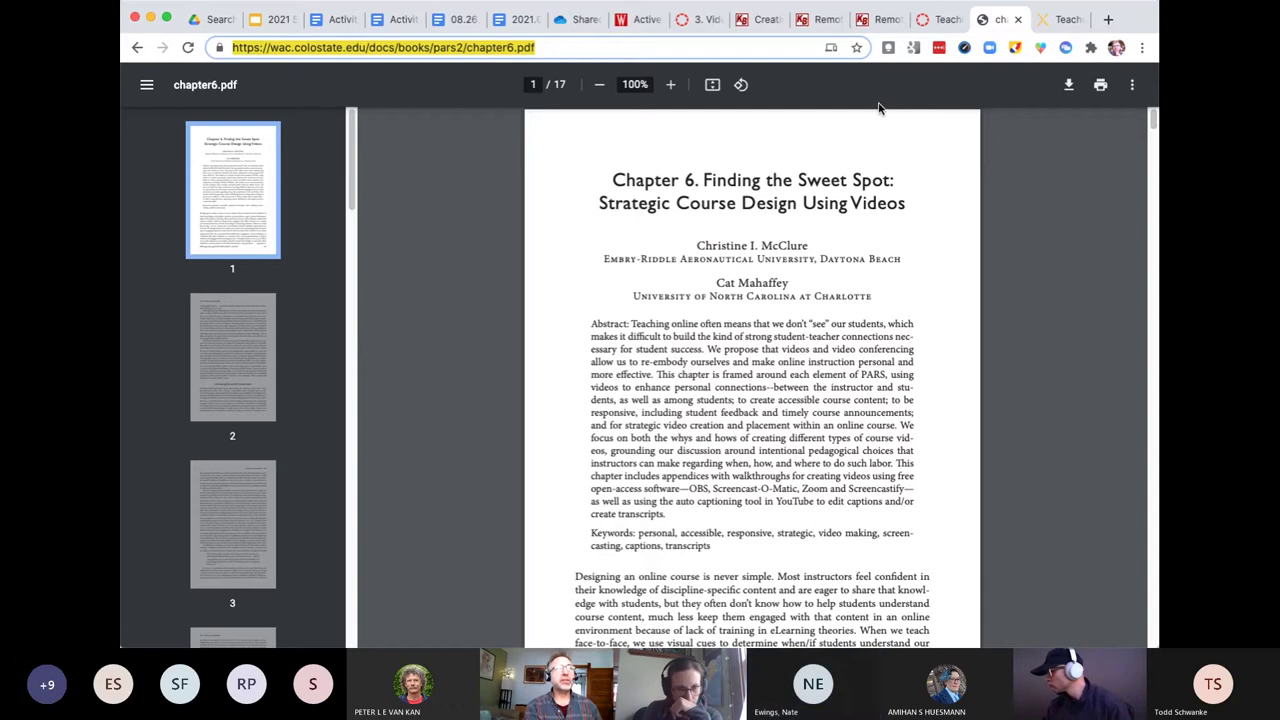
pyautogui.moveTo(612, 178); pyautogui.dragTo(897, 211)
pyautogui.scroll(-5, 796, 426)
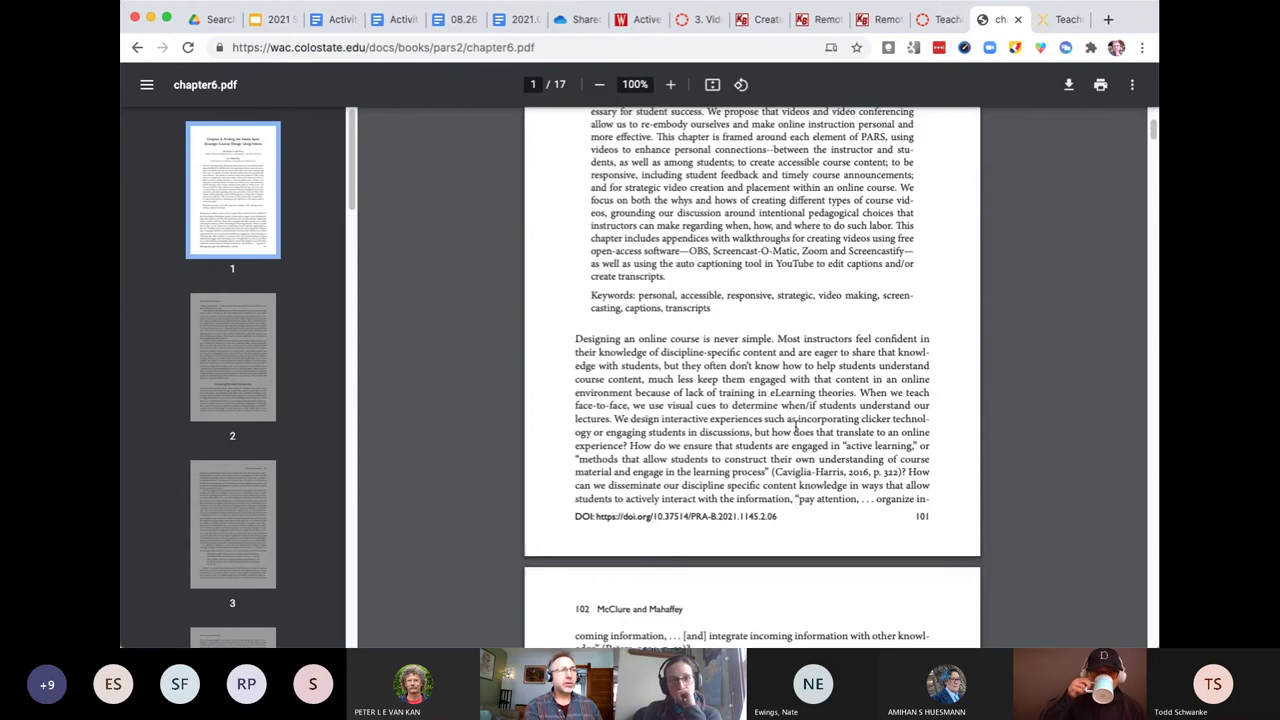
pyautogui.scroll(-3, 796, 426)
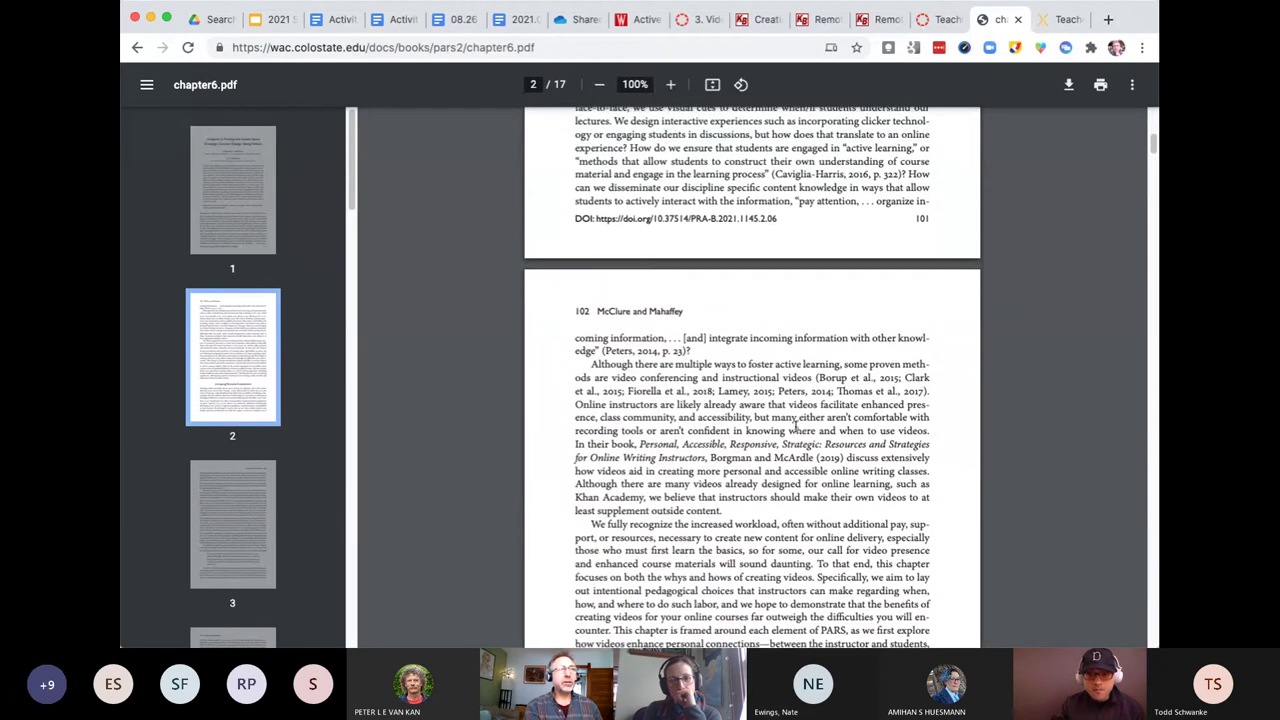
pyautogui.scroll(-1, 796, 426)
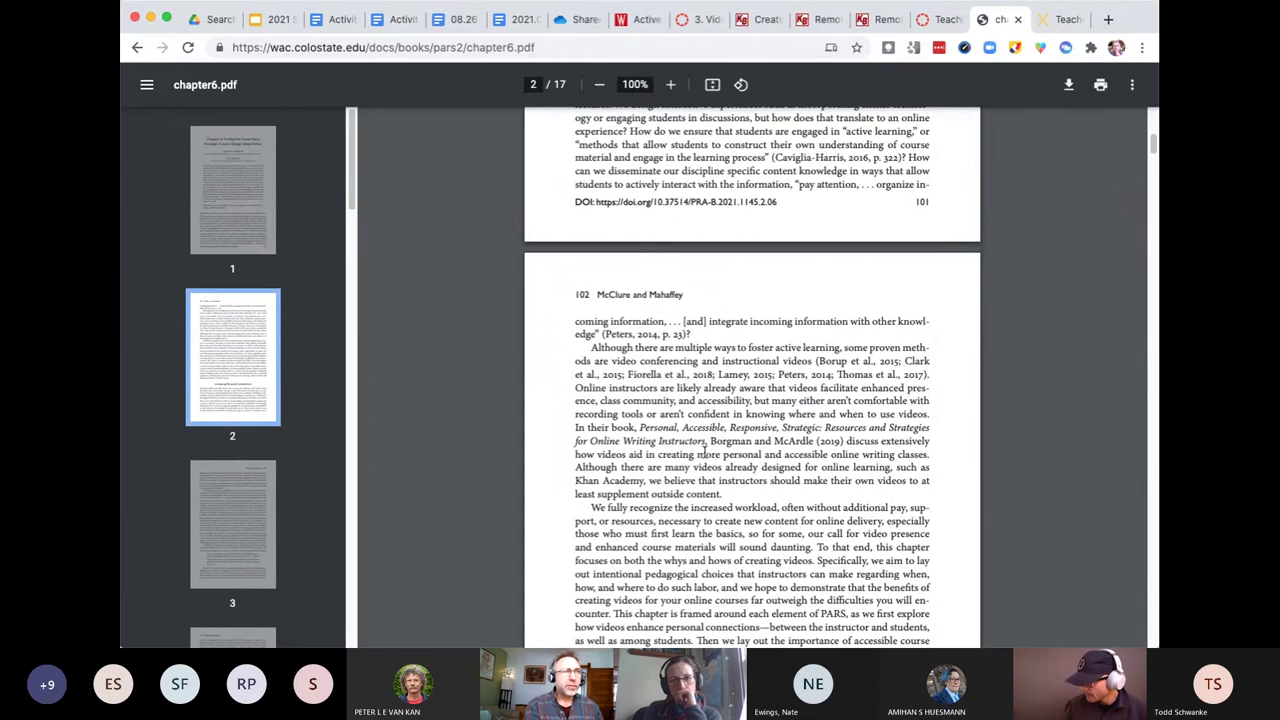
pyautogui.moveTo(722, 508); pyautogui.dragTo(586, 335)
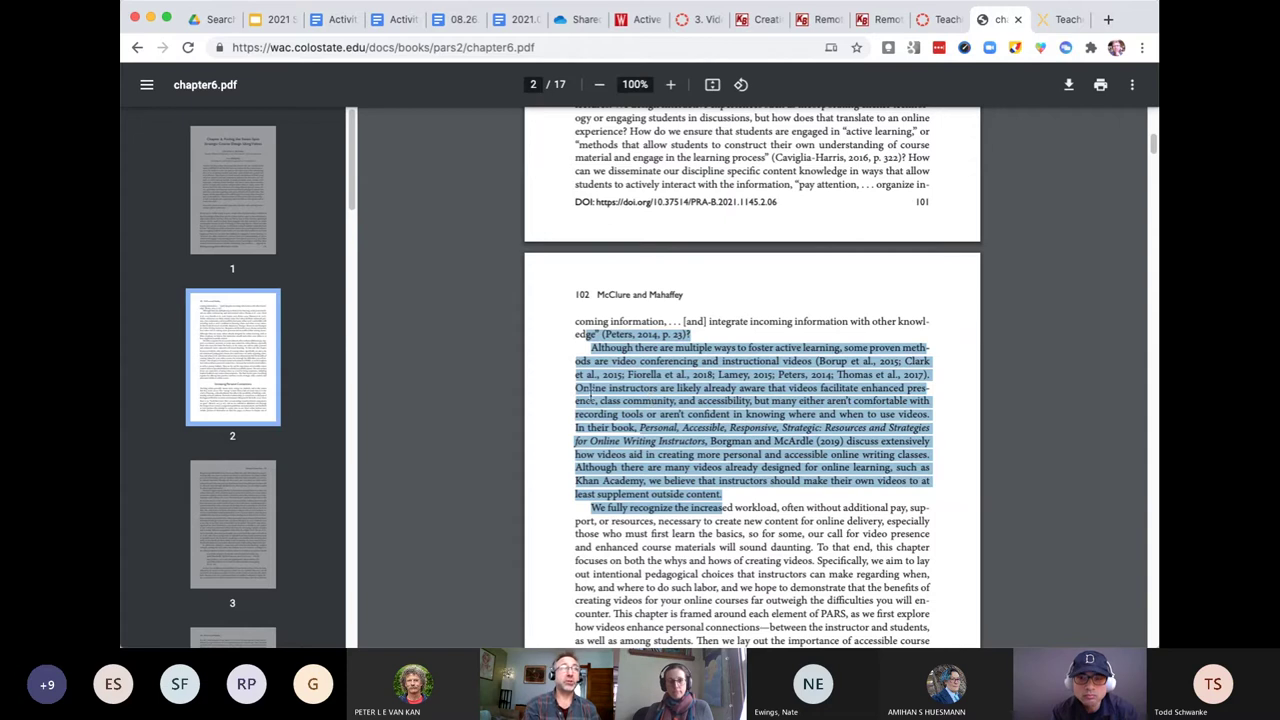
# - Back in the Teach better with Media doc, scroll to the 'What do students want in terms of media?' row
pyautogui.click(515, 24)
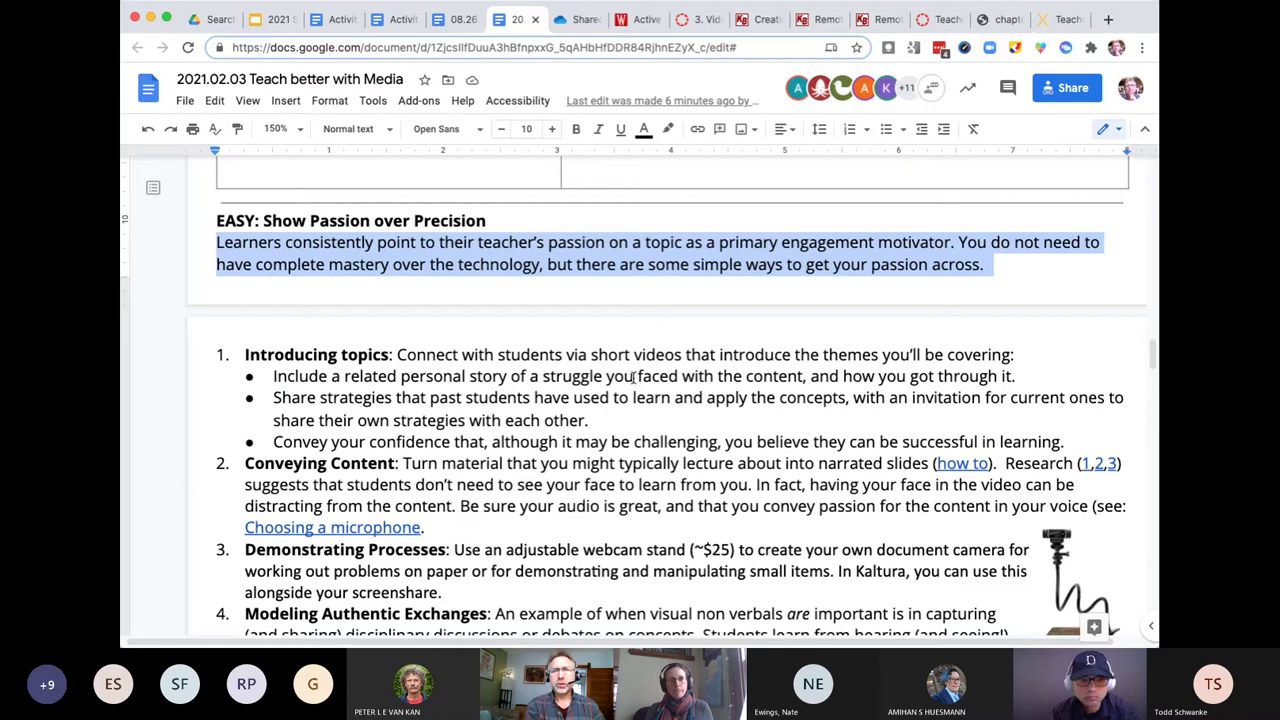
pyautogui.scroll(-1, 633, 376)
pyautogui.scroll(10, 633, 376)
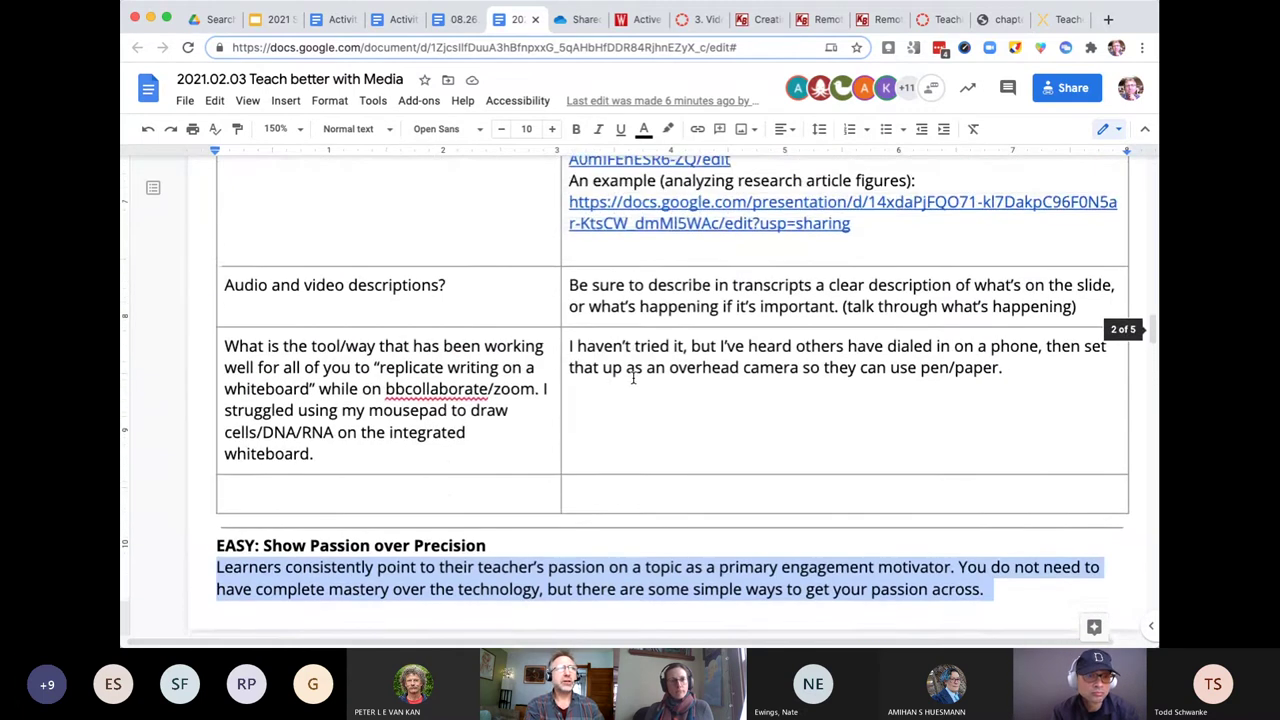
pyautogui.scroll(5, 633, 376)
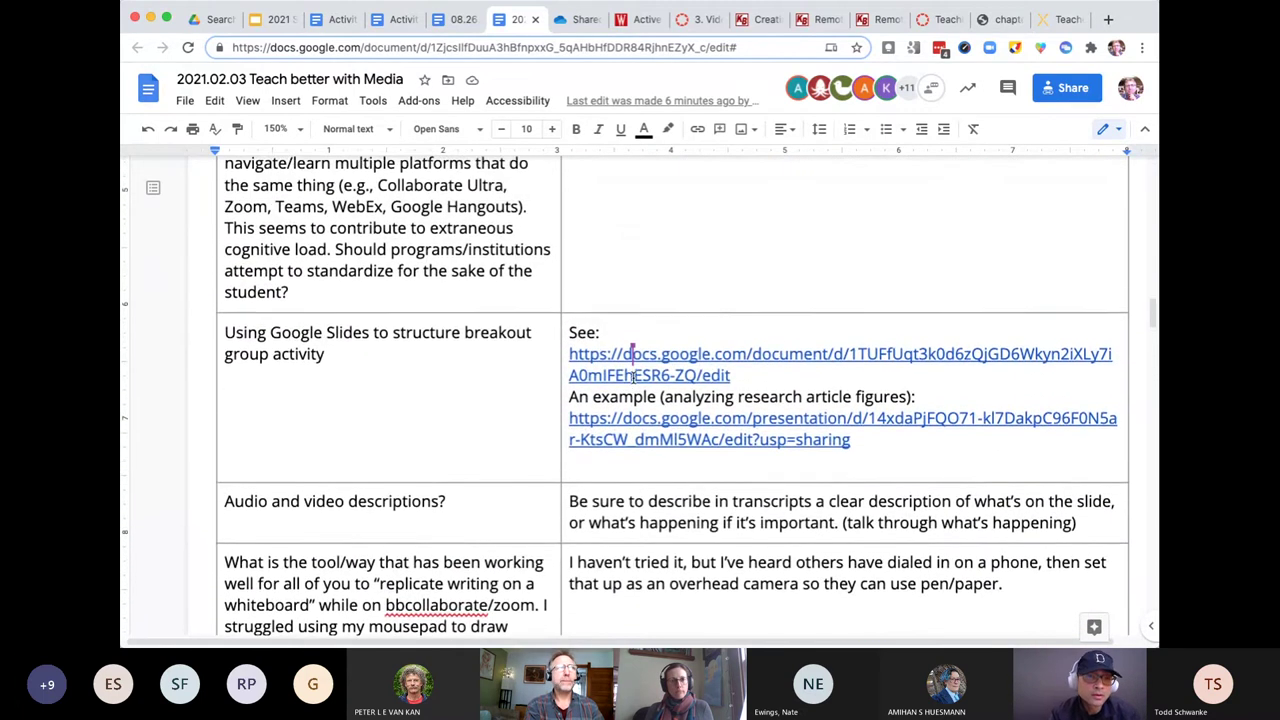
pyautogui.scroll(3, 633, 376)
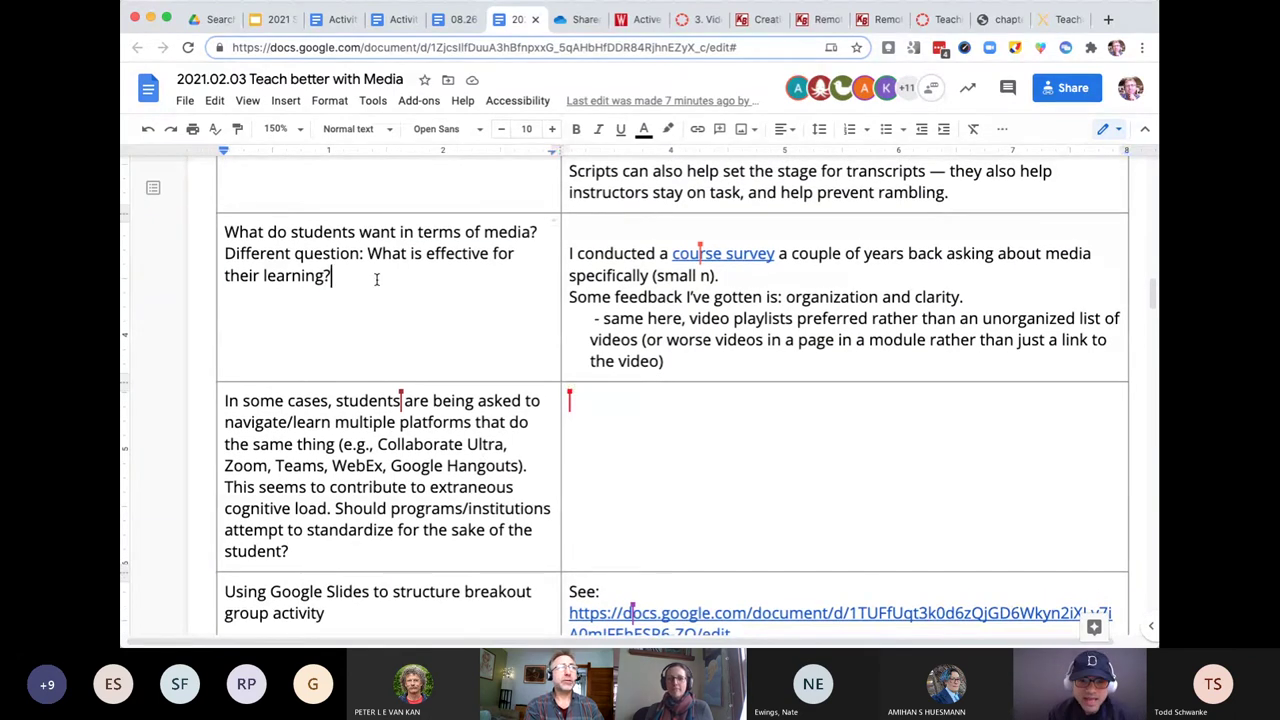
# - Select the question 'What is effective for their learning?' in the students' media Q&A row
pyautogui.moveTo(333, 276); pyautogui.dragTo(369, 253)
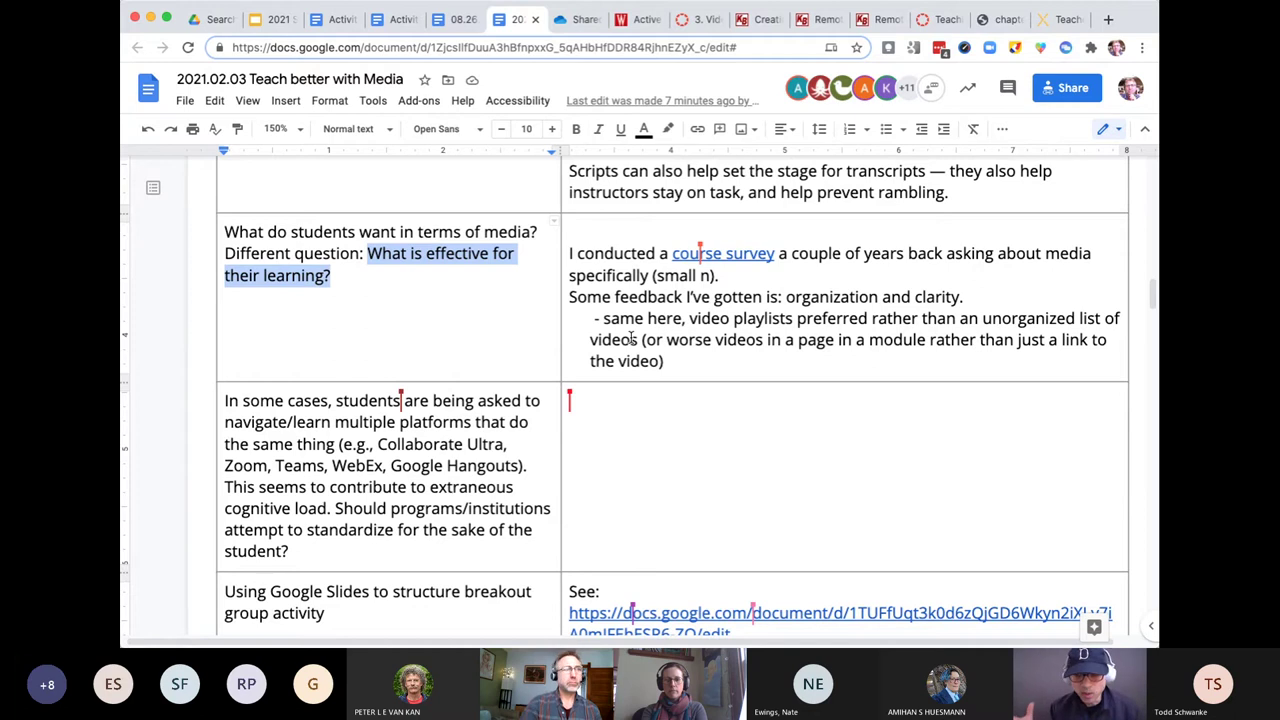
# - Scroll to the GET STARTED: 10 tips list and select the whole 'Use a microphone' tip
pyautogui.scroll(-5, 631, 338)
pyautogui.scroll(-12, 631, 338)
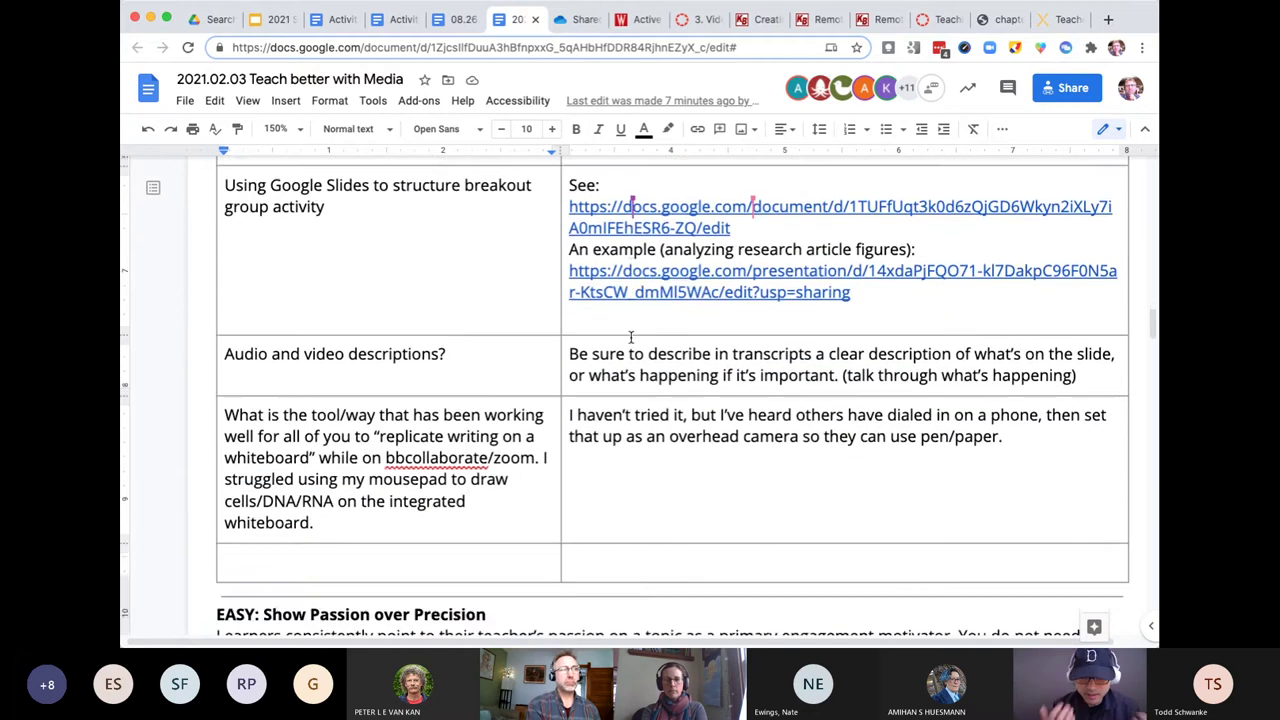
pyautogui.scroll(-2, 631, 338)
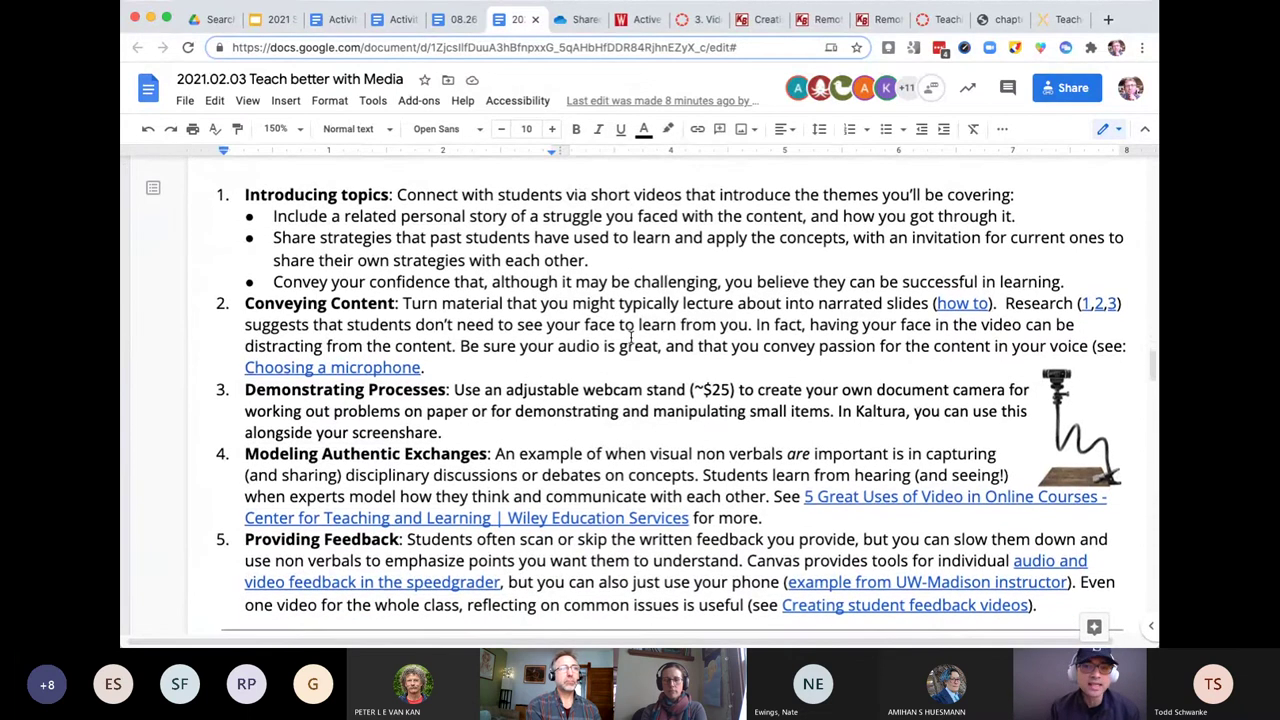
pyautogui.scroll(-3, 631, 338)
pyautogui.scroll(-5, 631, 338)
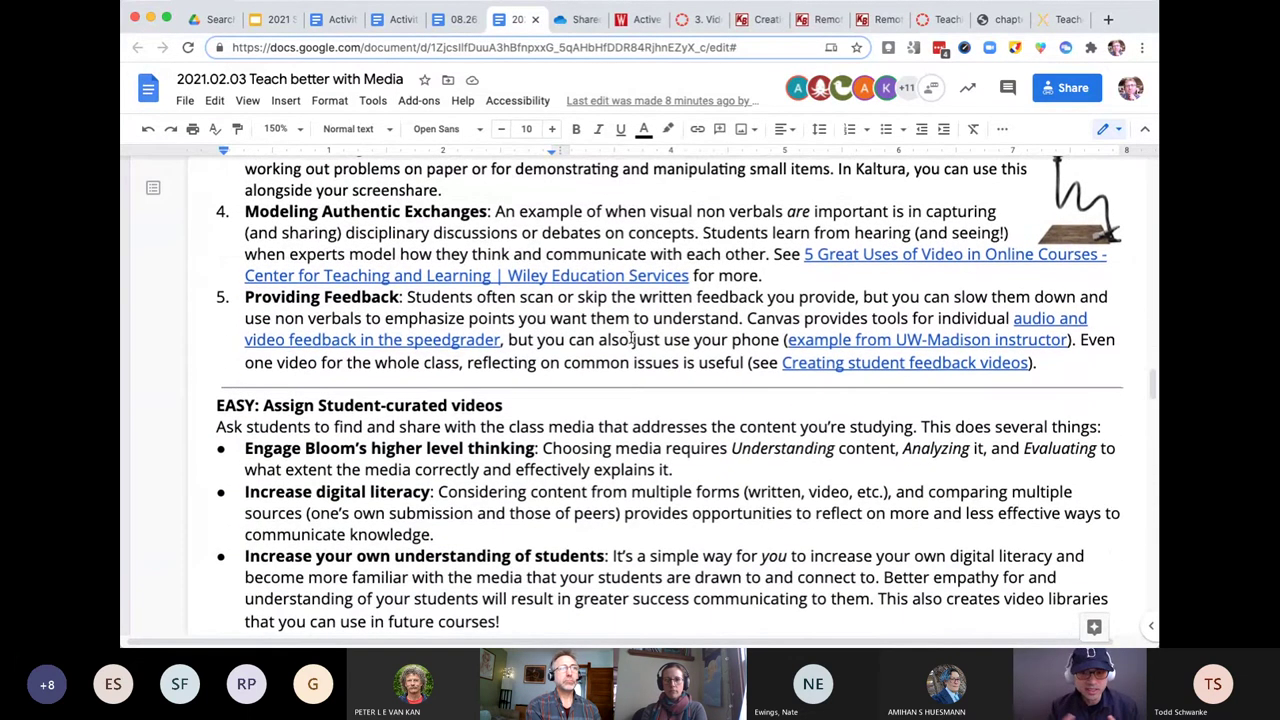
pyautogui.scroll(15, 631, 338)
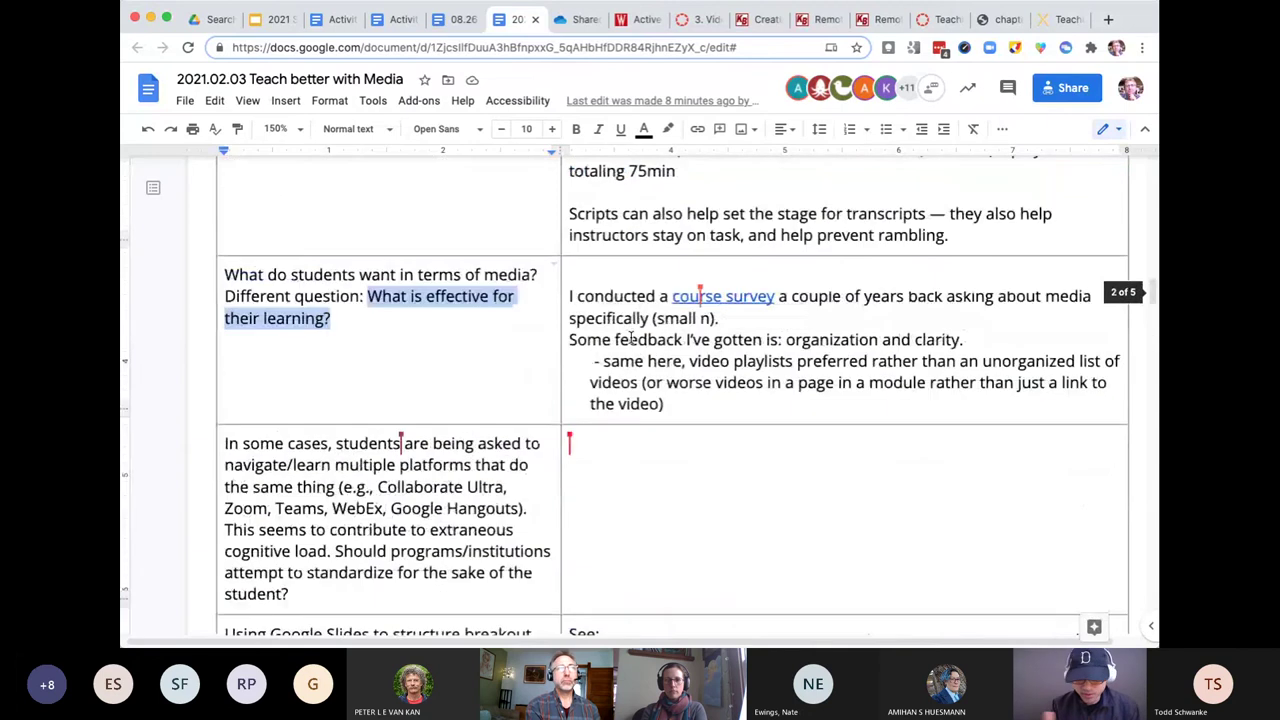
pyautogui.scroll(10, 631, 338)
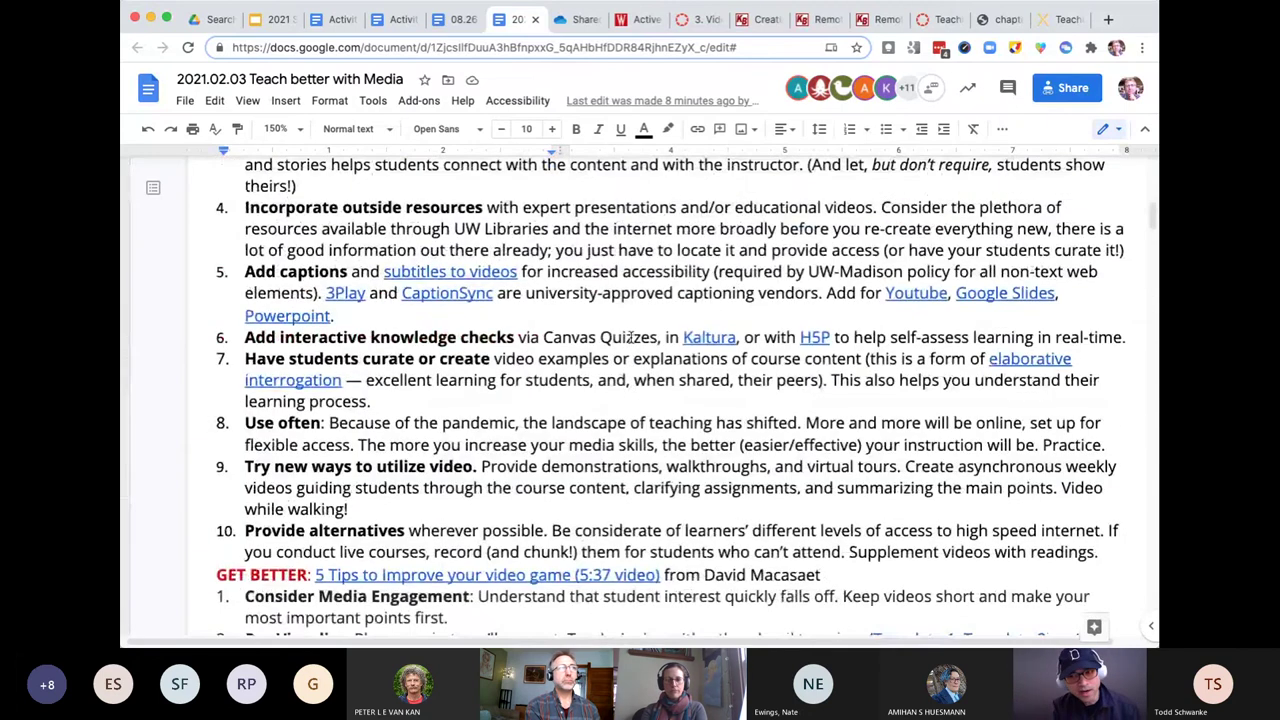
pyautogui.scroll(3, 631, 338)
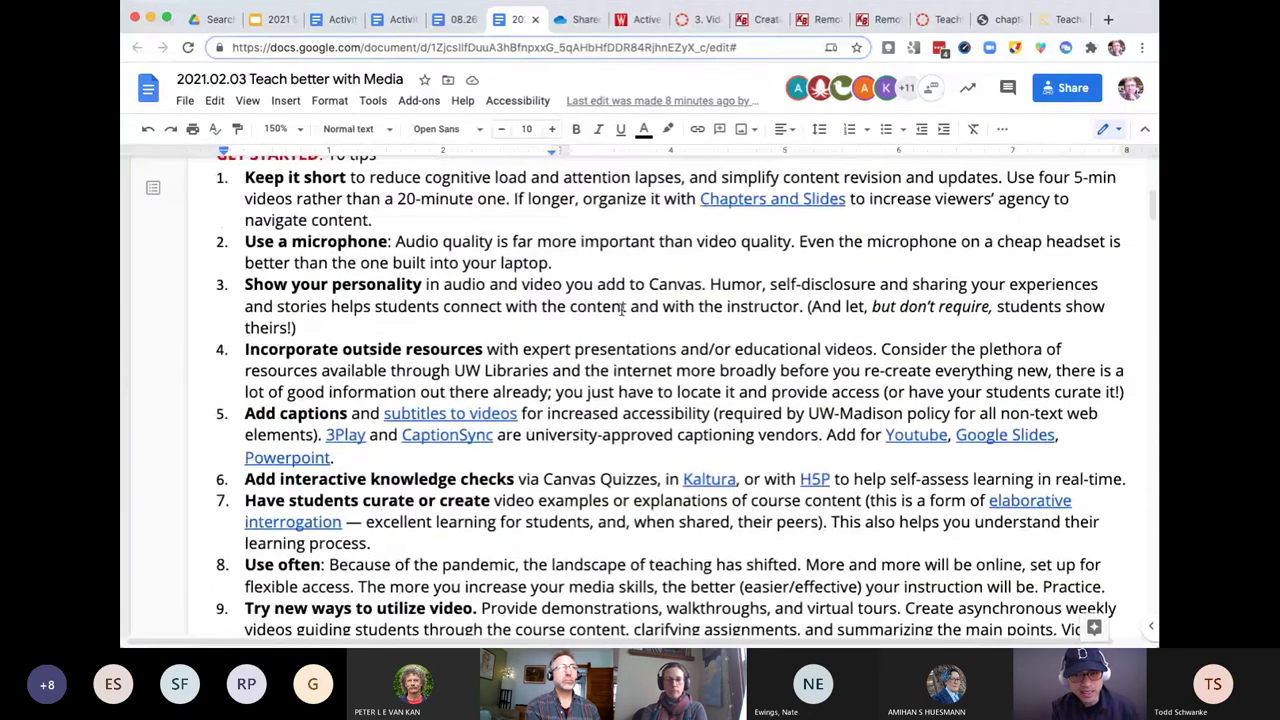
pyautogui.moveTo(585, 268); pyautogui.dragTo(244, 241)
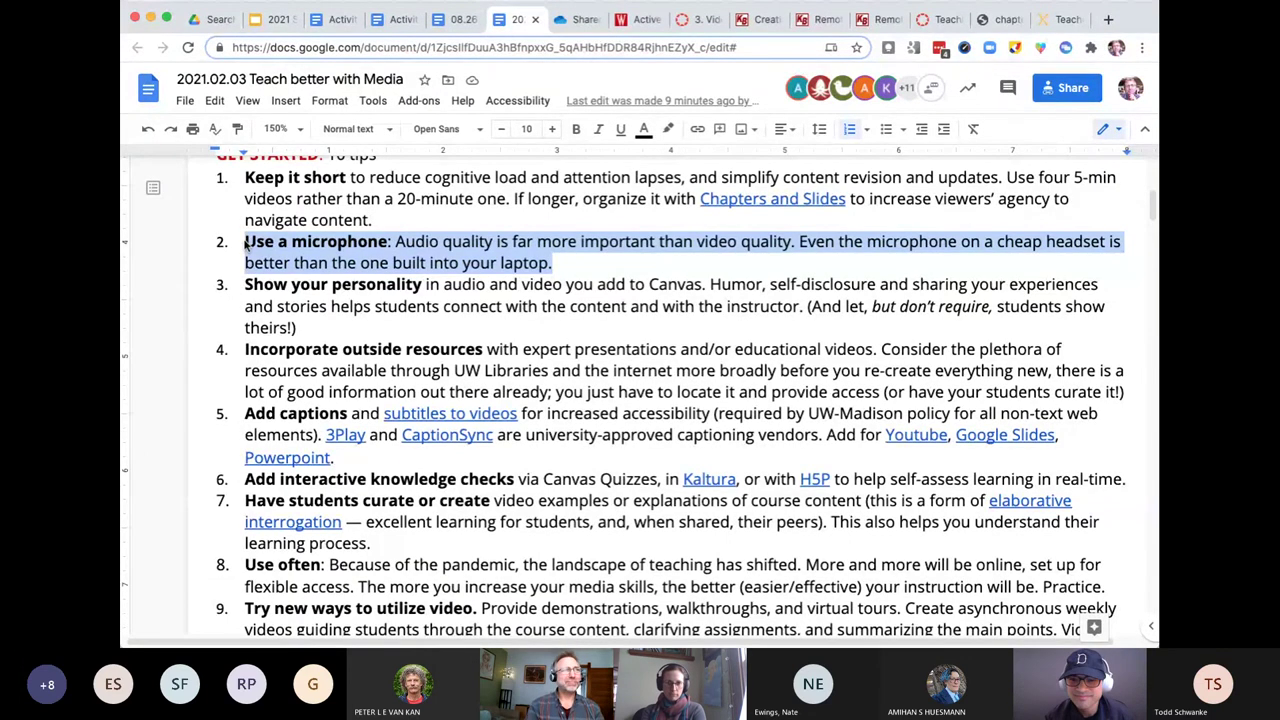
# - Select the 'In some cases, students…' question about Collaborate Ultra, Zoom, Teams, WebEx and Google Hangouts
pyautogui.scroll(-20, 245, 243)
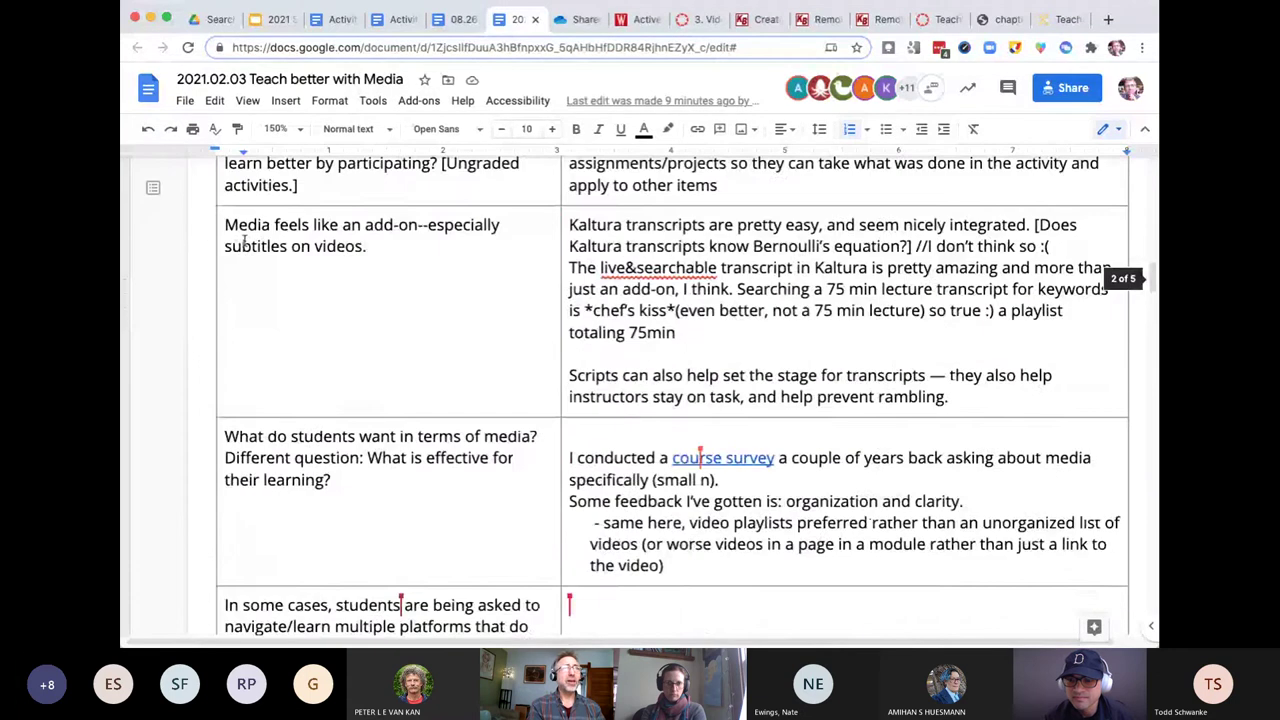
pyautogui.scroll(-2, 244, 241)
pyautogui.scroll(-2, 244, 240)
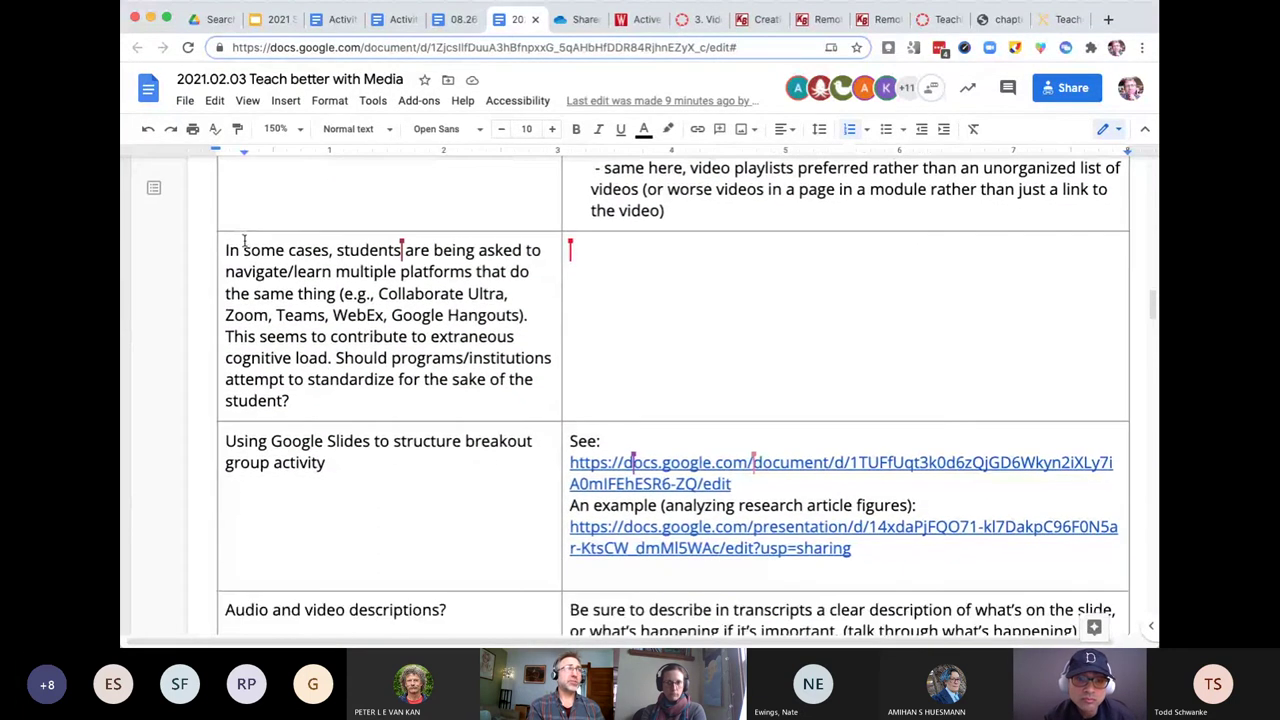
pyautogui.scroll(1, 244, 240)
pyautogui.scroll(3, 244, 240)
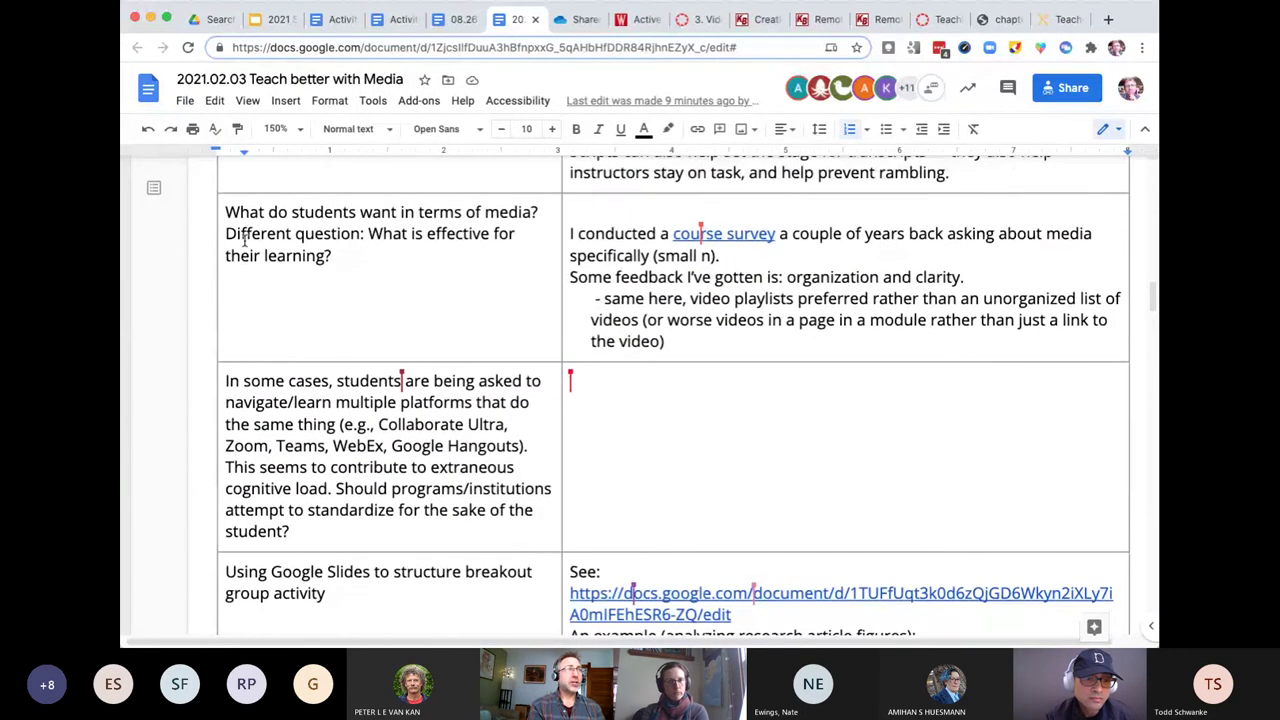
pyautogui.scroll(-3, 244, 240)
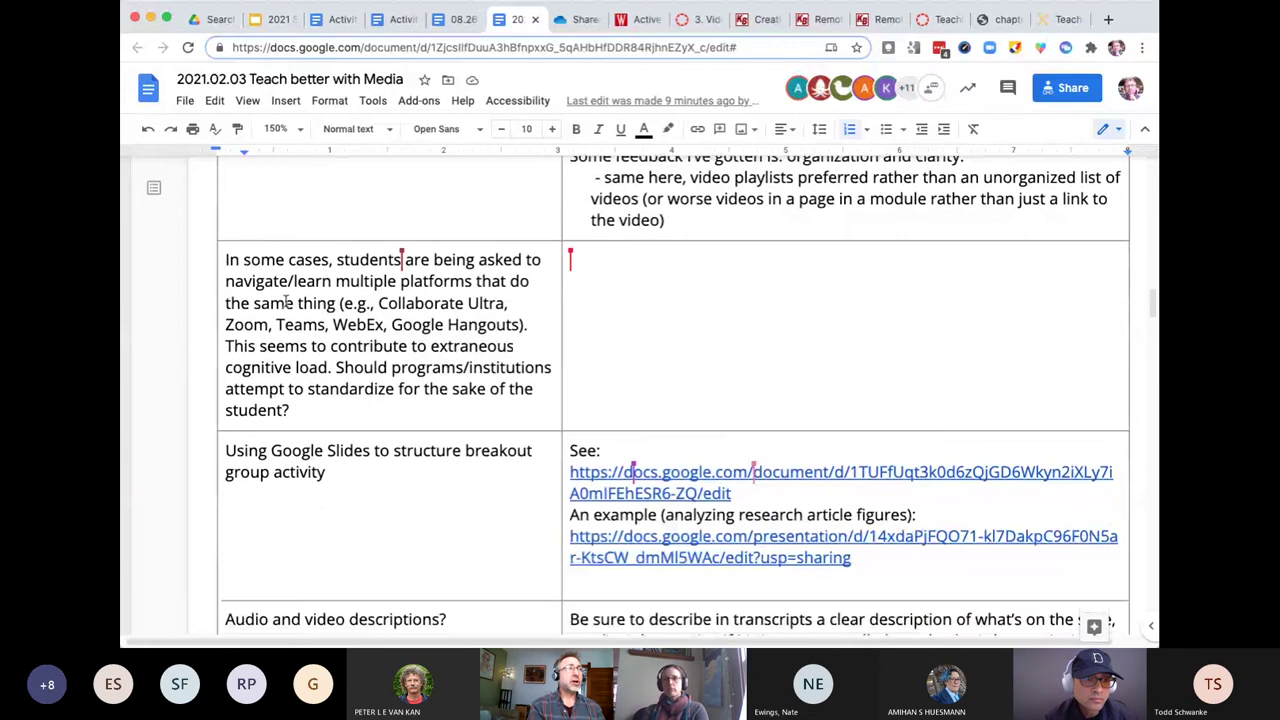
pyautogui.tripleClick(286, 302)
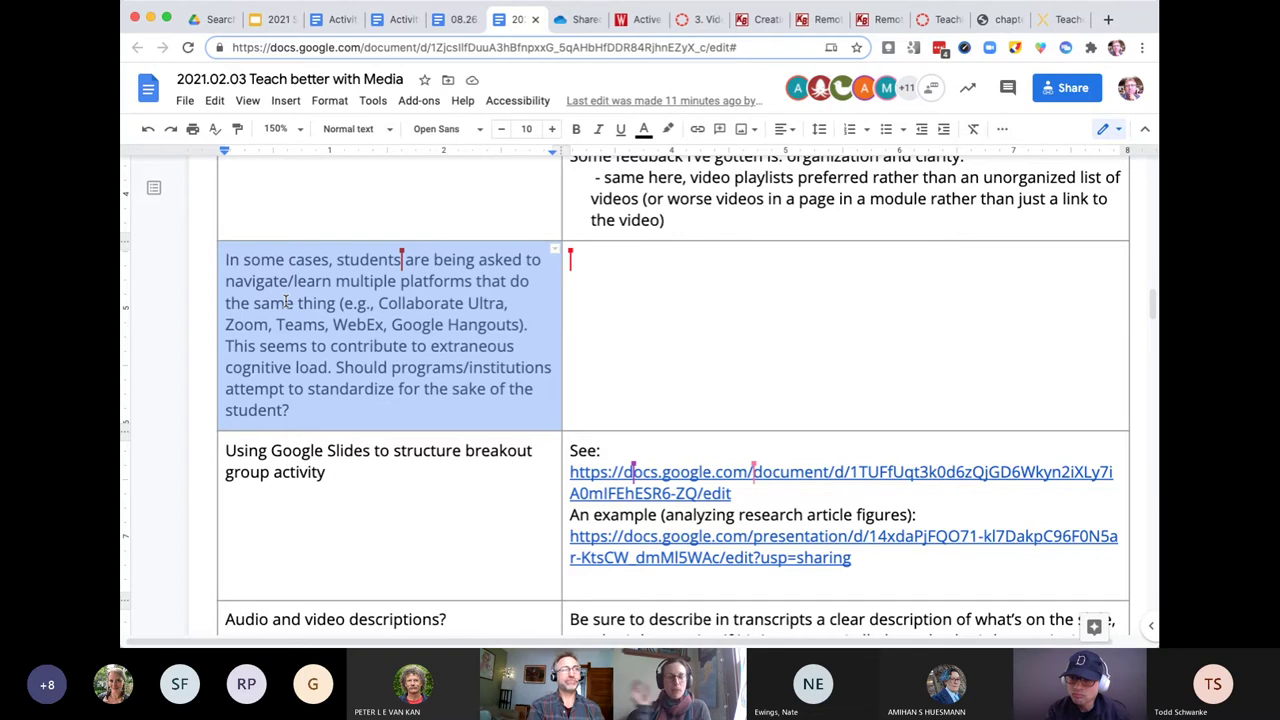
# - Highlight the 'What is the tool/way…' whiteboard question, then scroll to the numbered Introducing topics tips
pyautogui.scroll(-3, 286, 301)
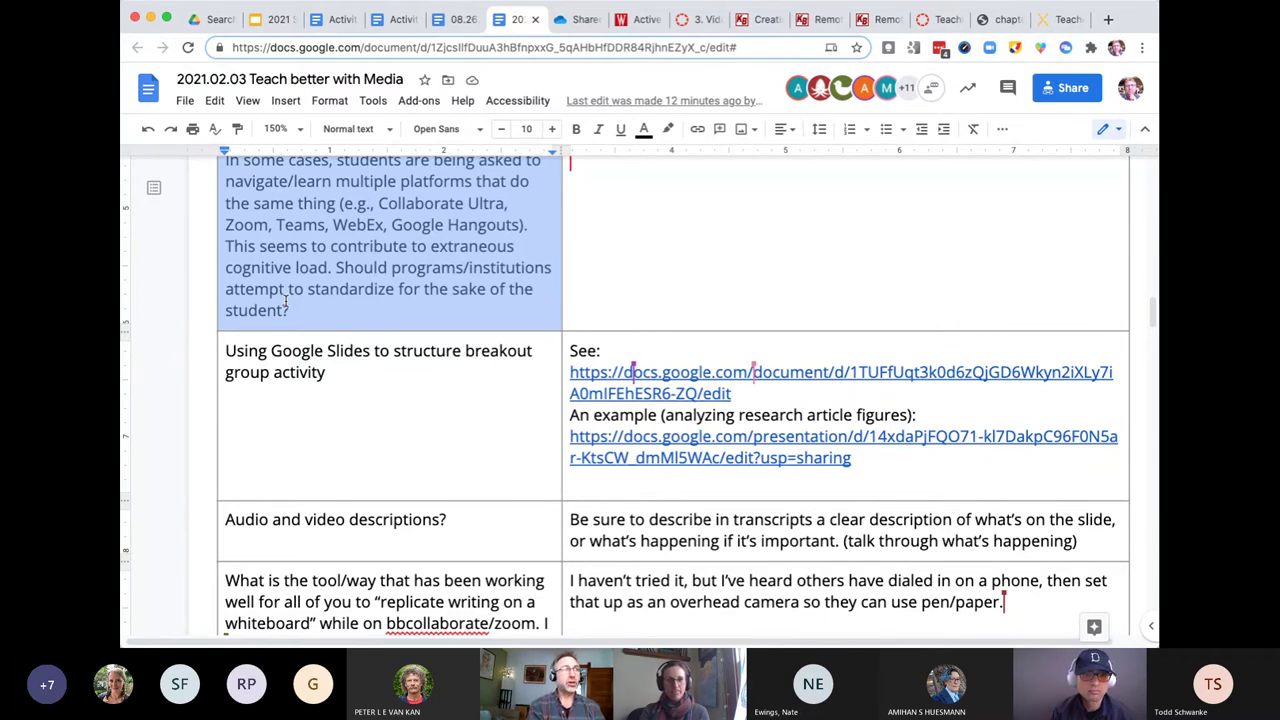
pyautogui.click(371, 393)
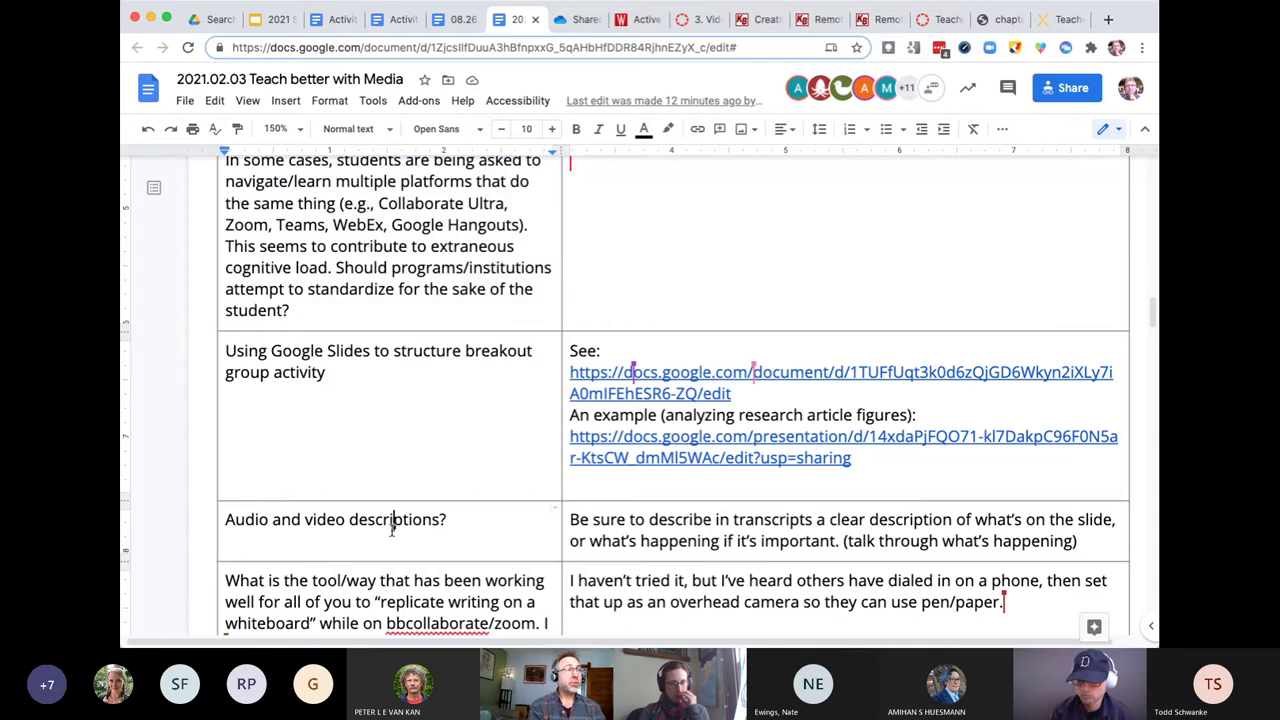
pyautogui.moveTo(385, 519); pyautogui.dragTo(458, 522)
pyautogui.scroll(-3, 465, 528)
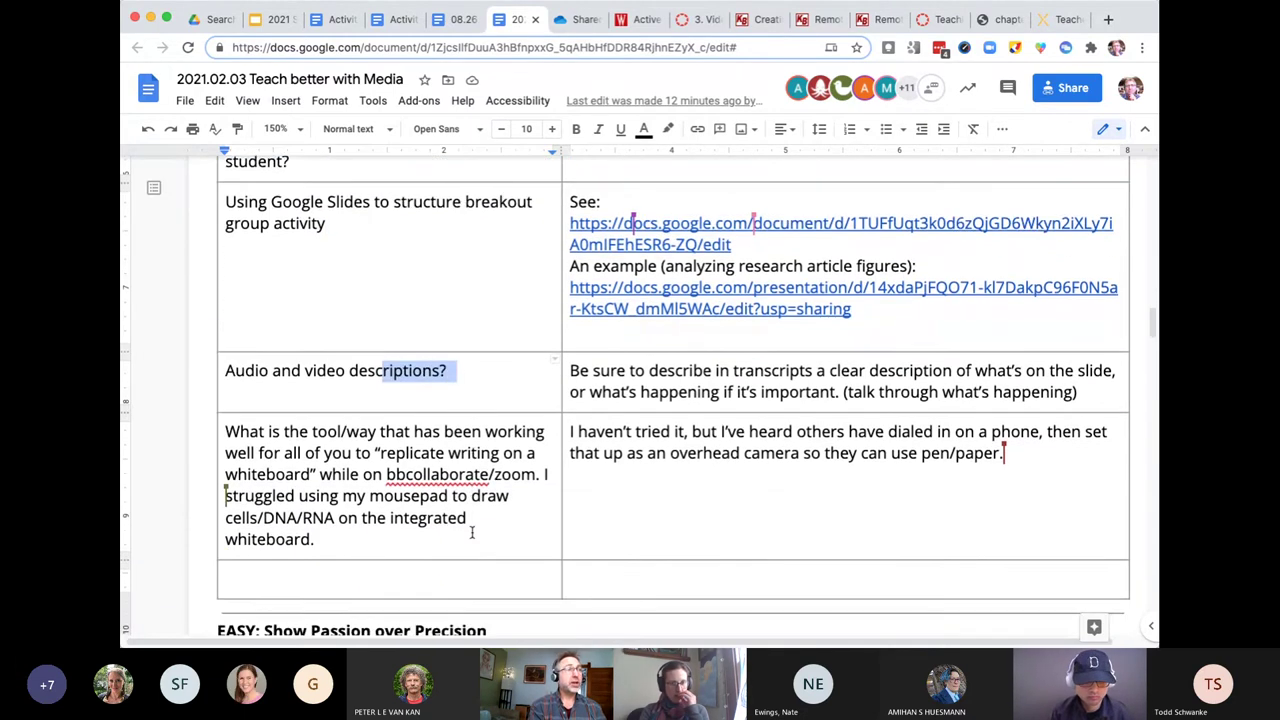
pyautogui.scroll(-1, 475, 525)
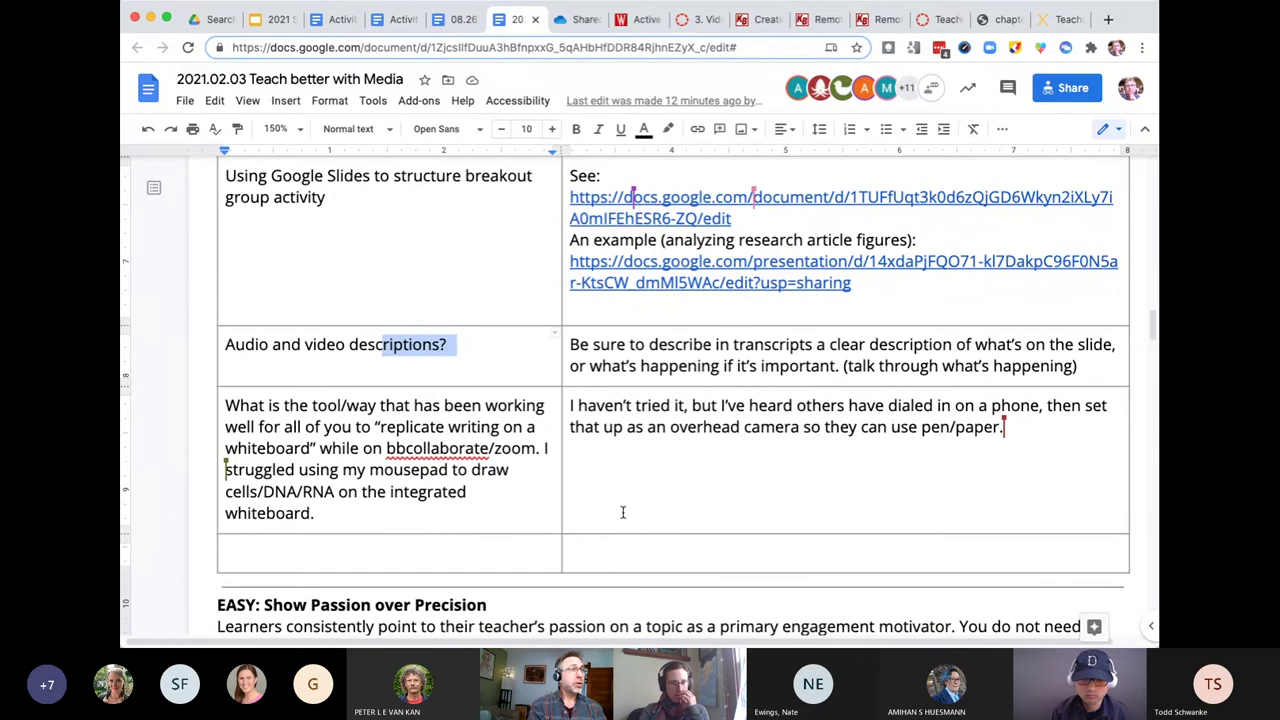
pyautogui.moveTo(520, 514); pyautogui.dragTo(226, 405)
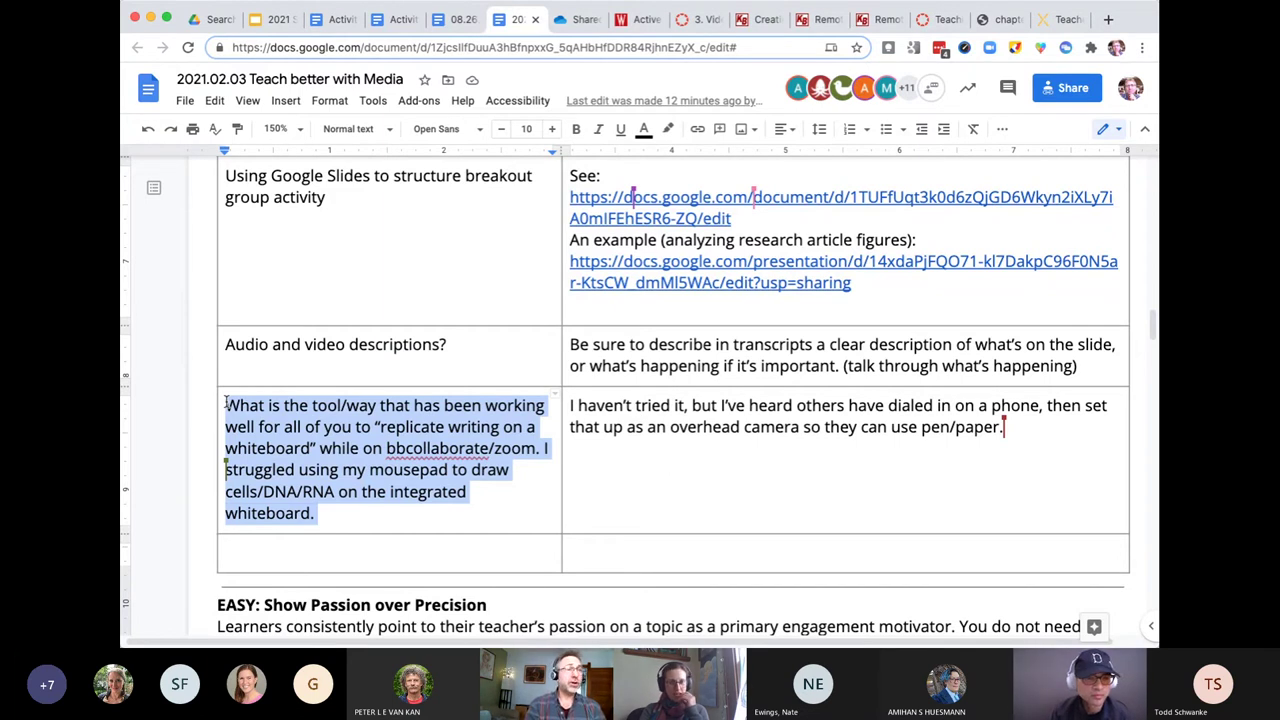
pyautogui.scroll(-1, 226, 402)
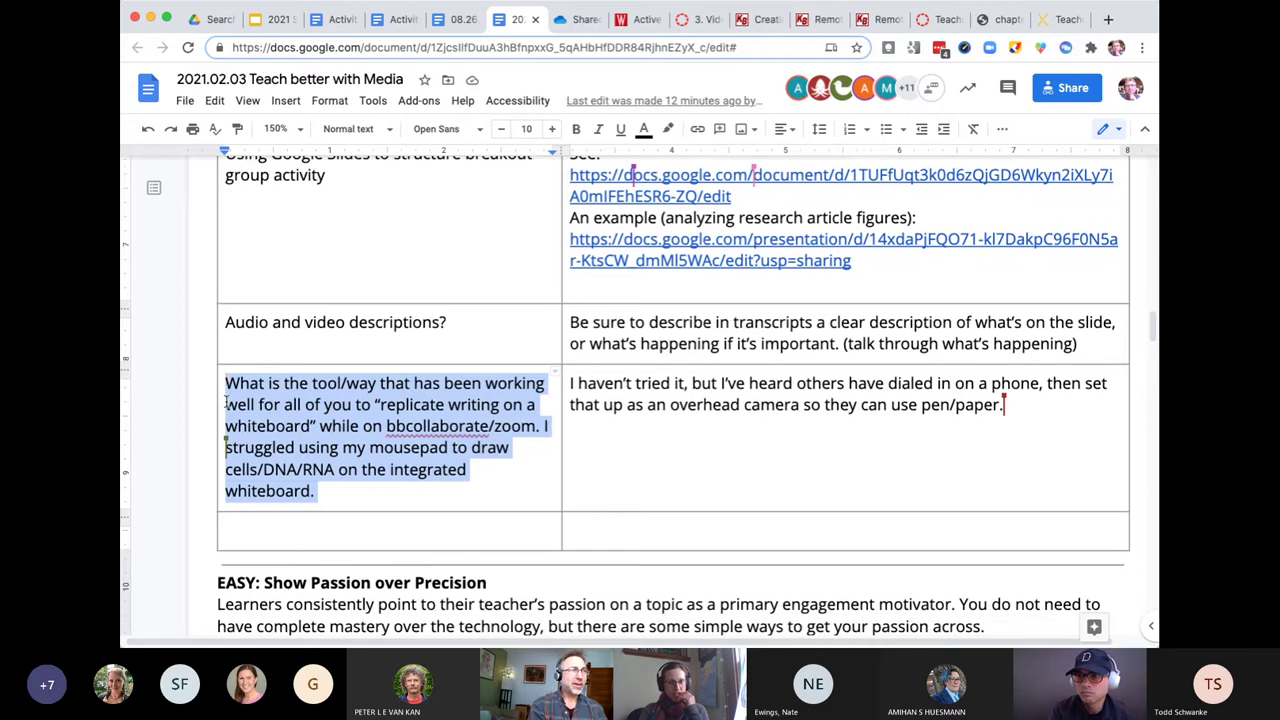
pyautogui.scroll(-10, 226, 402)
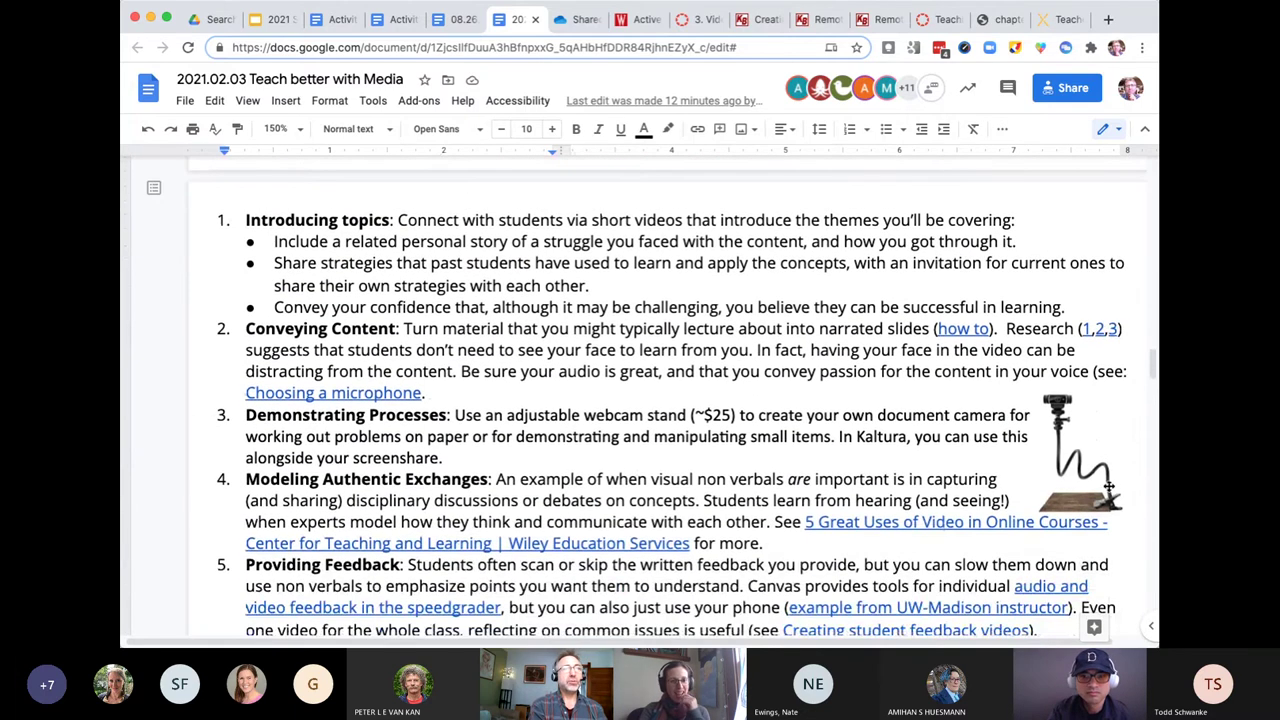
pyautogui.click(1068, 440)
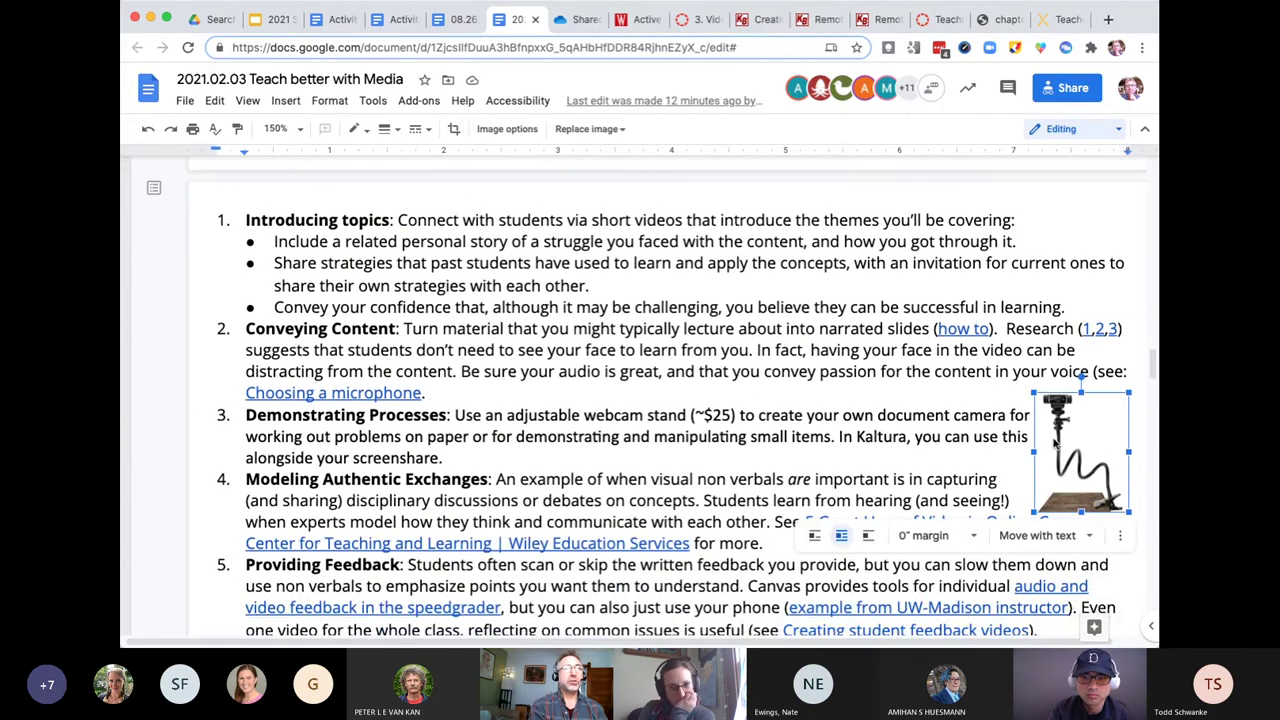
pyautogui.scroll(10, 1055, 444)
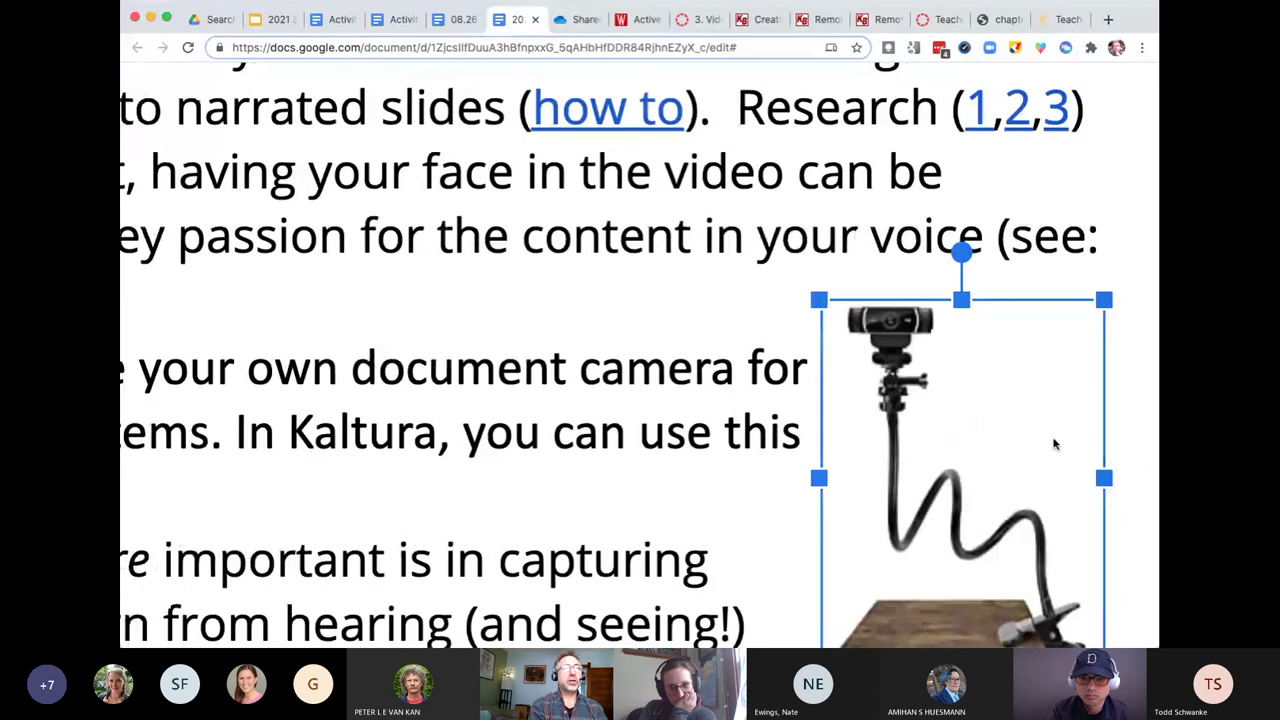
pyautogui.scroll(-3, 1054, 444)
pyautogui.hscroll(2, 1054, 444)
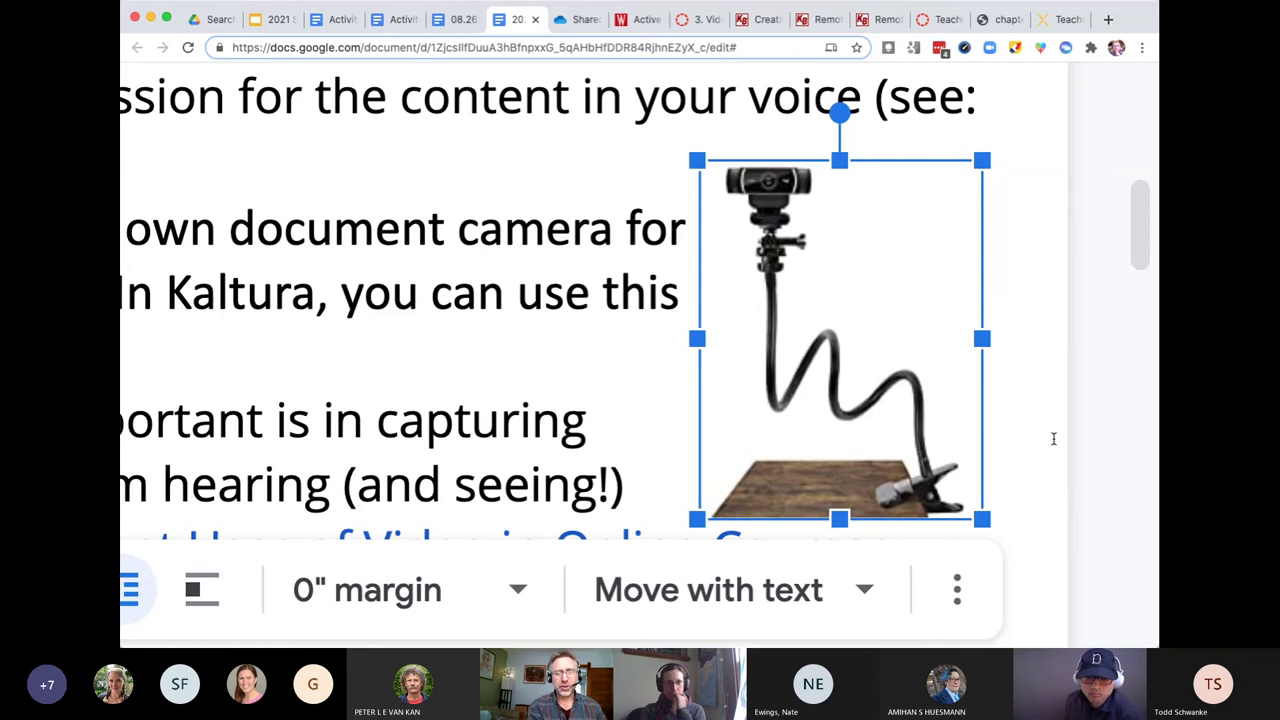
pyautogui.press('super+0')
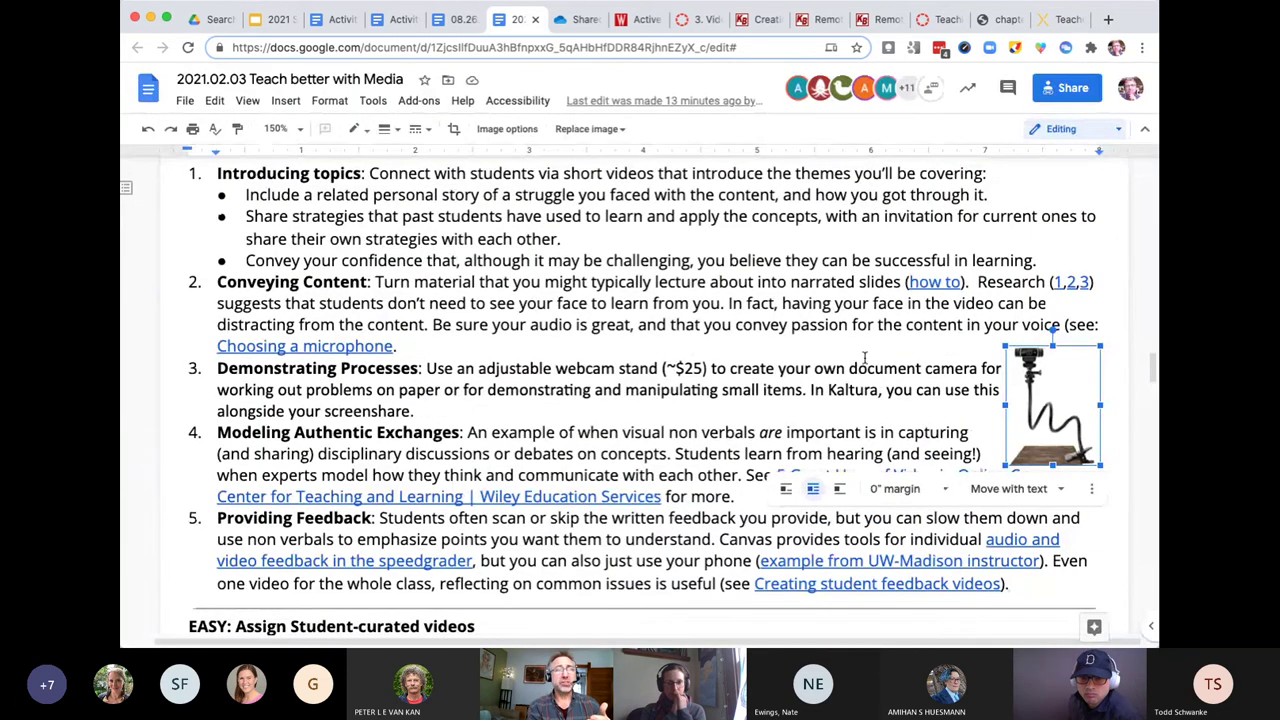
# - Deselect the webcam-stand image and scroll back up to the Q&A table's whiteboard row
pyautogui.click(864, 370)
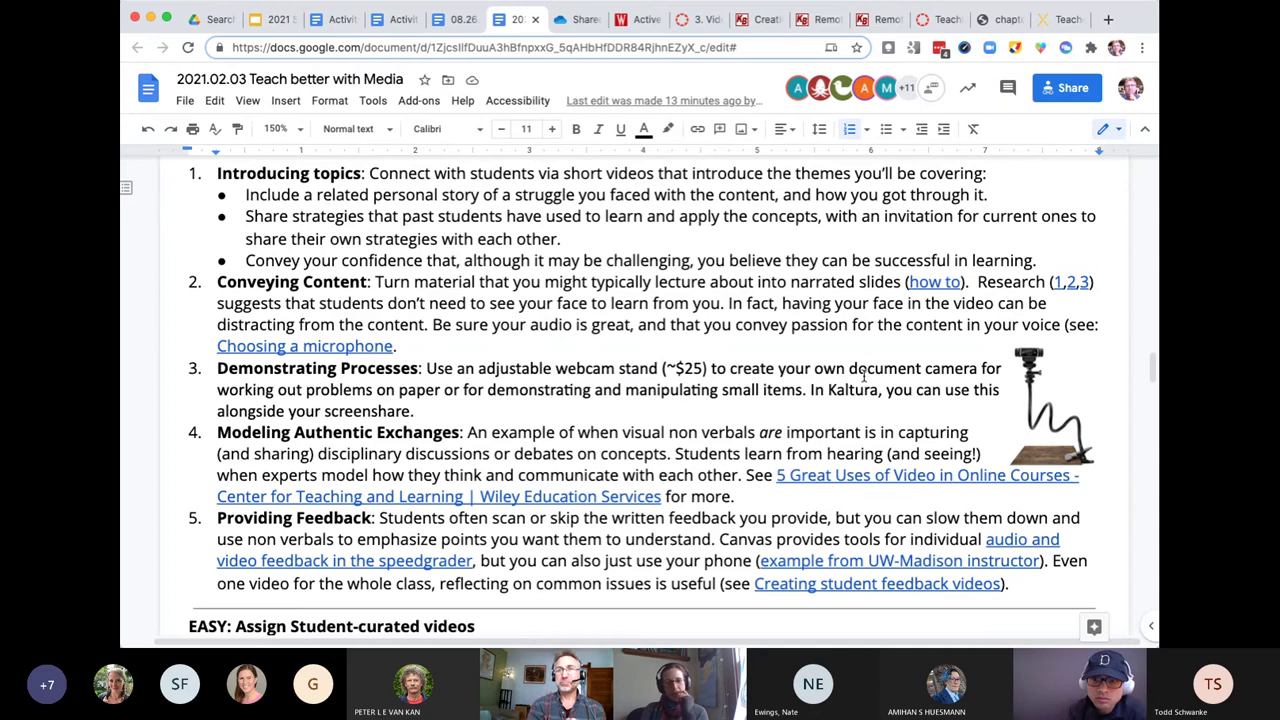
pyautogui.scroll(5, 866, 372)
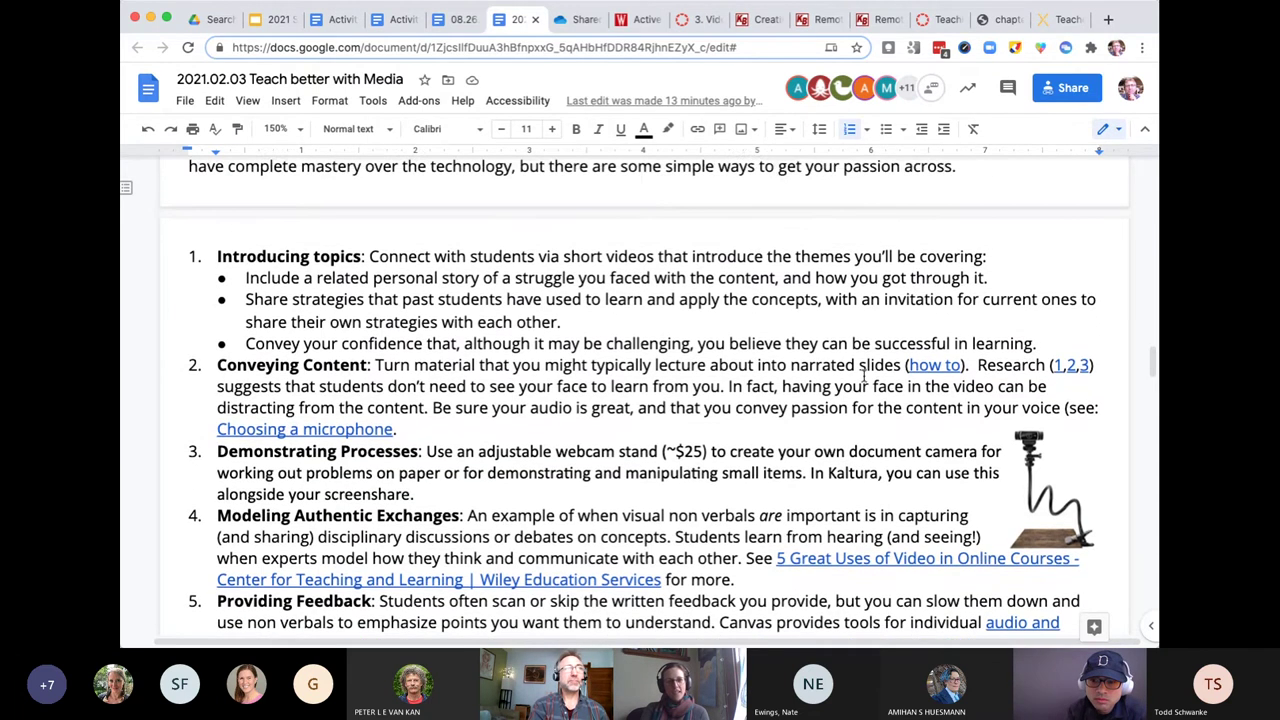
pyautogui.scroll(2, 864, 375)
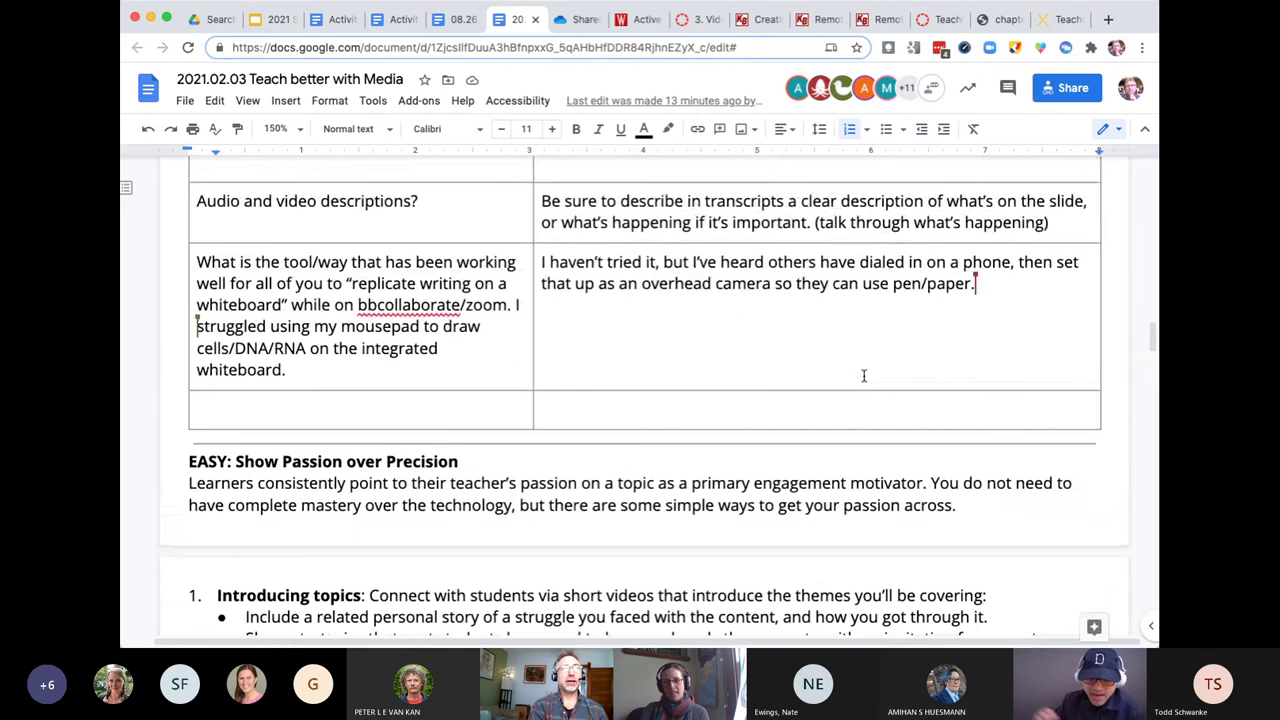